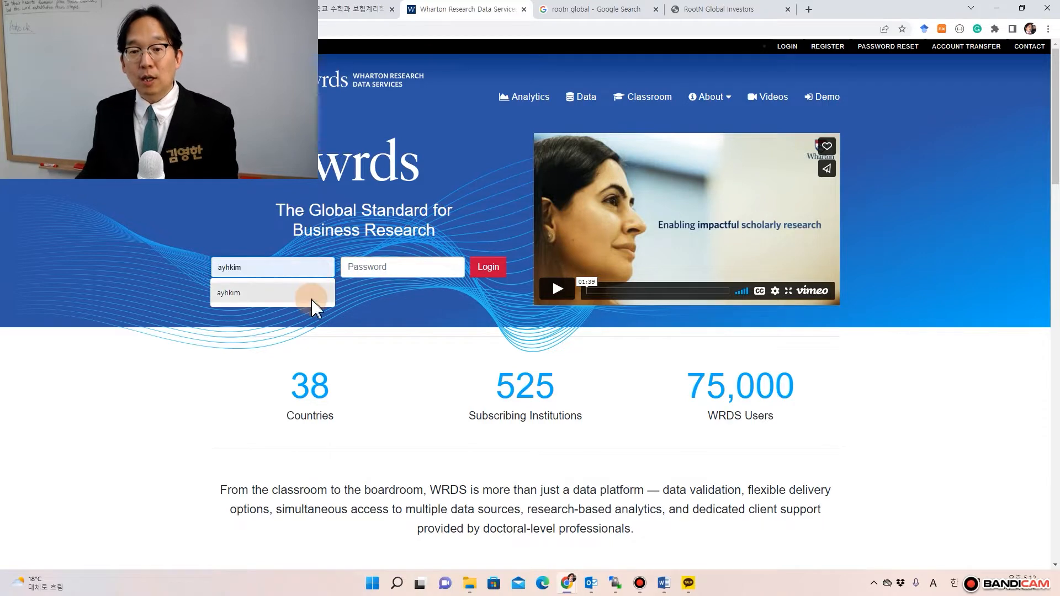
- Sign in to WRDS with the saved username and the account password
click(392, 271)
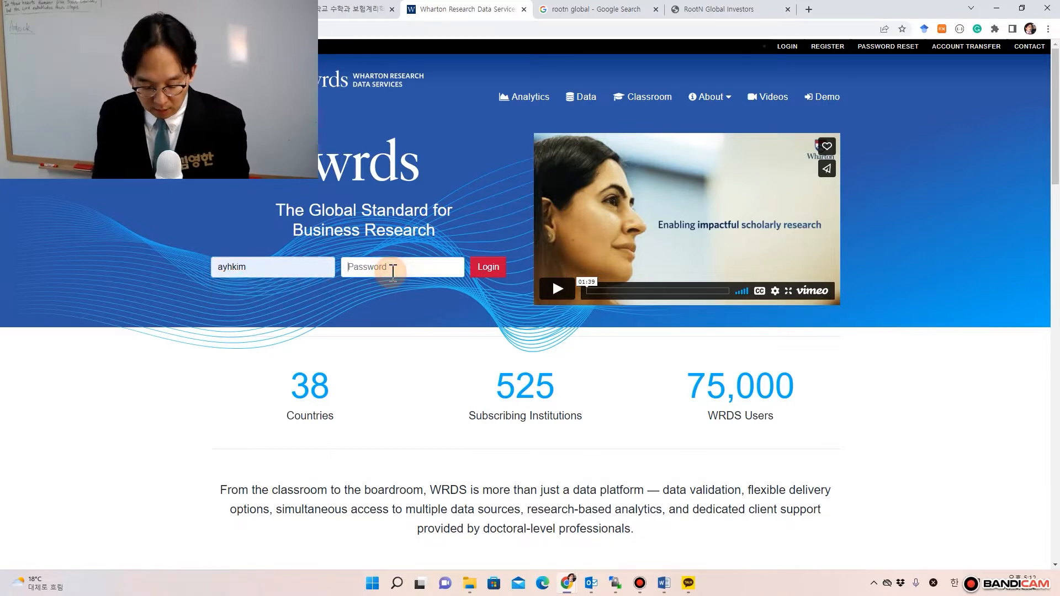
text(••••••••)
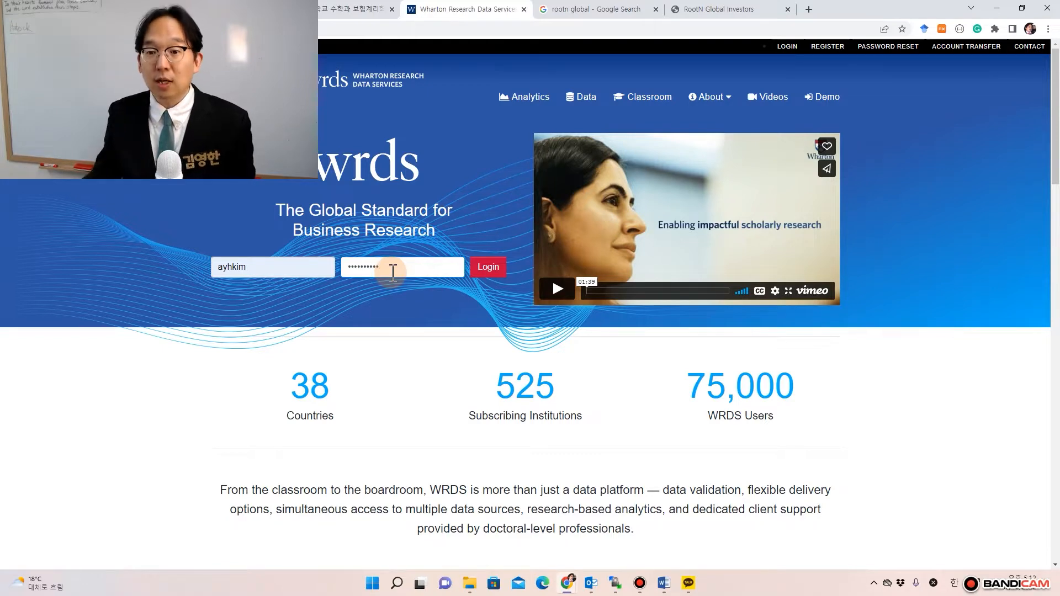
click(480, 279)
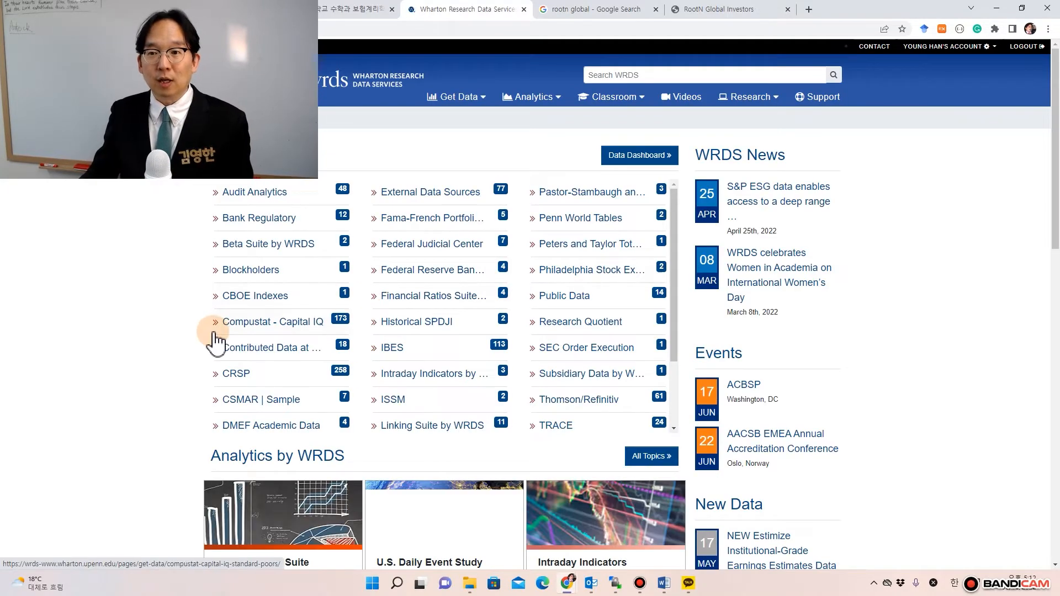
- Restore the Chrome window to a smaller size and move it toward the right
click(1023, 9)
drag(739, 77, 912, 8)
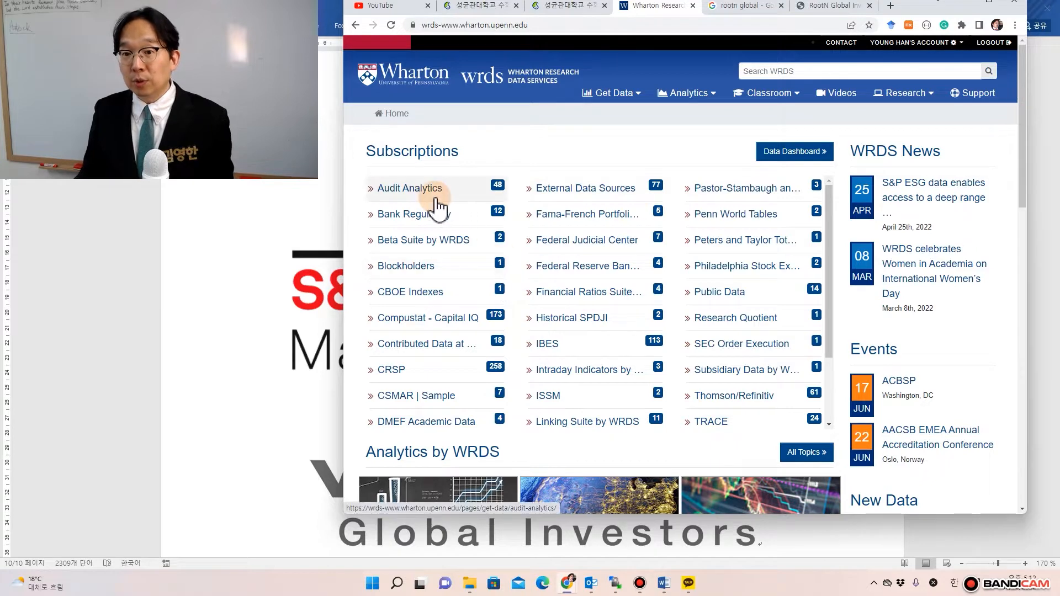
scroll(544, 329, down, 1)
scroll(544, 329, down, 1)
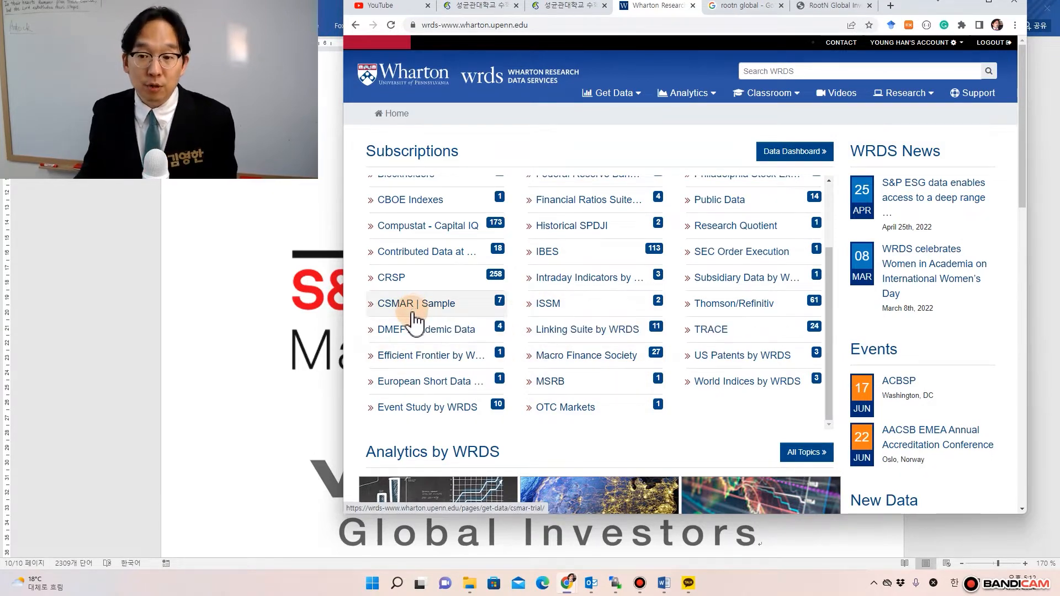
scroll(414, 319, up, 2)
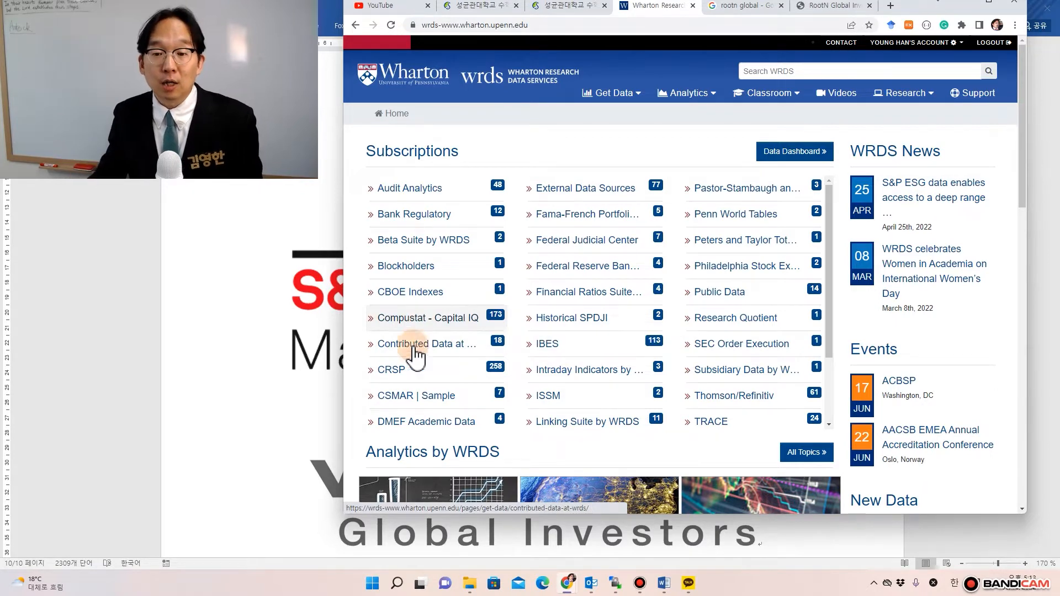
mouse_move(406, 380)
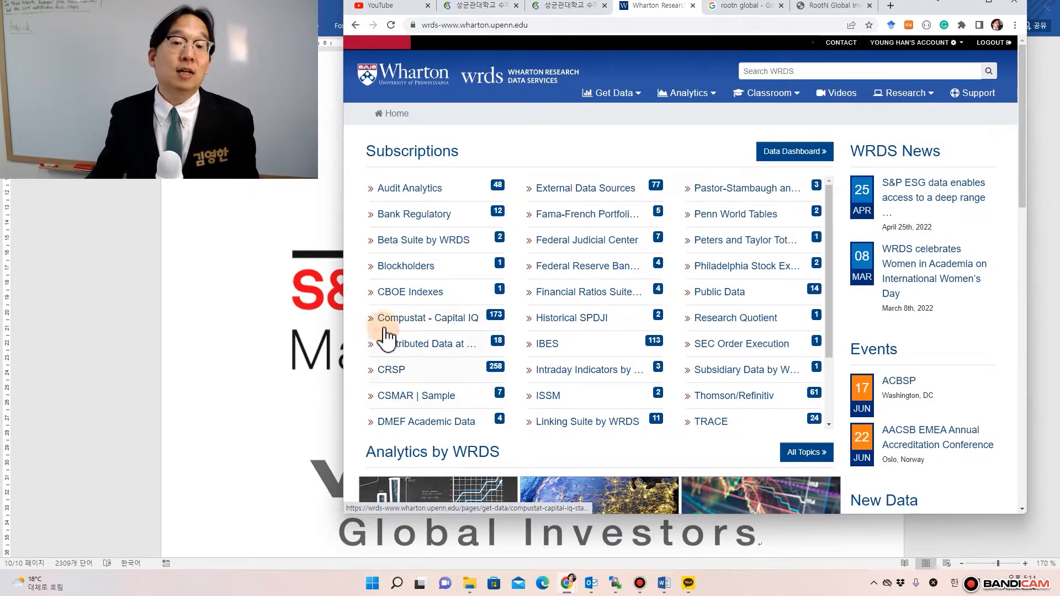
mouse_move(373, 385)
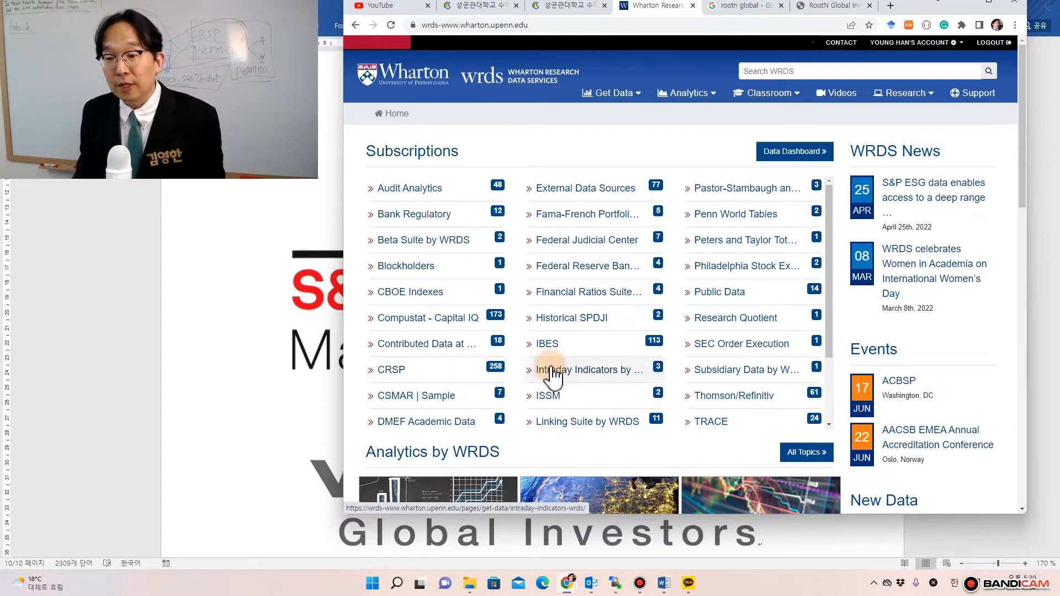
mouse_move(397, 195)
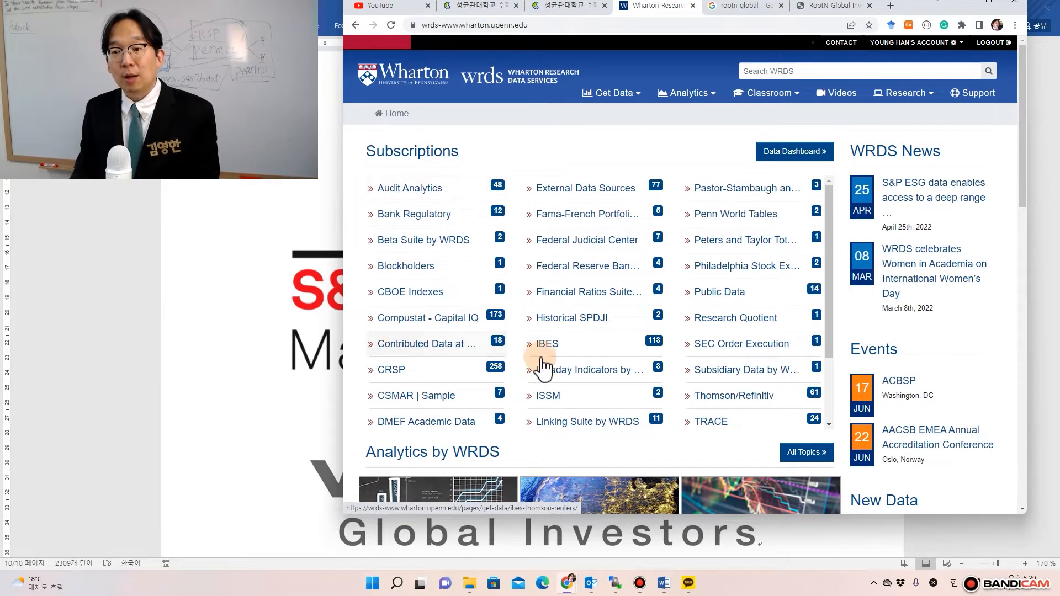
mouse_move(546, 349)
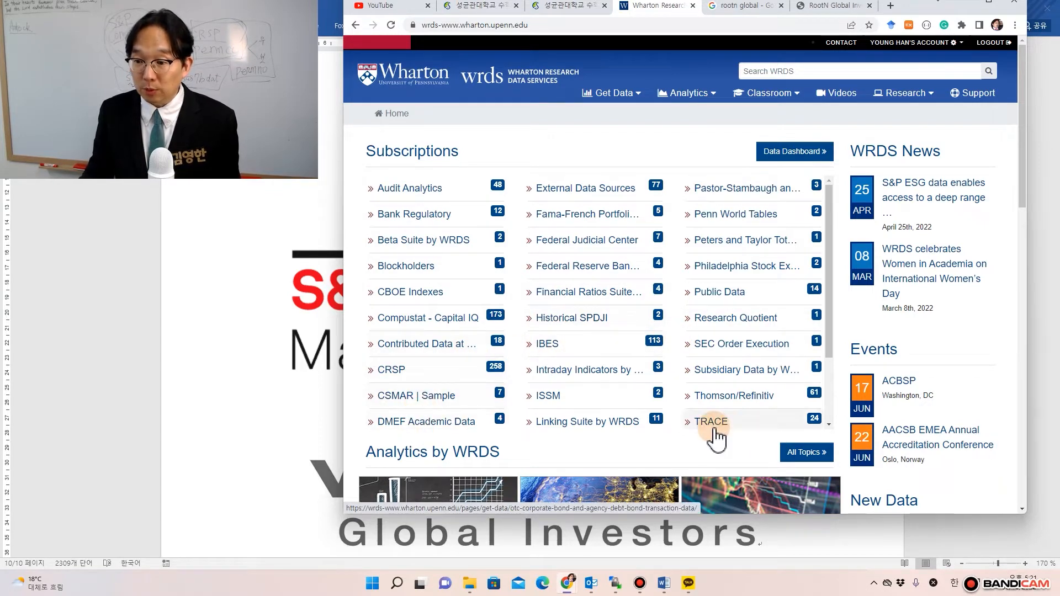
mouse_move(720, 399)
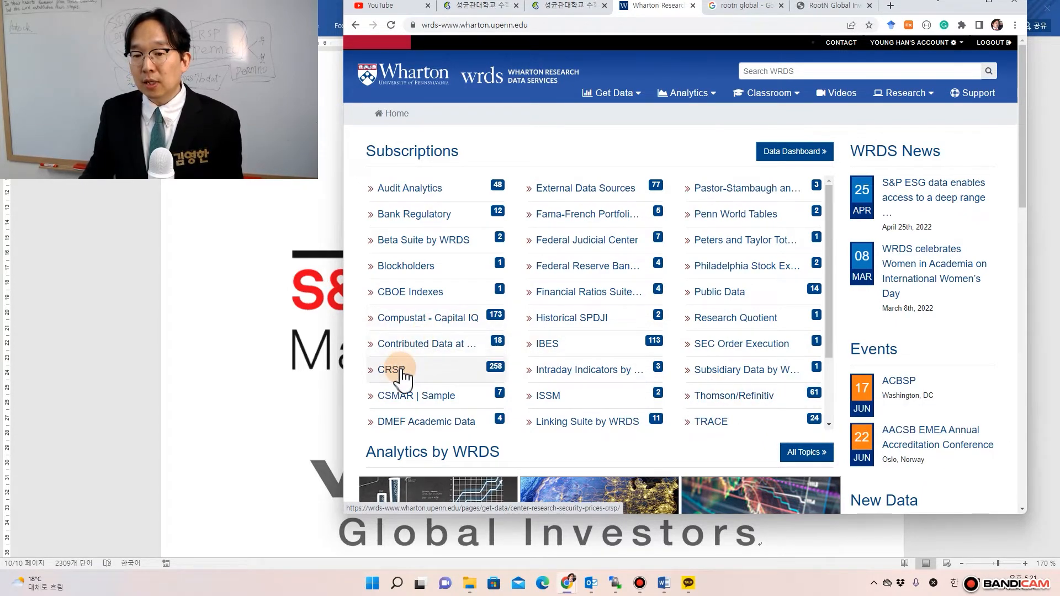
mouse_move(403, 377)
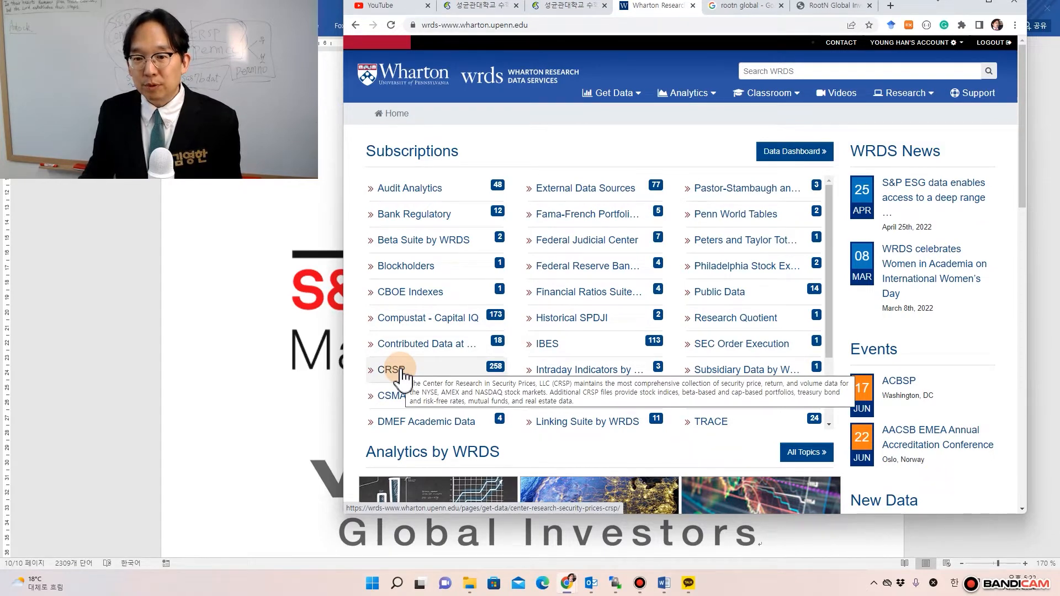
- Open the CRSP page and browse its Annual, Monthly and Quarterly Update database sections
click(403, 372)
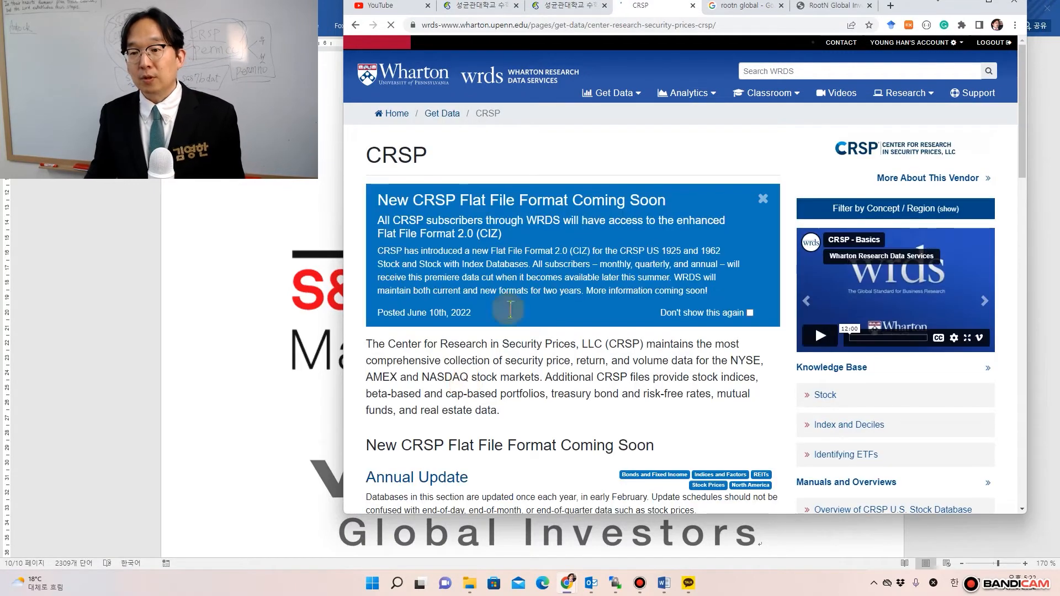
scroll(541, 279, down, 3)
scroll(541, 278, down, 4)
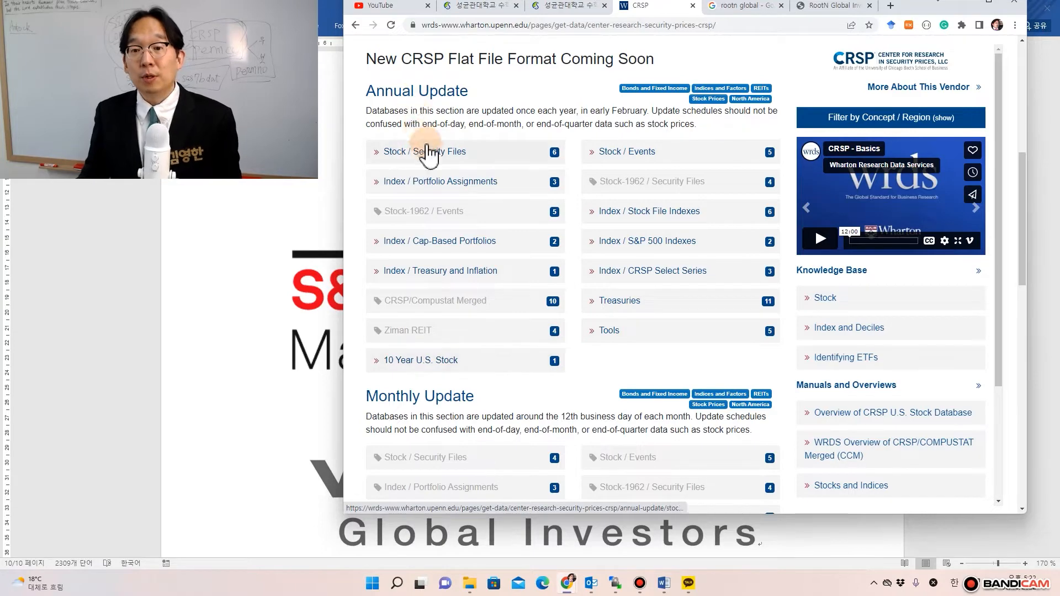
scroll(450, 499, down, 2)
scroll(450, 500, down, 10)
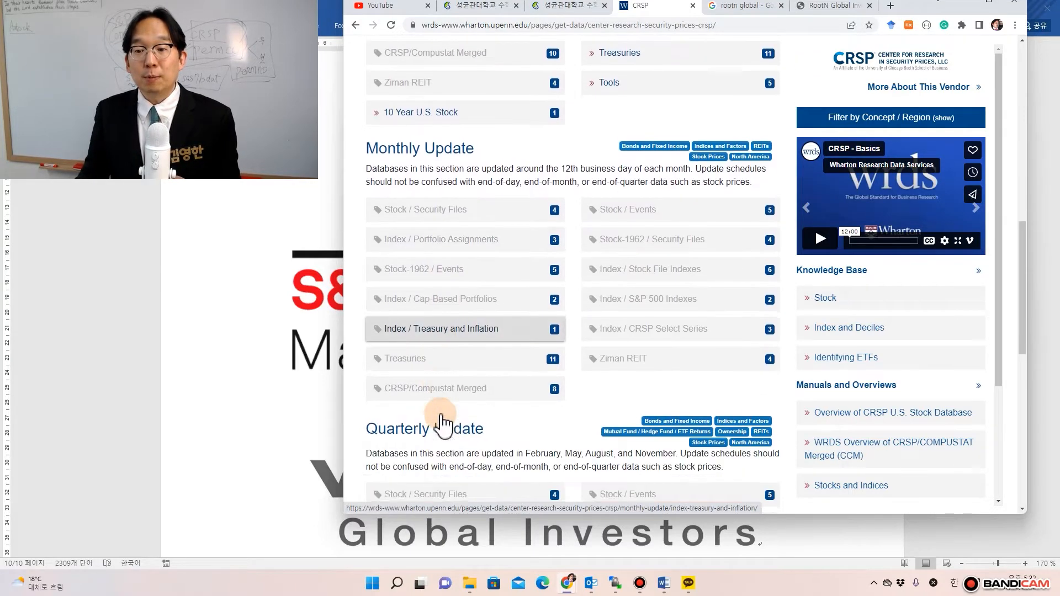
scroll(444, 423, down, 3)
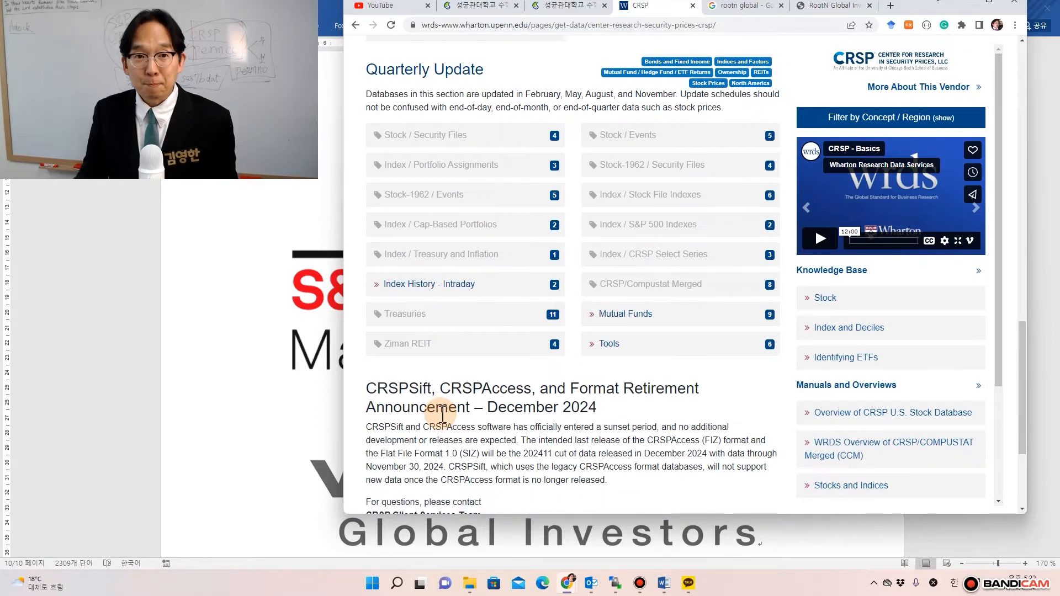
scroll(442, 415, up, 10)
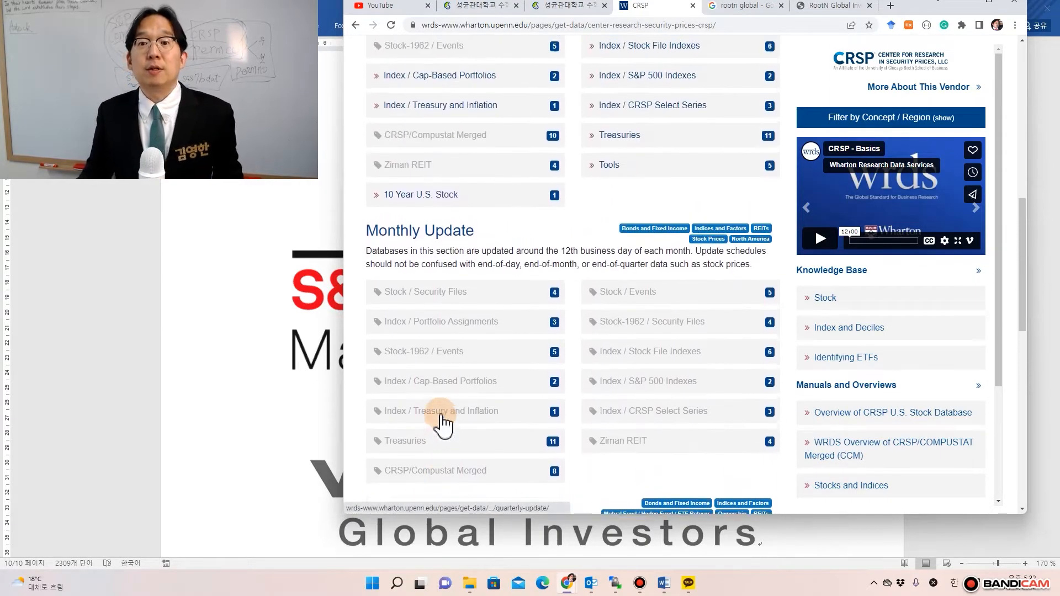
scroll(442, 422, up, 6)
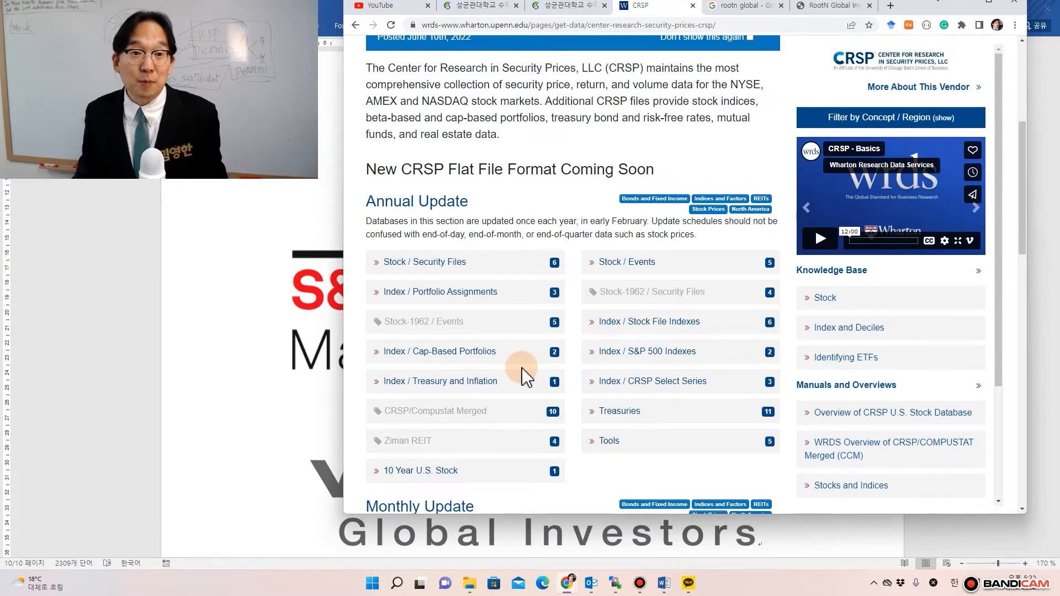
scroll(522, 375, down, 10)
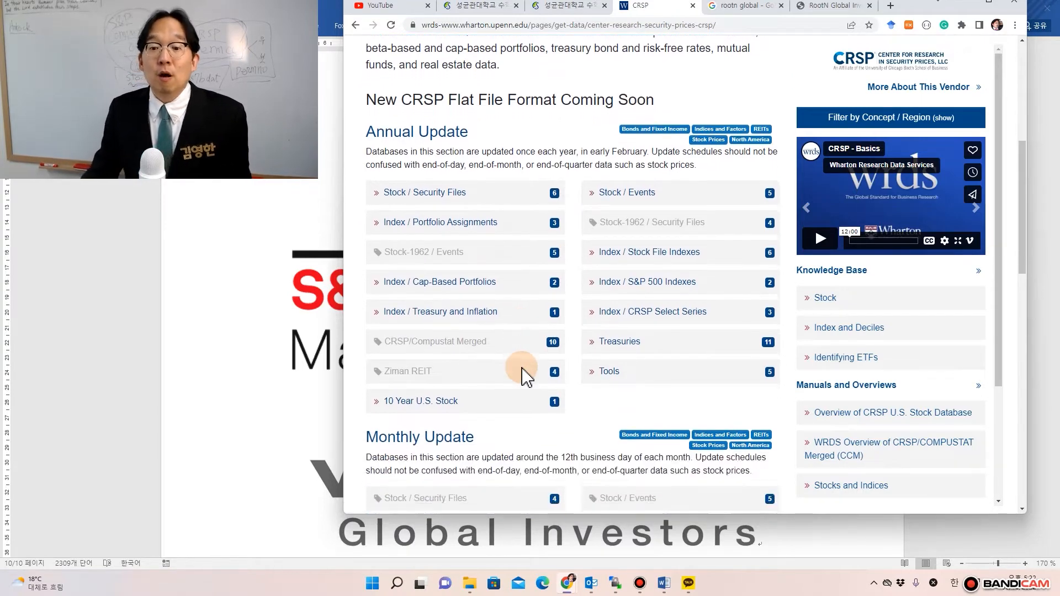
scroll(521, 377, down, 3)
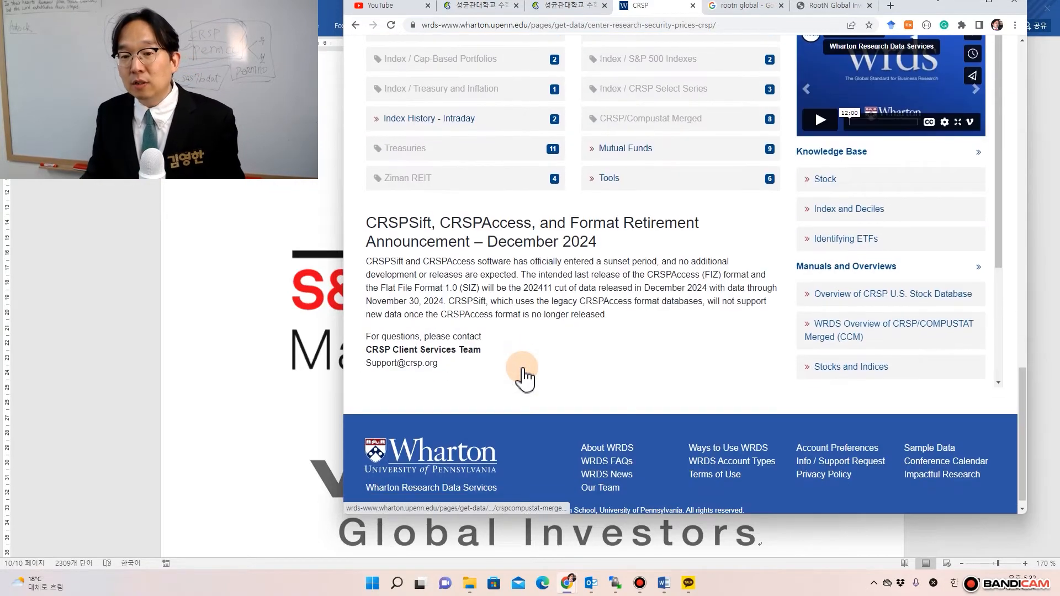
scroll(522, 375, up, 4)
scroll(521, 375, up, 4)
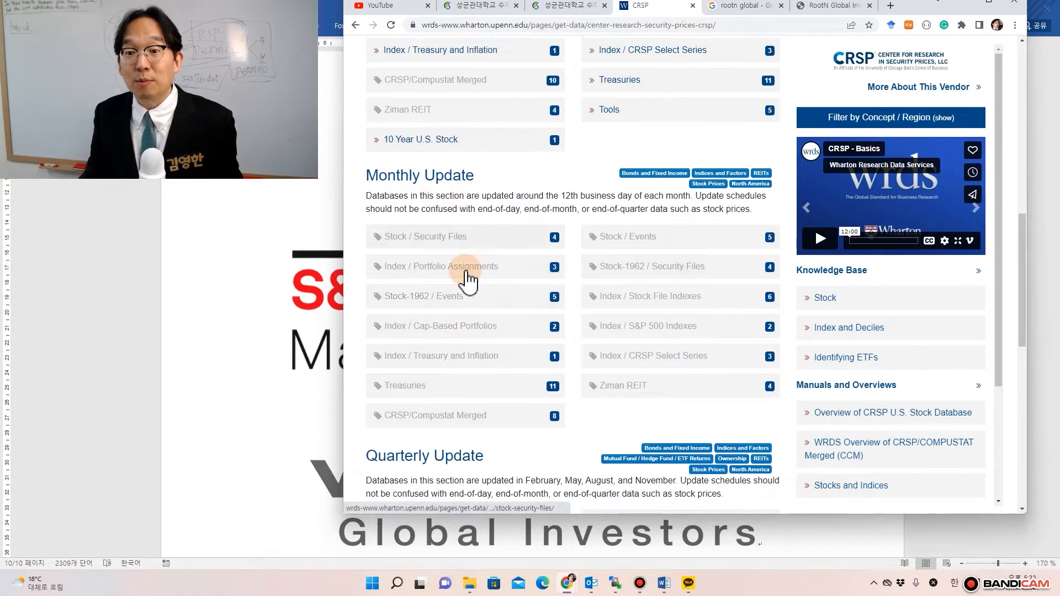
scroll(456, 374, down, 4)
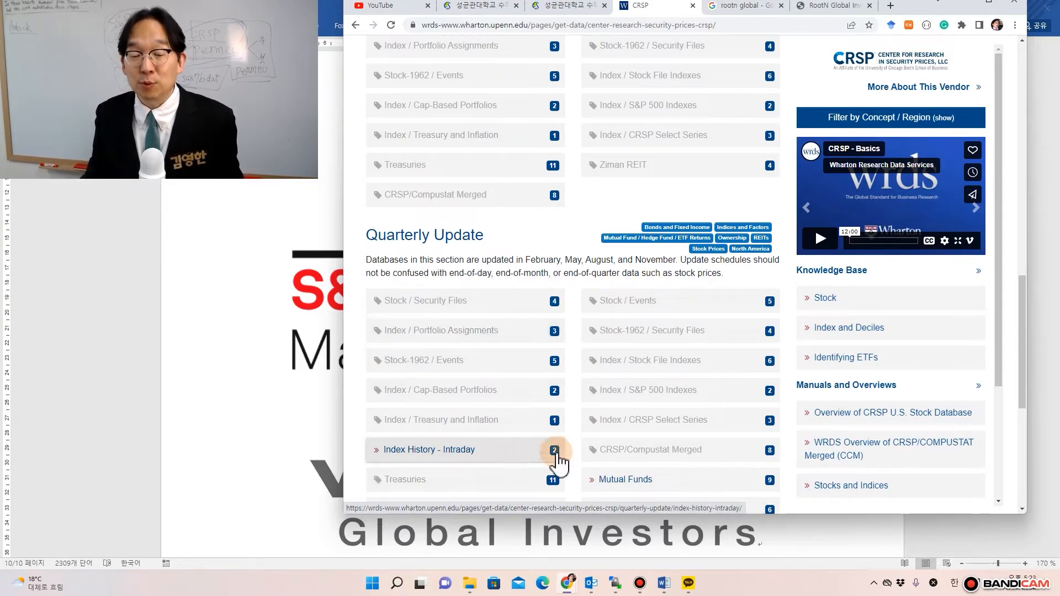
scroll(569, 450, up, 10)
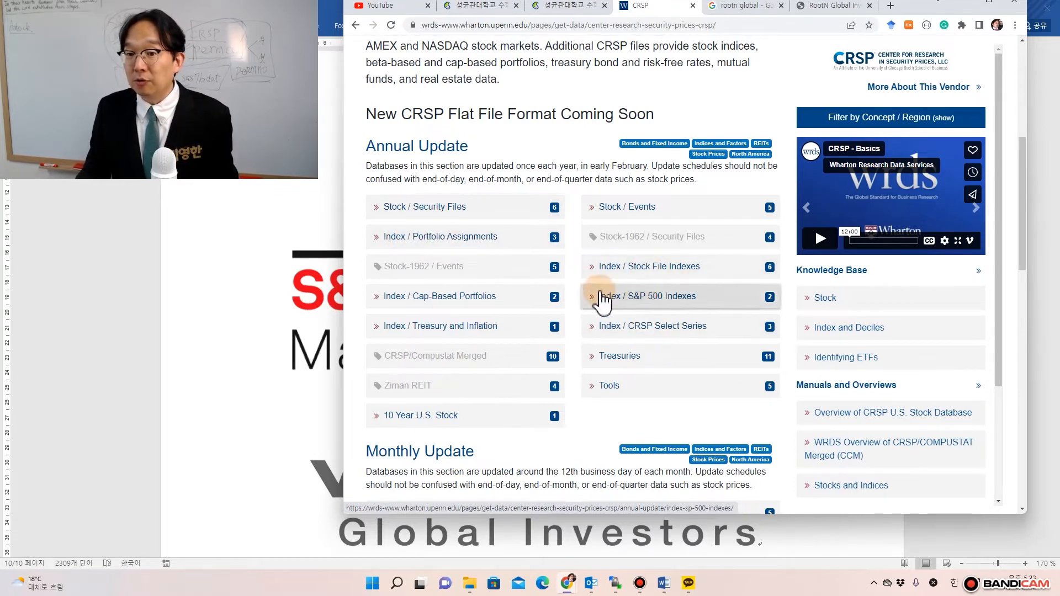
- Open the CRSP Annual Update Stock / Security Files page
click(437, 221)
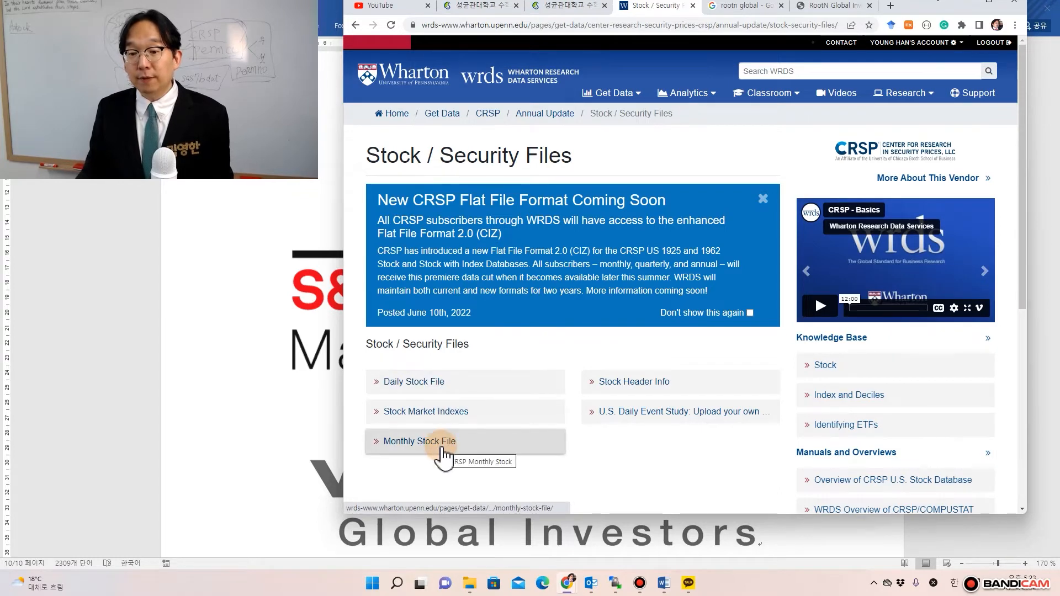
scroll(442, 455, down, 2)
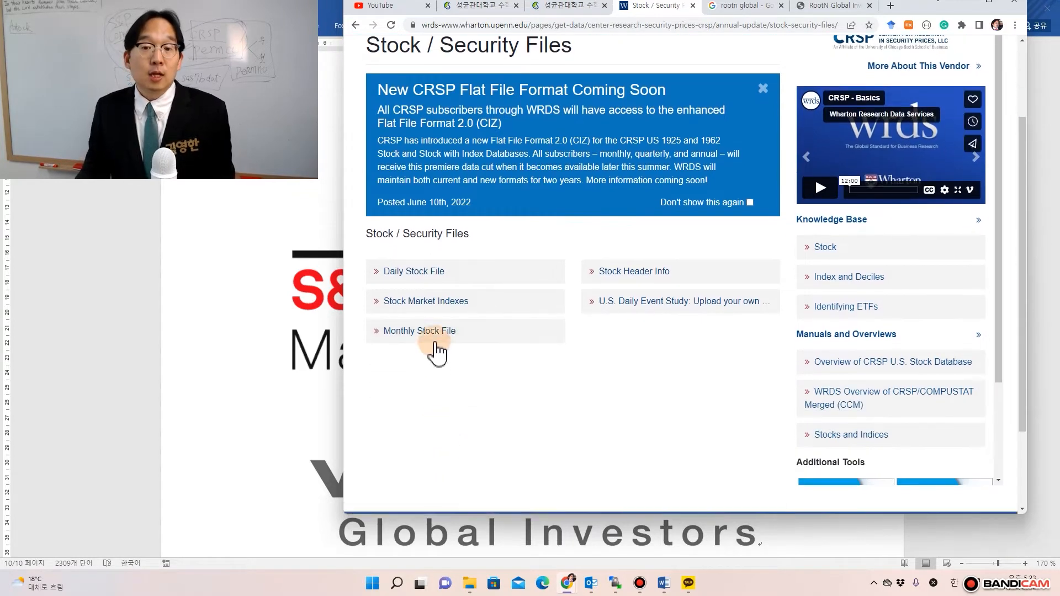
- Open the CRSP Daily Stock File query form
click(427, 285)
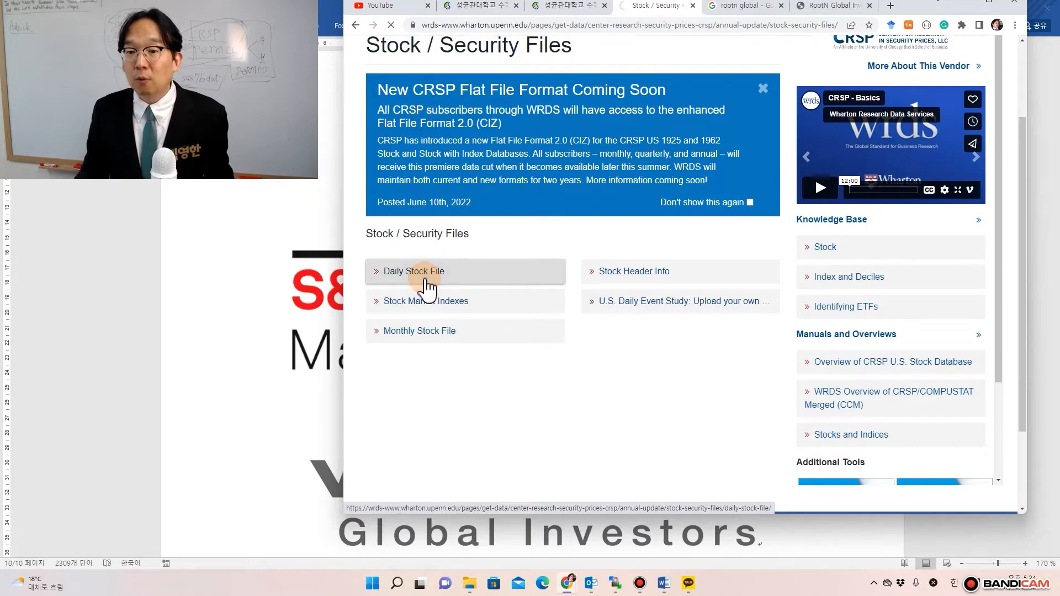
scroll(475, 320, down, 2)
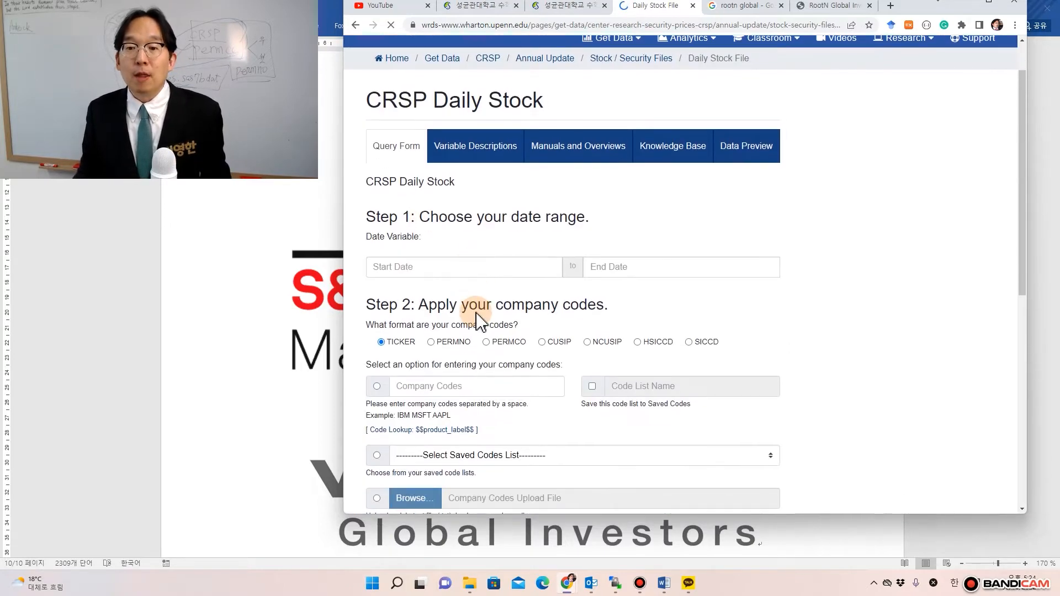
scroll(473, 309, down, 2)
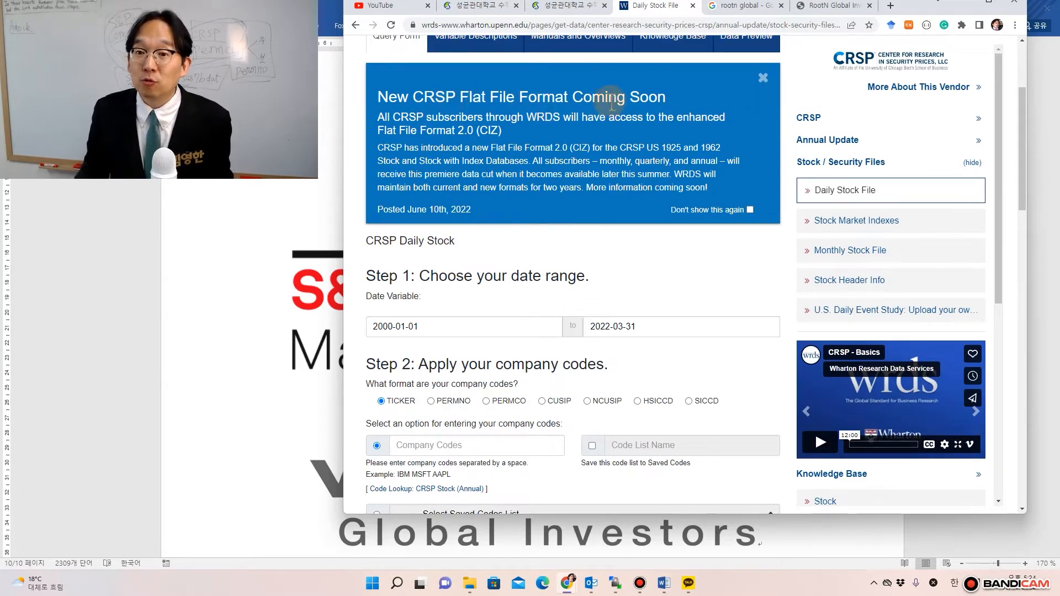
scroll(580, 282, down, 1)
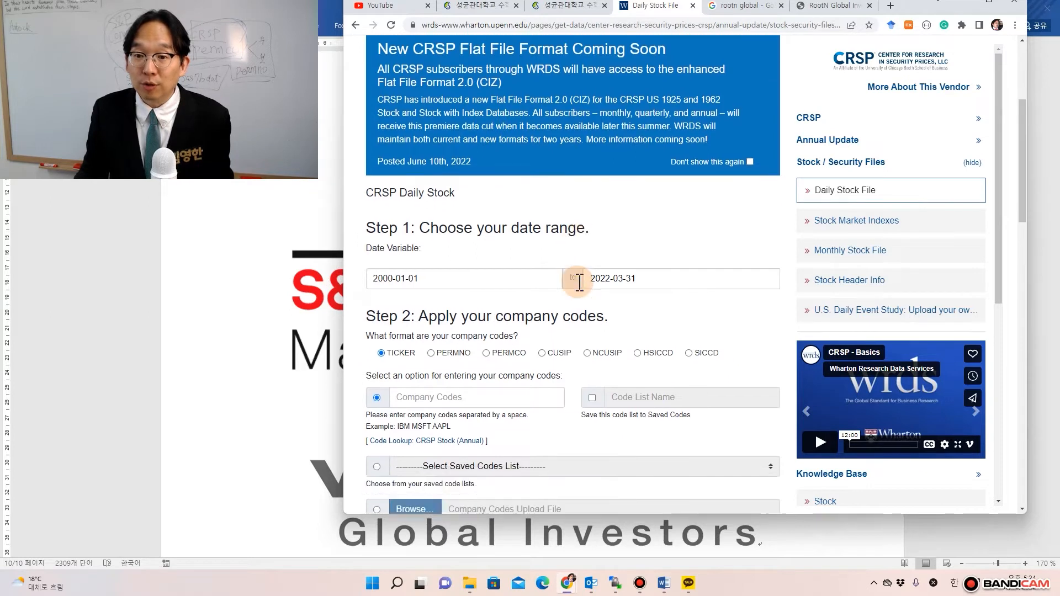
scroll(579, 281, down, 2)
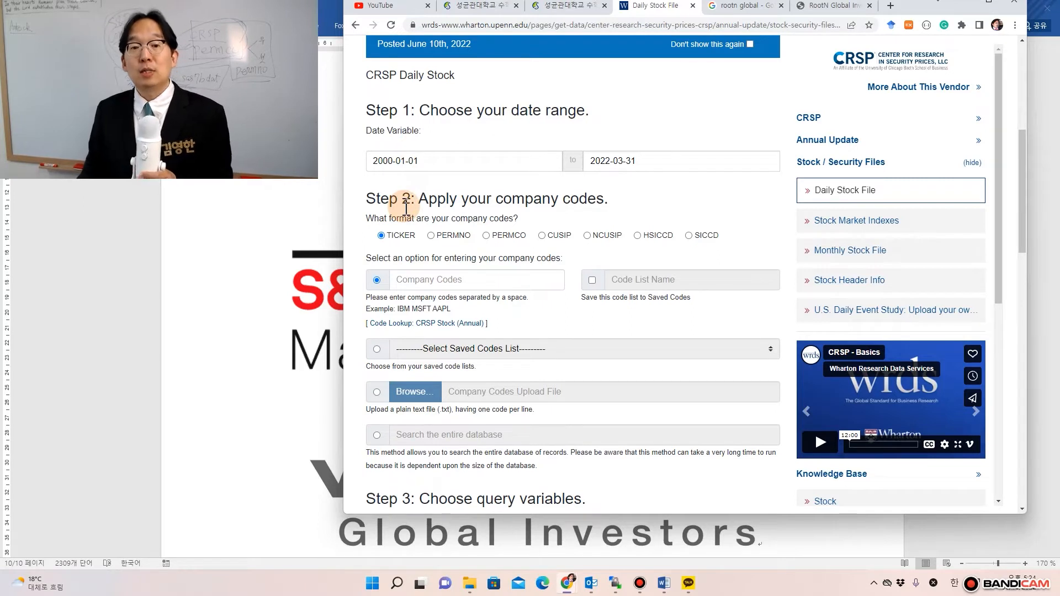
- Set the query start date to 1925-12-31 using the calendar picker
click(433, 164)
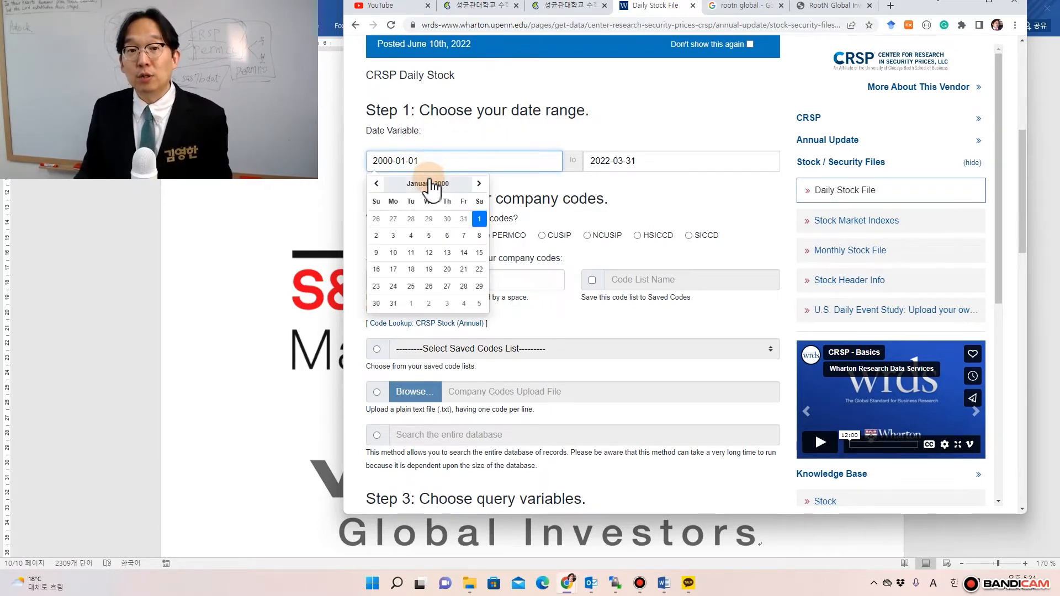
click(430, 184)
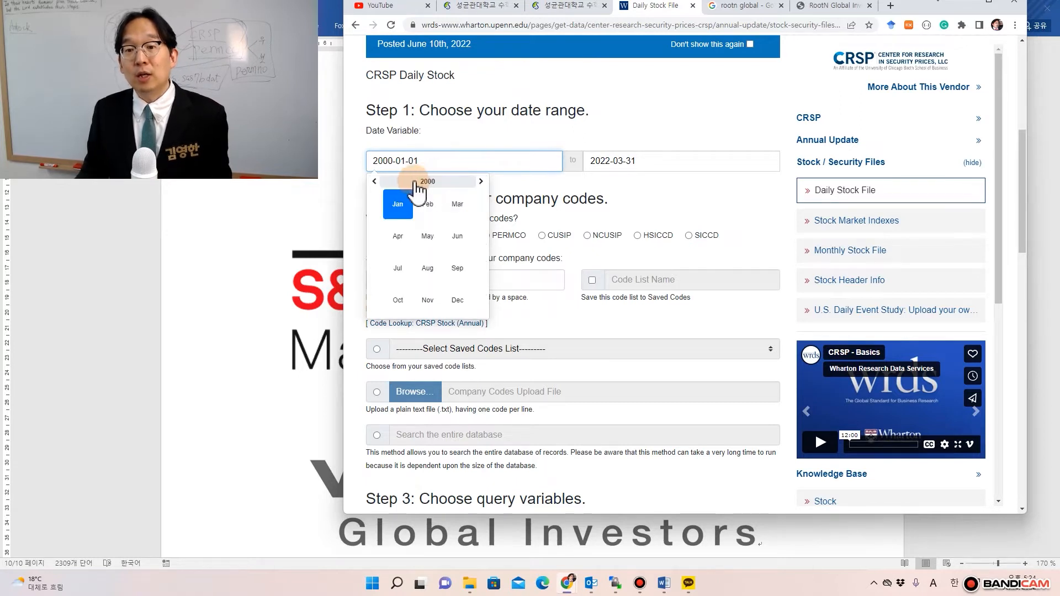
click(420, 182)
click(420, 182)
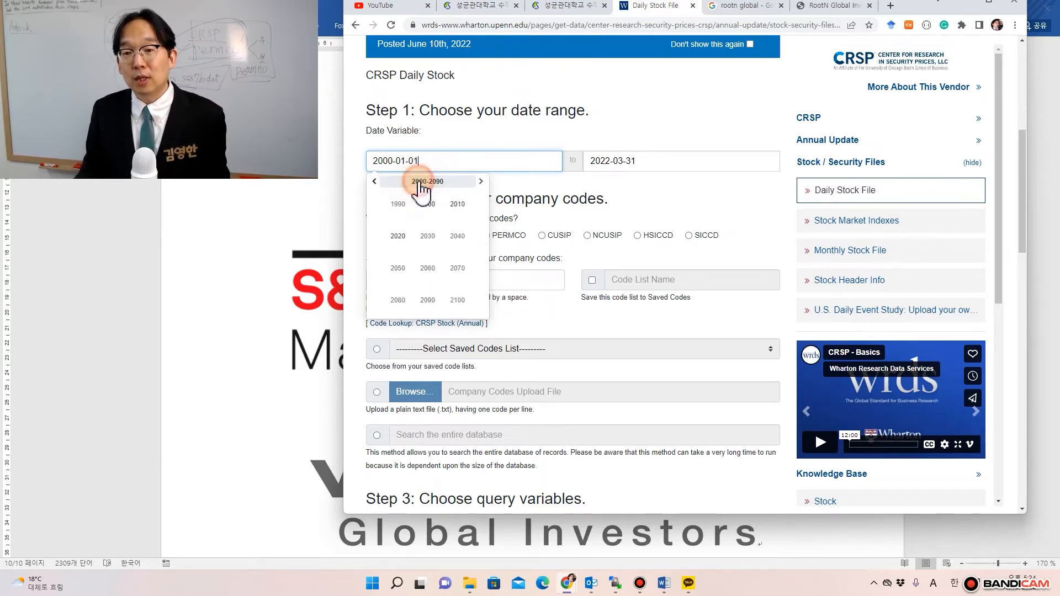
click(375, 182)
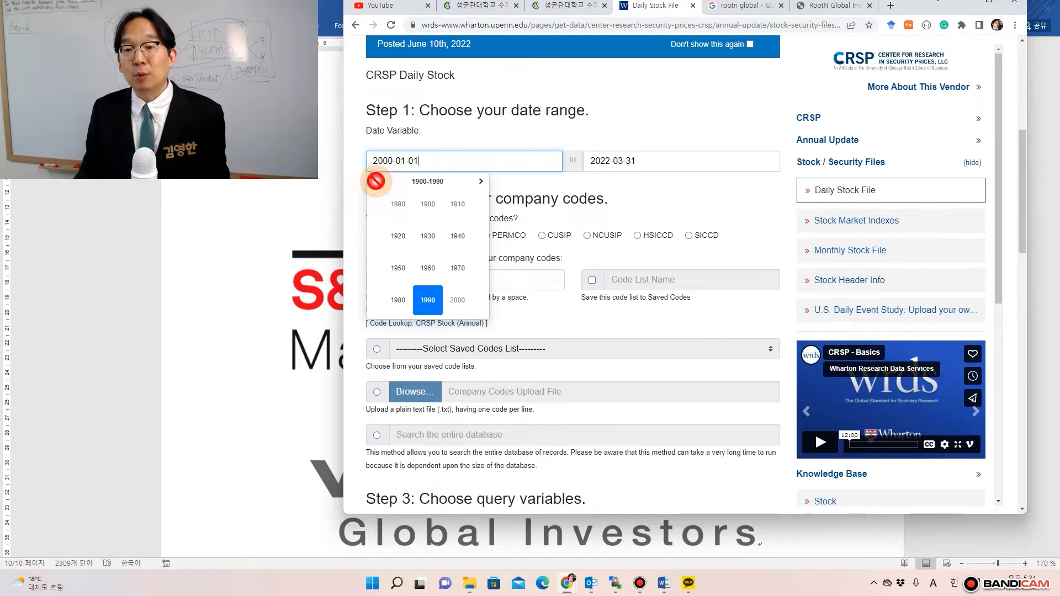
click(403, 238)
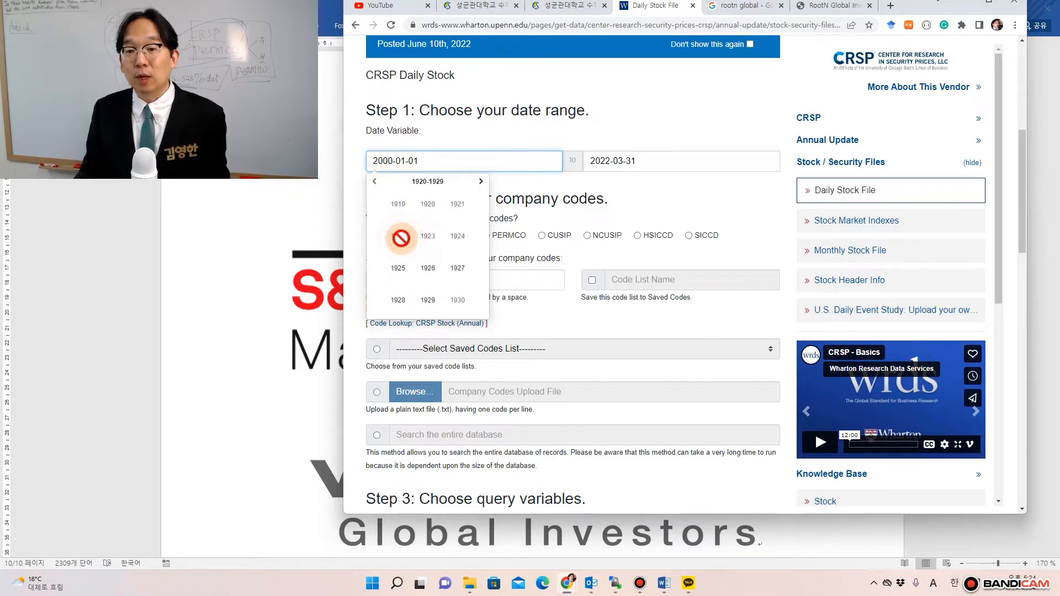
click(397, 267)
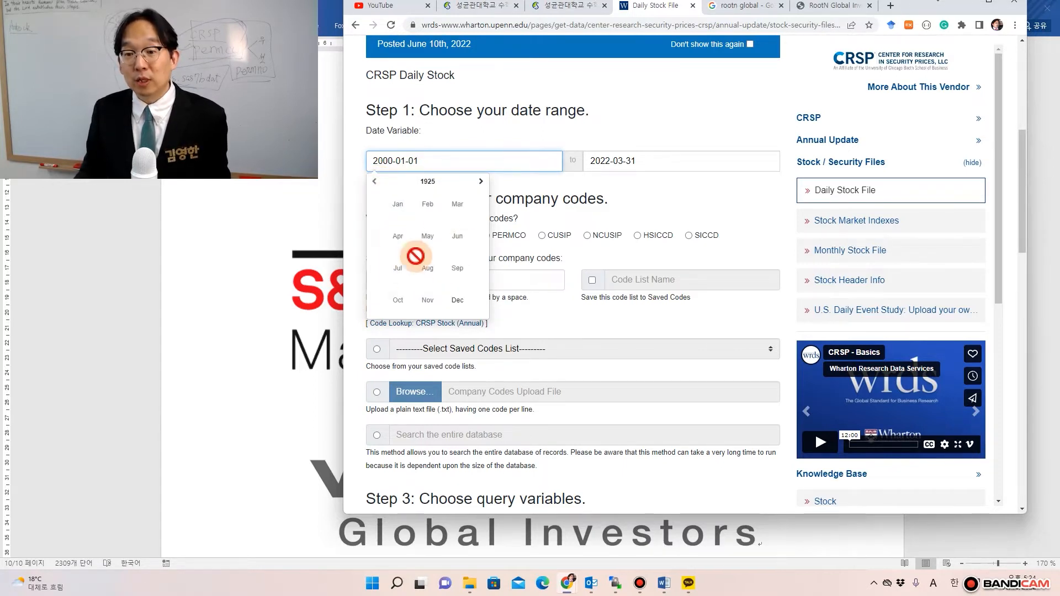
click(457, 300)
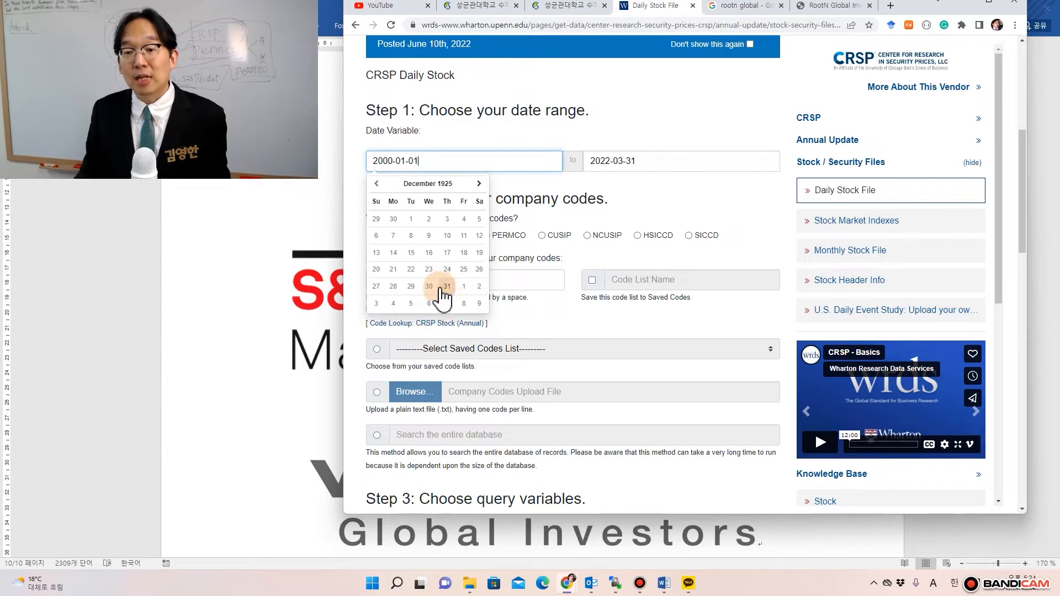
click(445, 286)
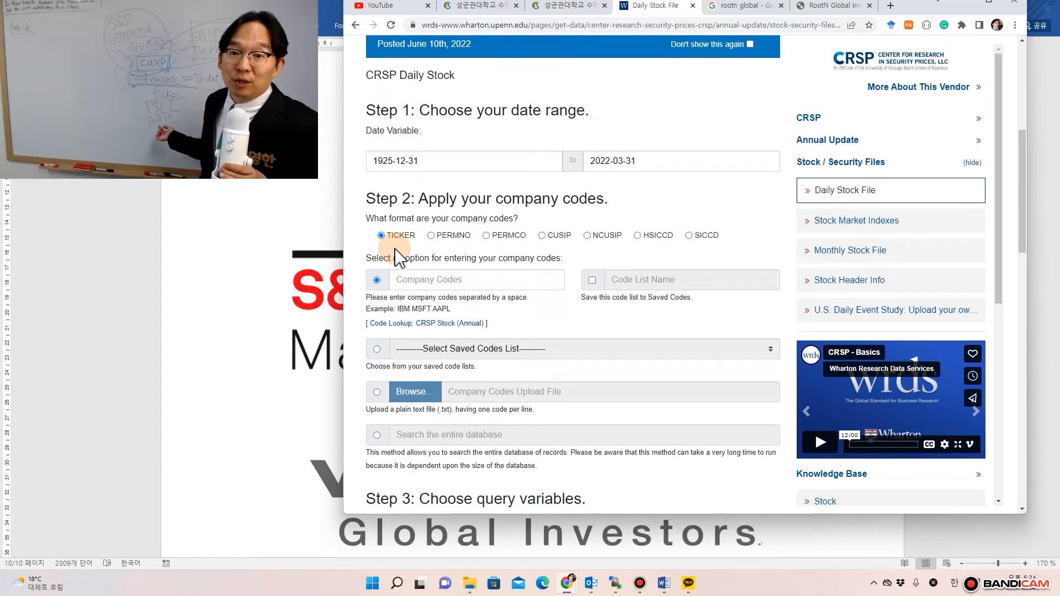
- Identify companies by PERMNO and search the entire database instead of specific codes
click(431, 236)
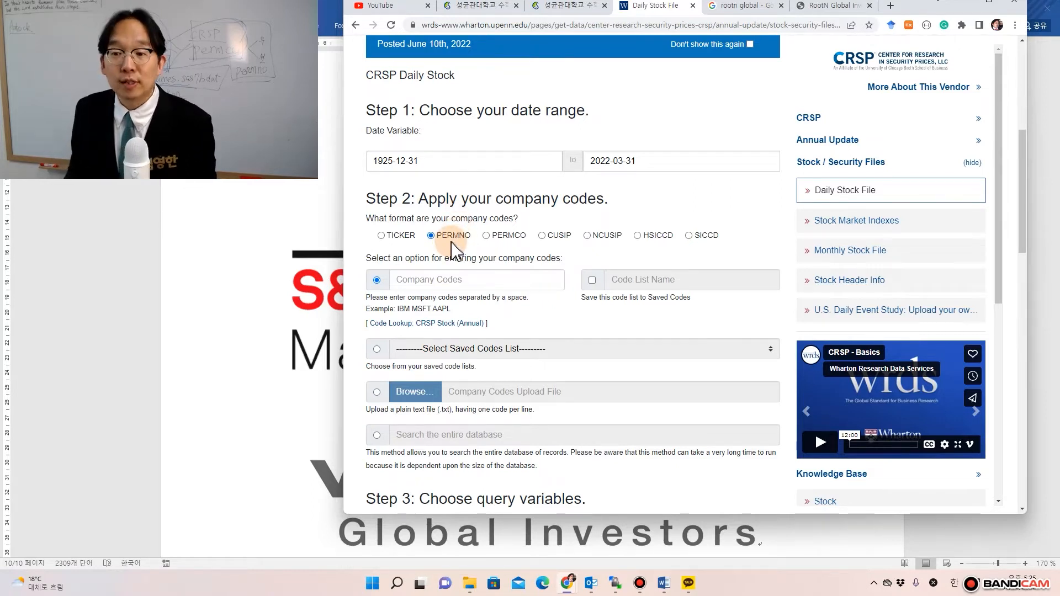
scroll(451, 251, down, 2)
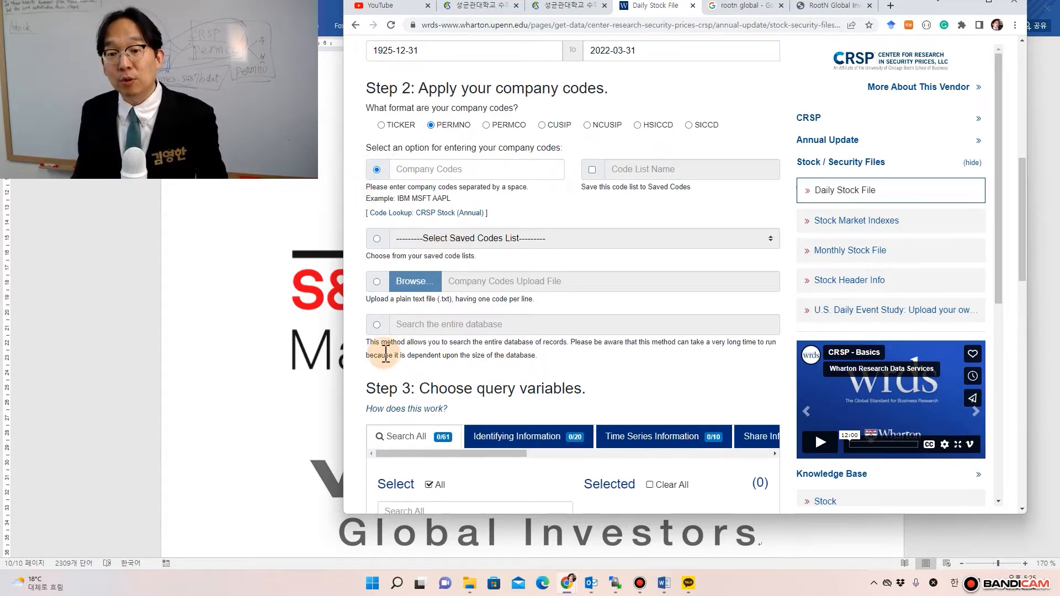
click(377, 325)
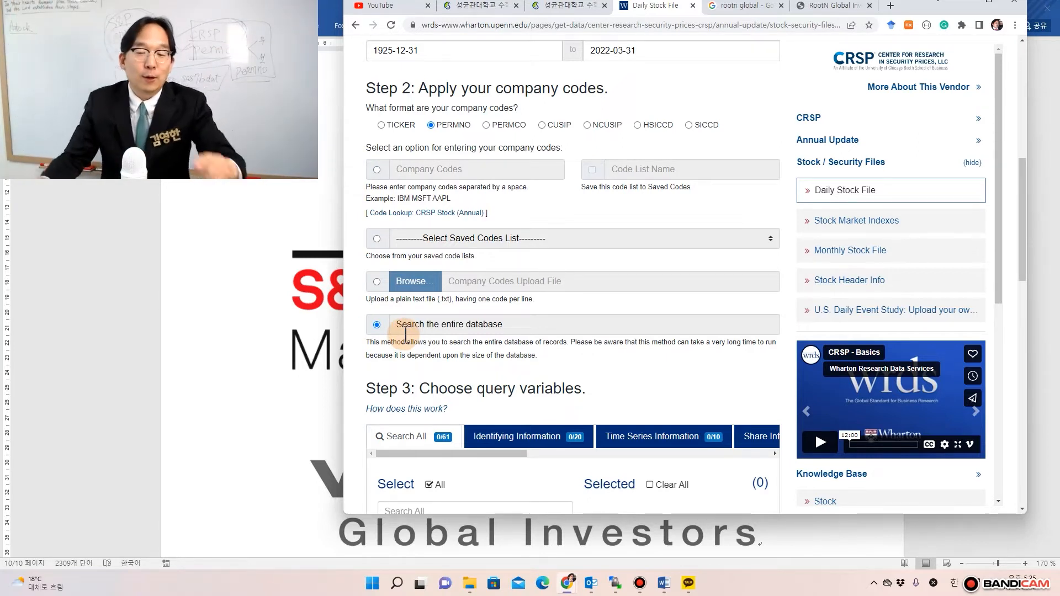
scroll(406, 334, down, 4)
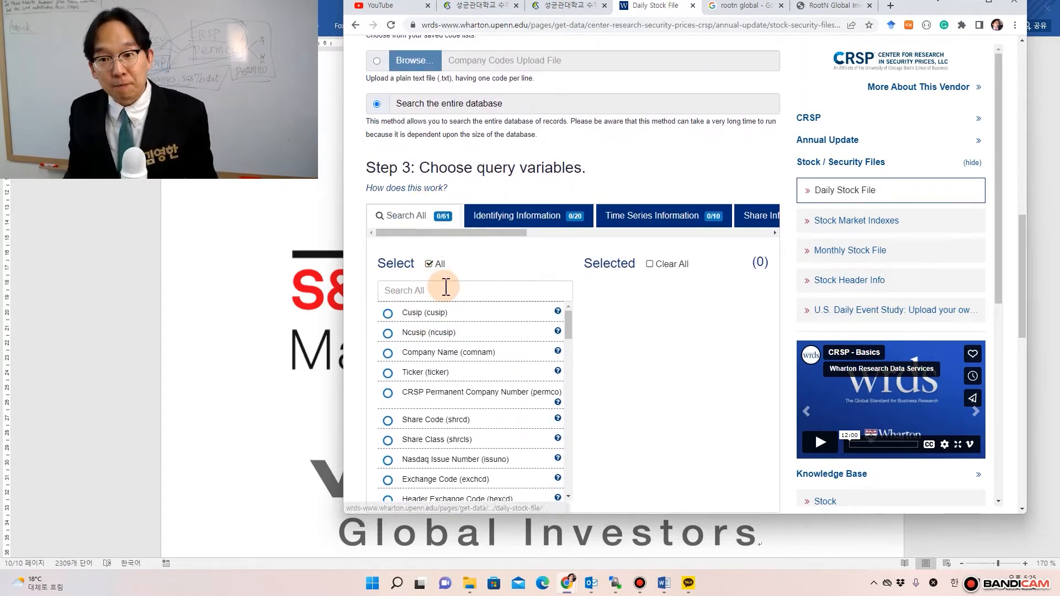
scroll(444, 289, down, 1)
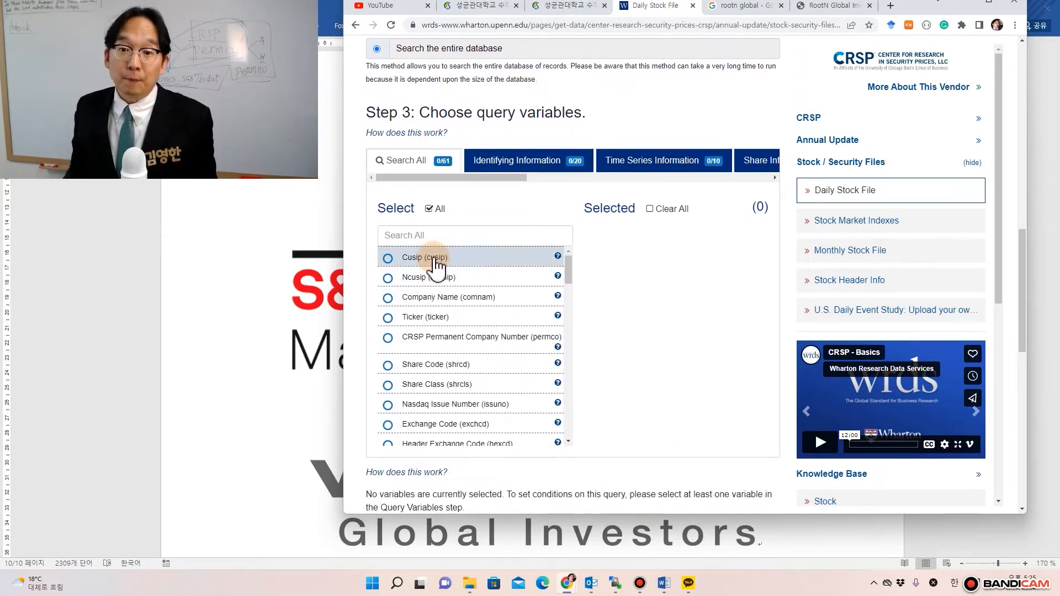
- Select all 61 query variables
click(434, 211)
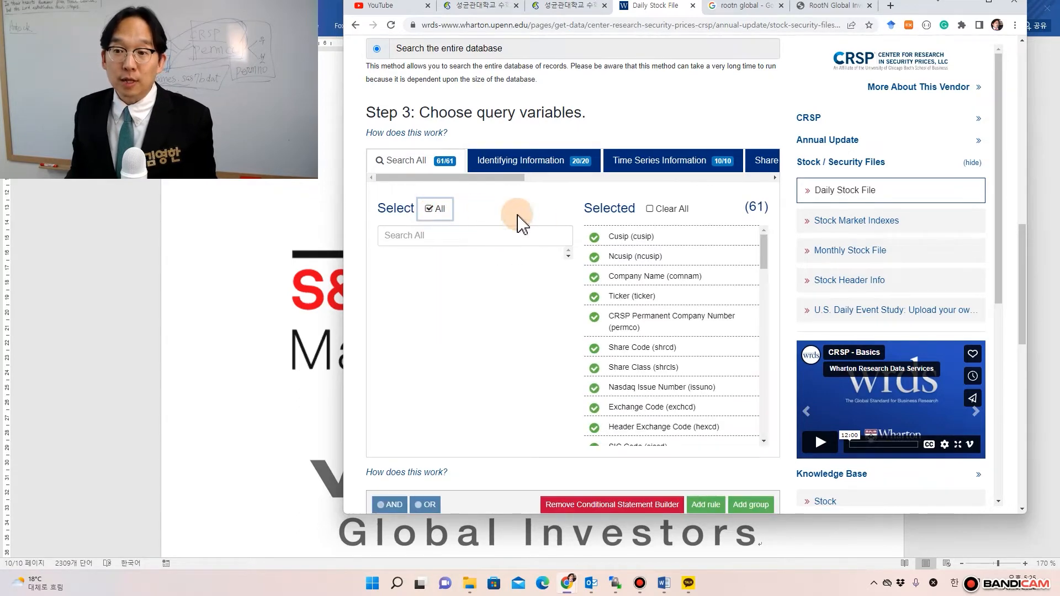
scroll(671, 254, down, 3)
scroll(662, 278, down, 8)
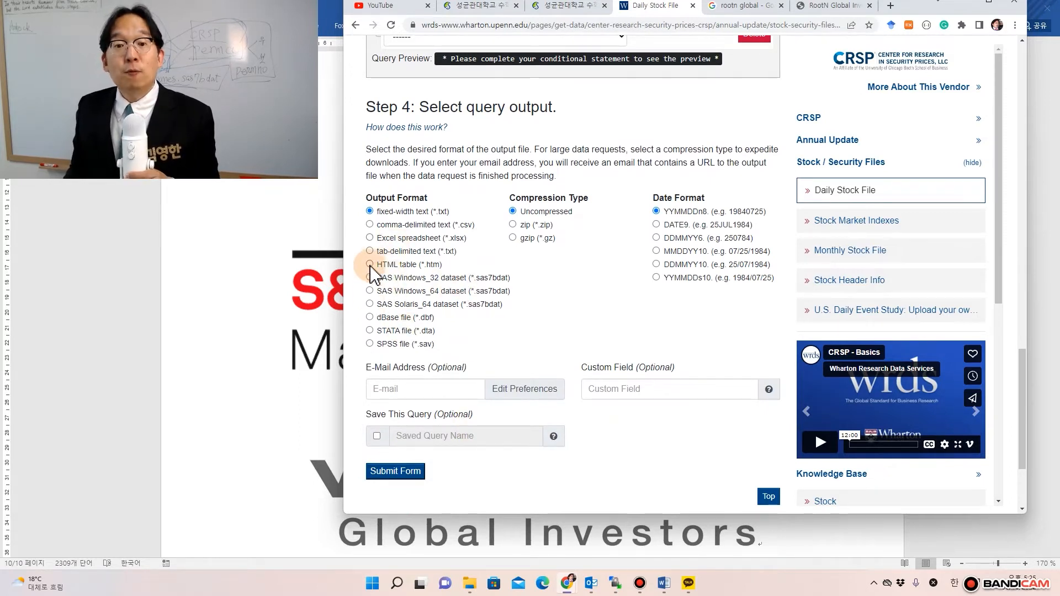
- Set the output to comma-delimited text (*.csv) with MMDDYY10 date format
click(369, 225)
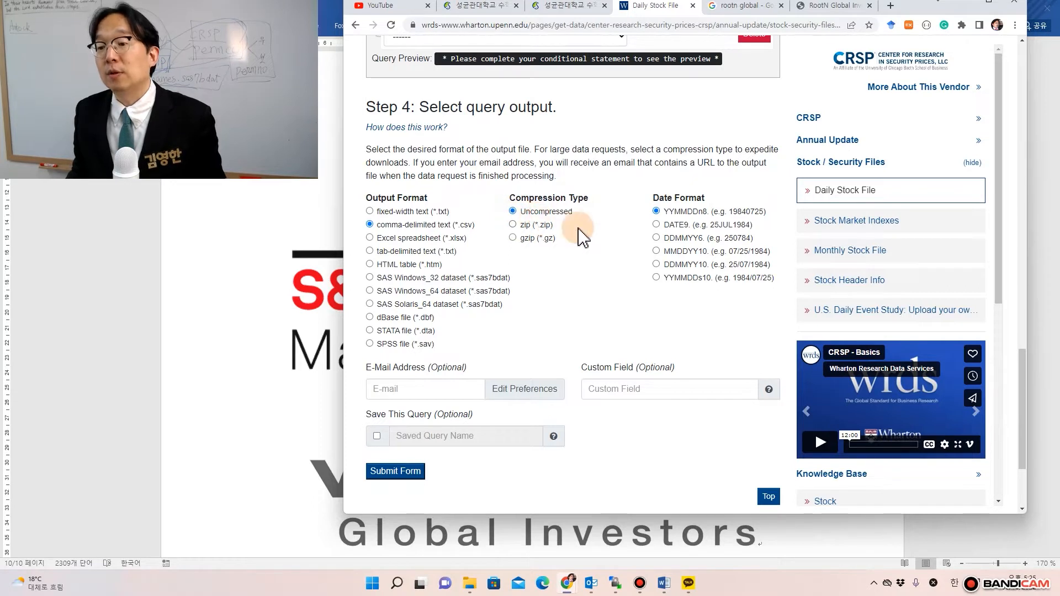
click(657, 251)
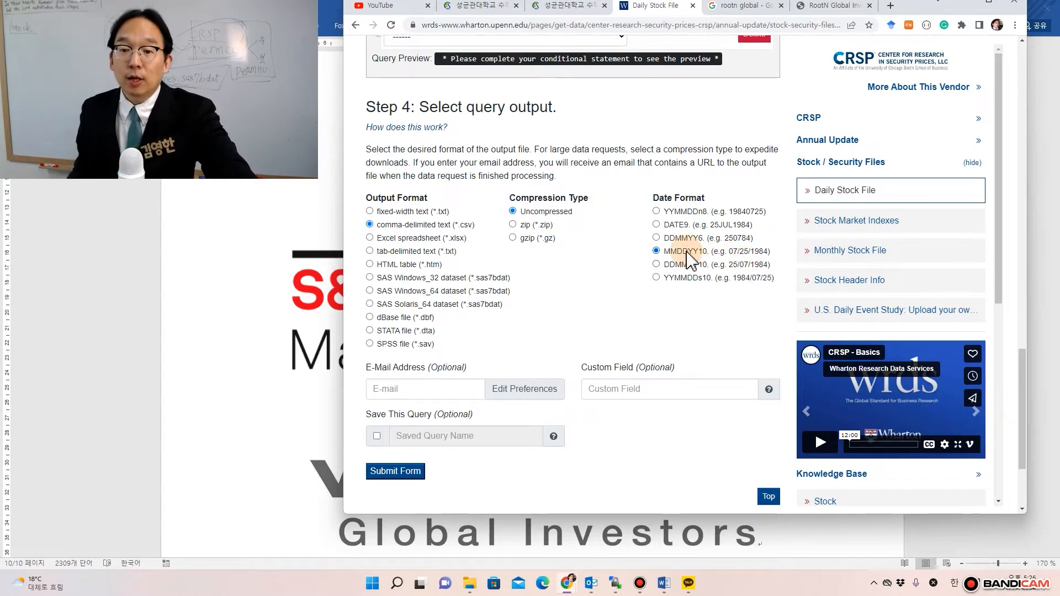
scroll(587, 334, down, 1)
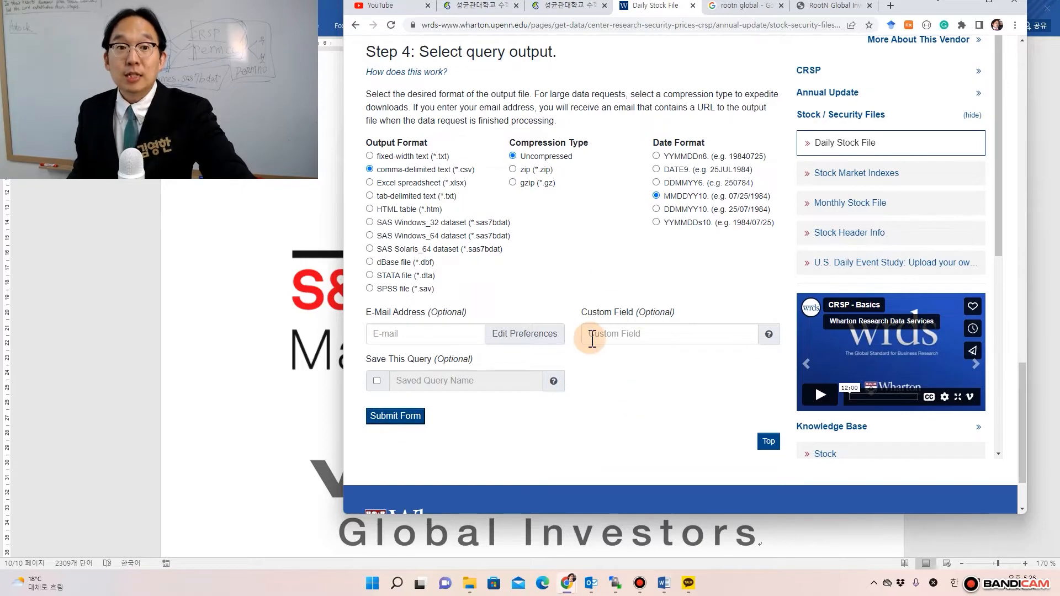
- Clear all 61 selected variables from the Daily Stock query, leaving none selected
scroll(591, 338, up, 10)
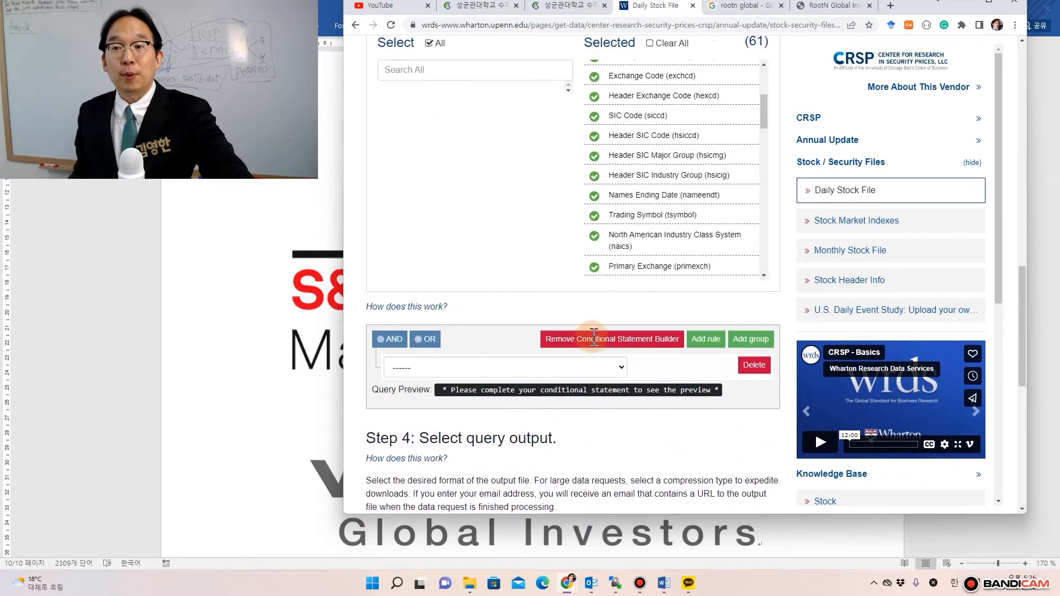
scroll(598, 343, up, 1)
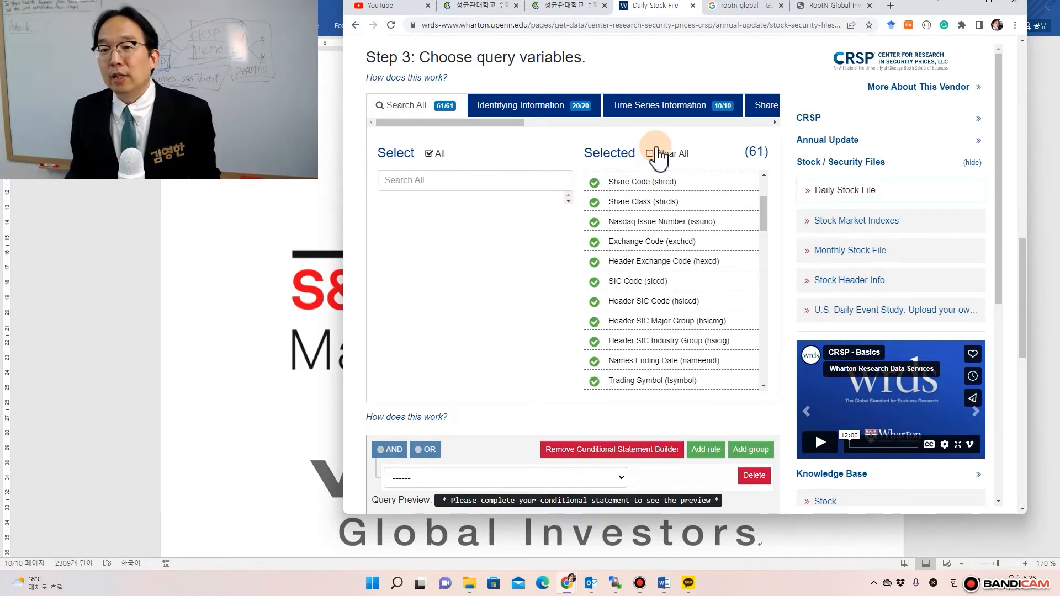
scroll(676, 192, up, 4)
scroll(675, 194, up, 2)
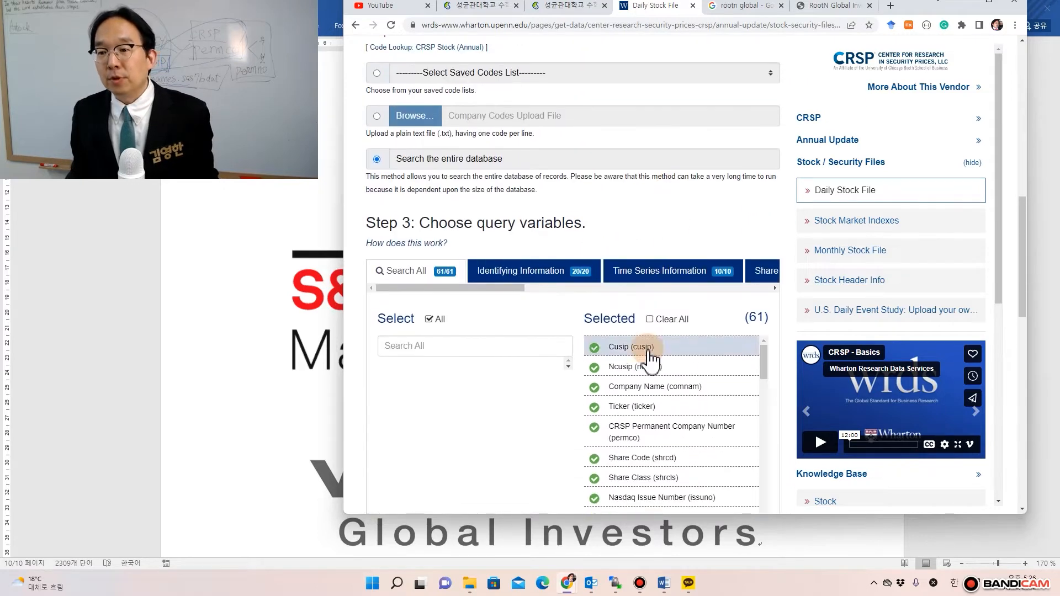
click(668, 319)
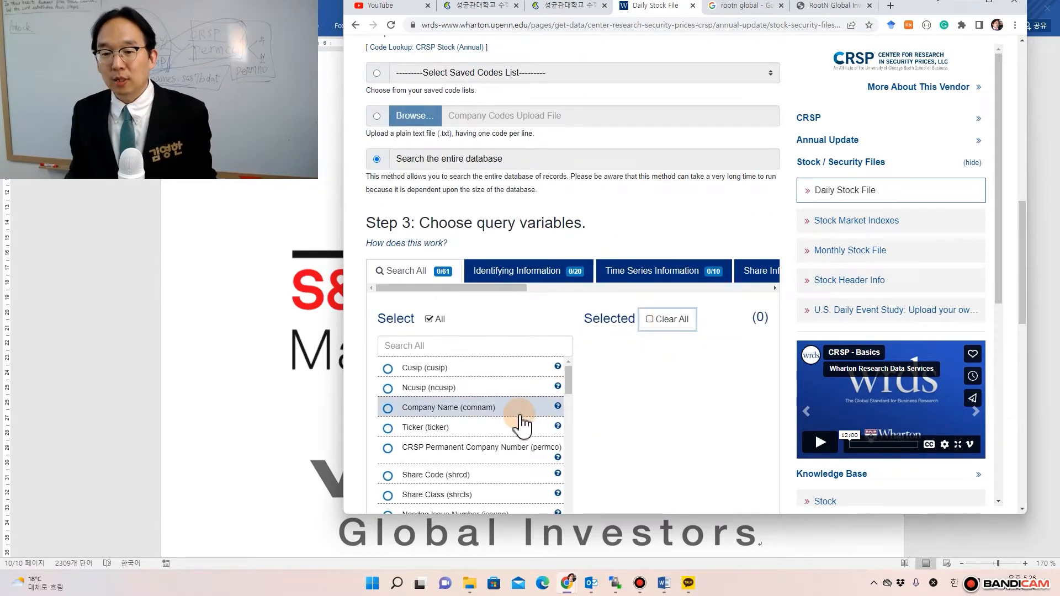
scroll(517, 431, down, 3)
scroll(518, 446, down, 2)
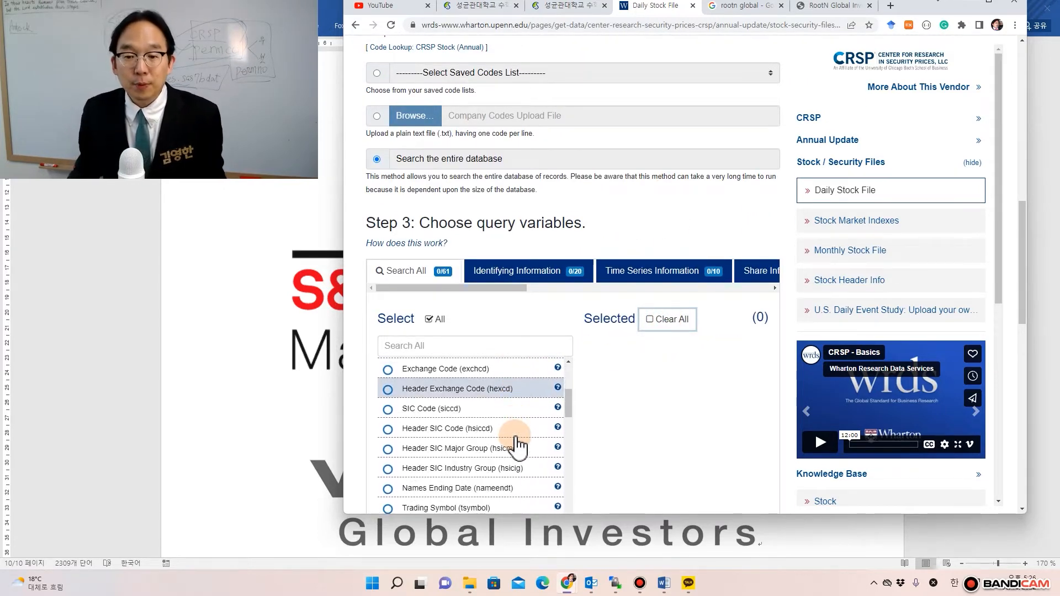
scroll(517, 446, down, 2)
scroll(359, 421, down, 2)
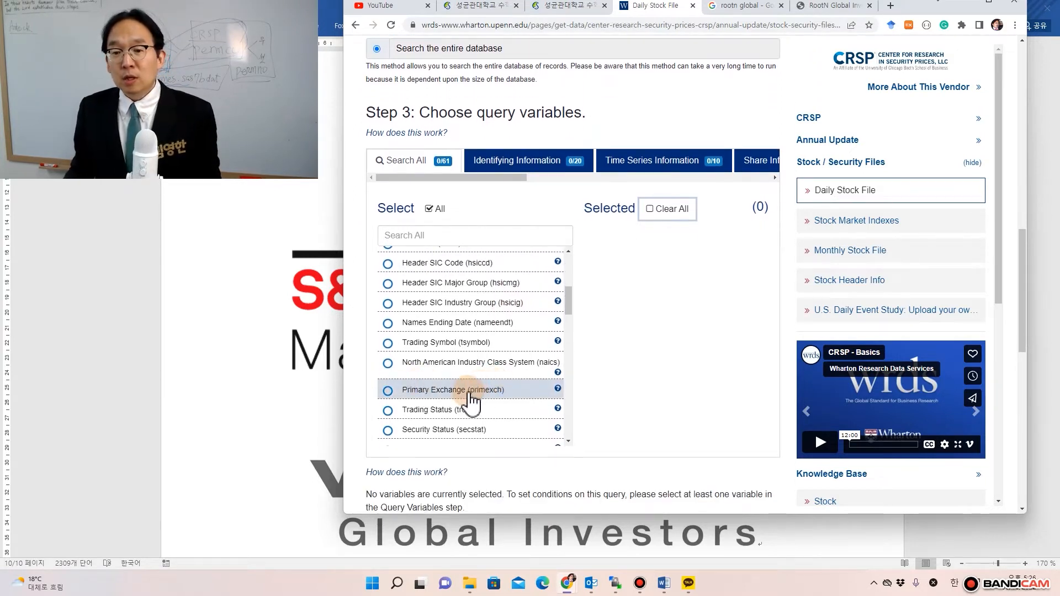
scroll(469, 399, up, 6)
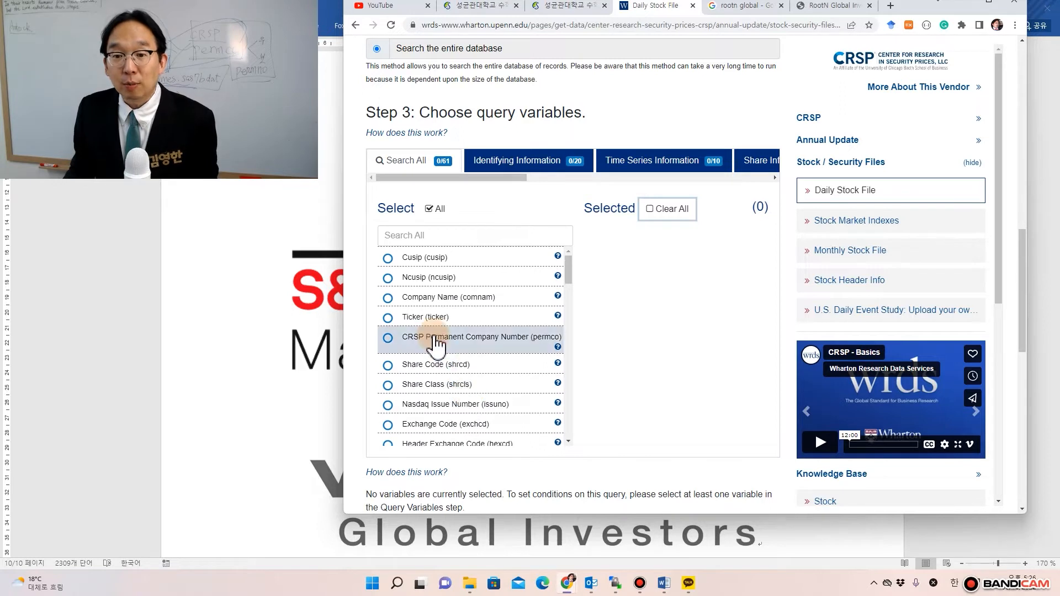
- Add Cusip (cusip), Share Volume (vol) and Price (prc) to the selected query variables
click(431, 260)
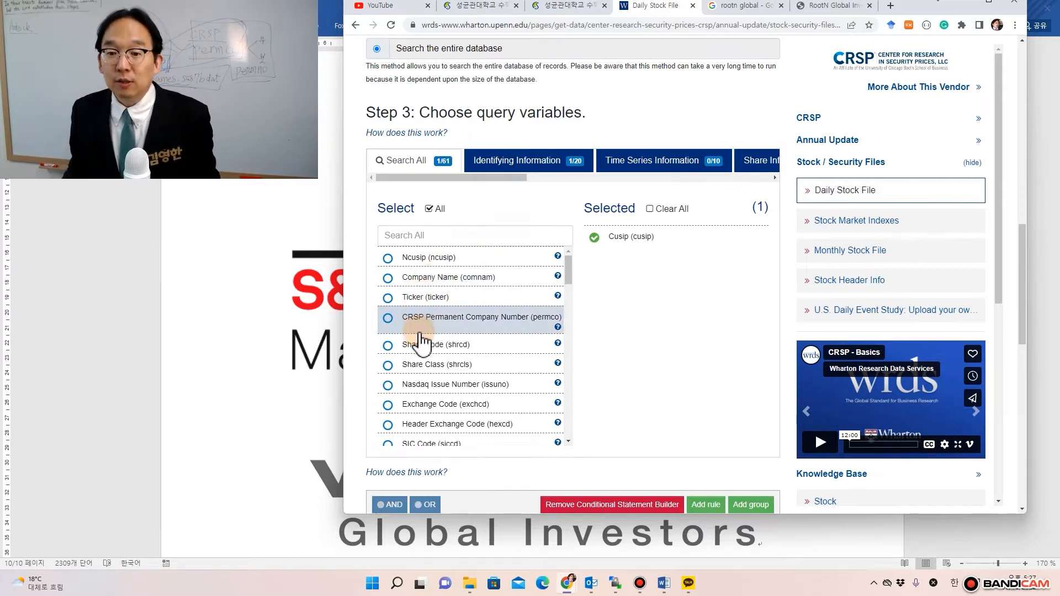
scroll(422, 341, down, 1)
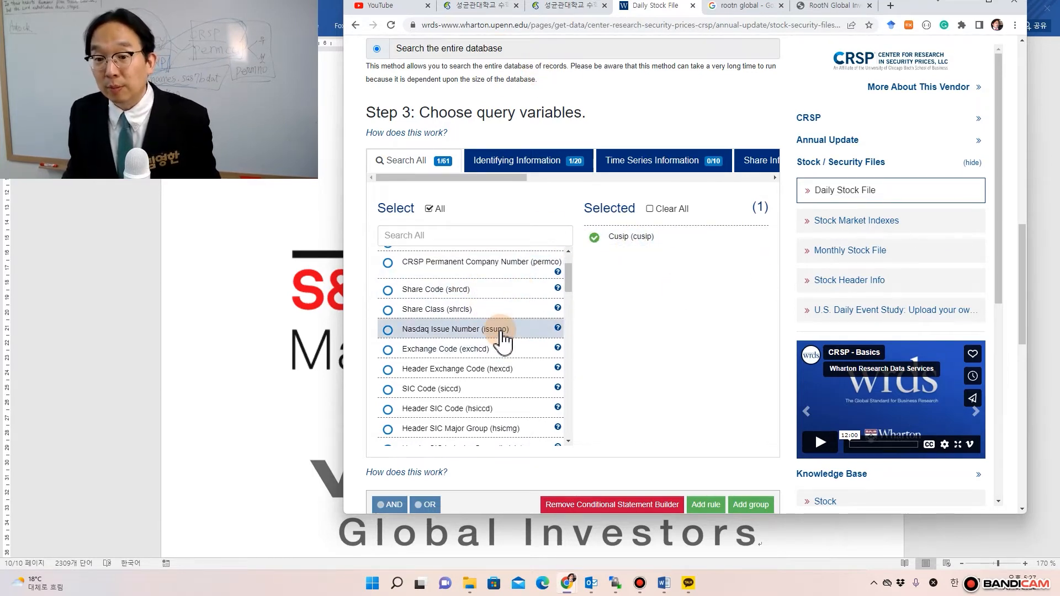
scroll(478, 334, down, 1)
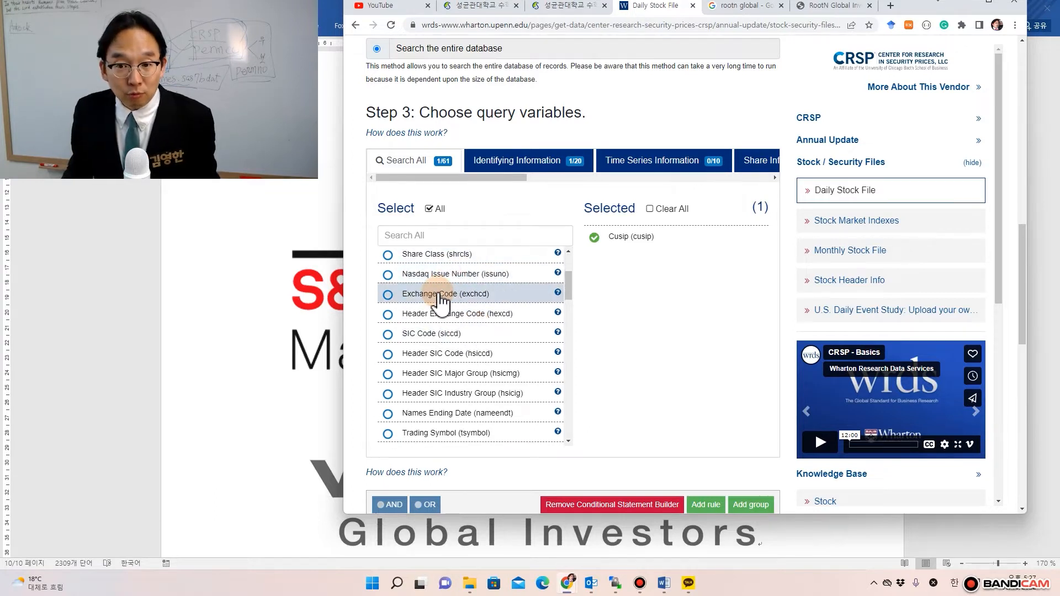
scroll(436, 337, down, 1)
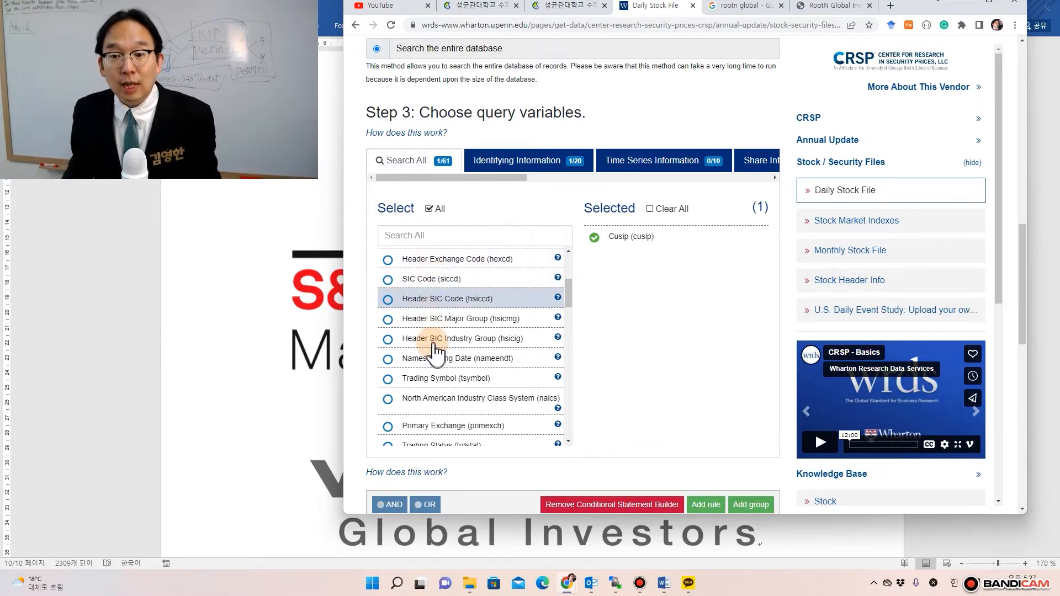
scroll(436, 348, down, 1)
scroll(437, 349, down, 1)
scroll(434, 345, down, 1)
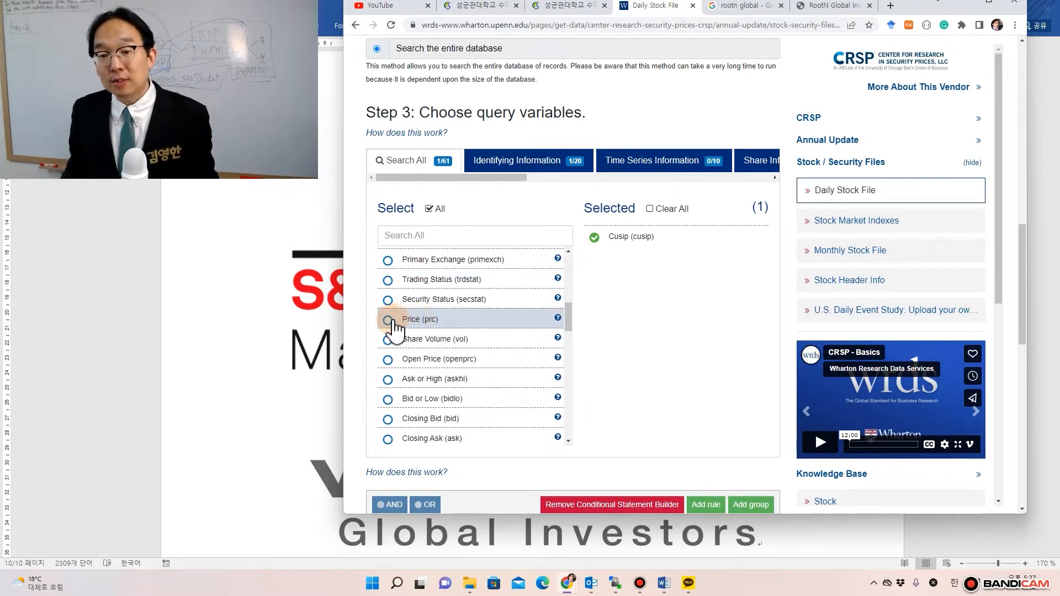
scroll(395, 327, down, 1)
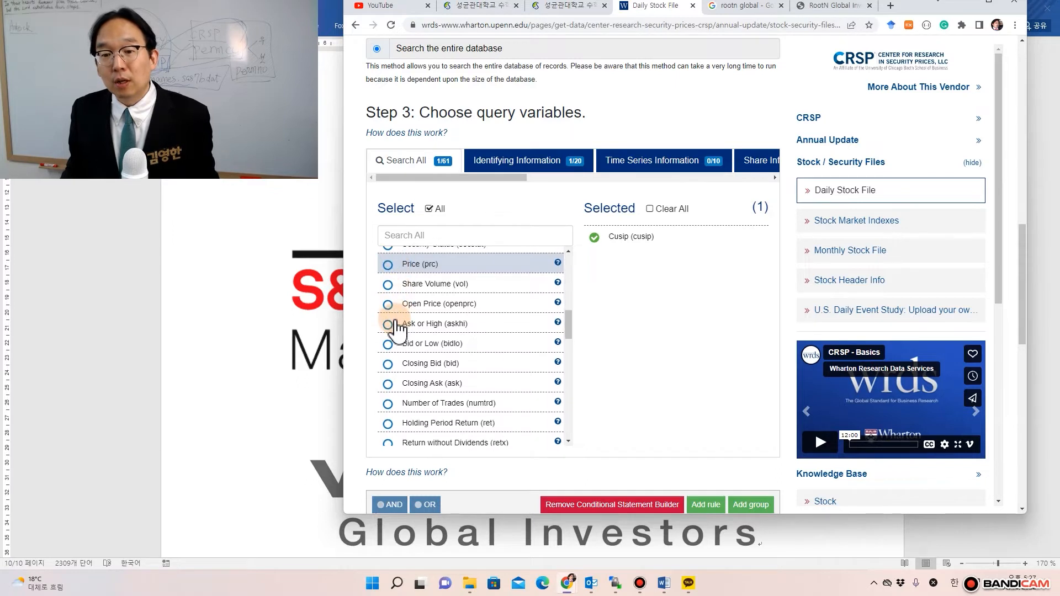
click(389, 293)
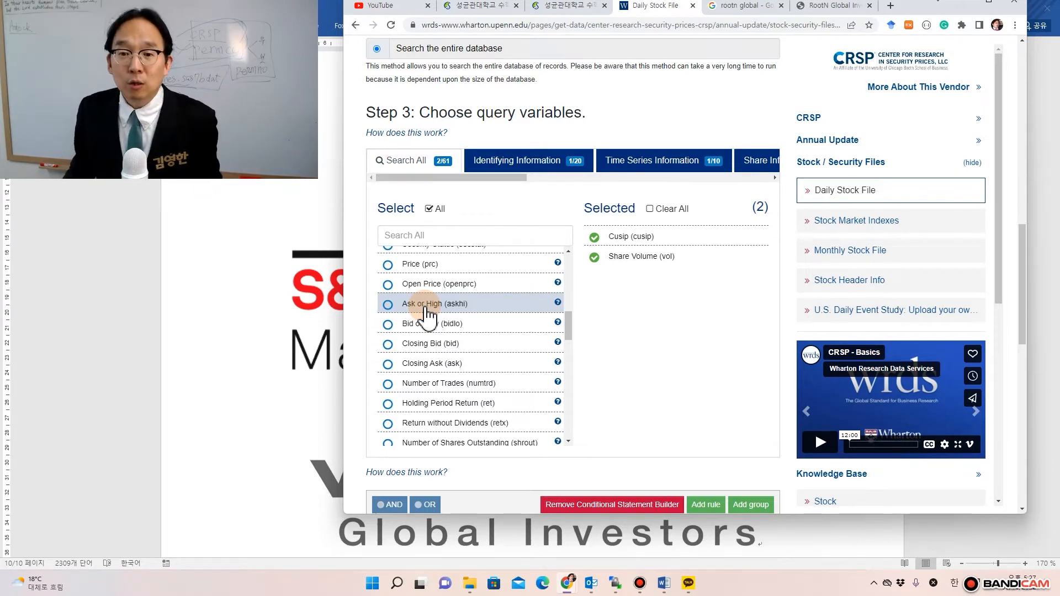
scroll(426, 312, up, 1)
click(404, 319)
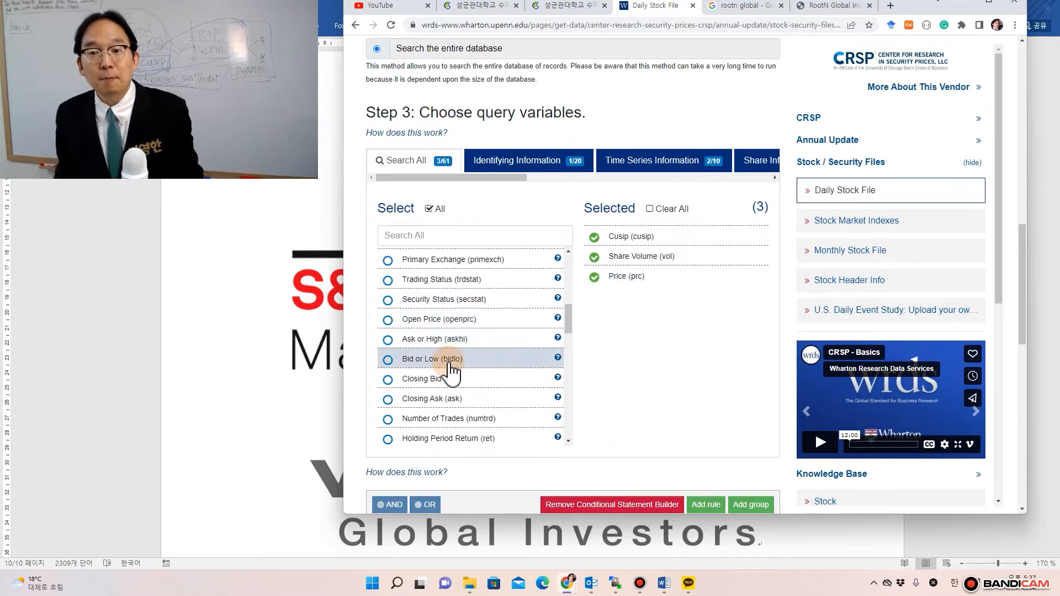
scroll(451, 368, down, 4)
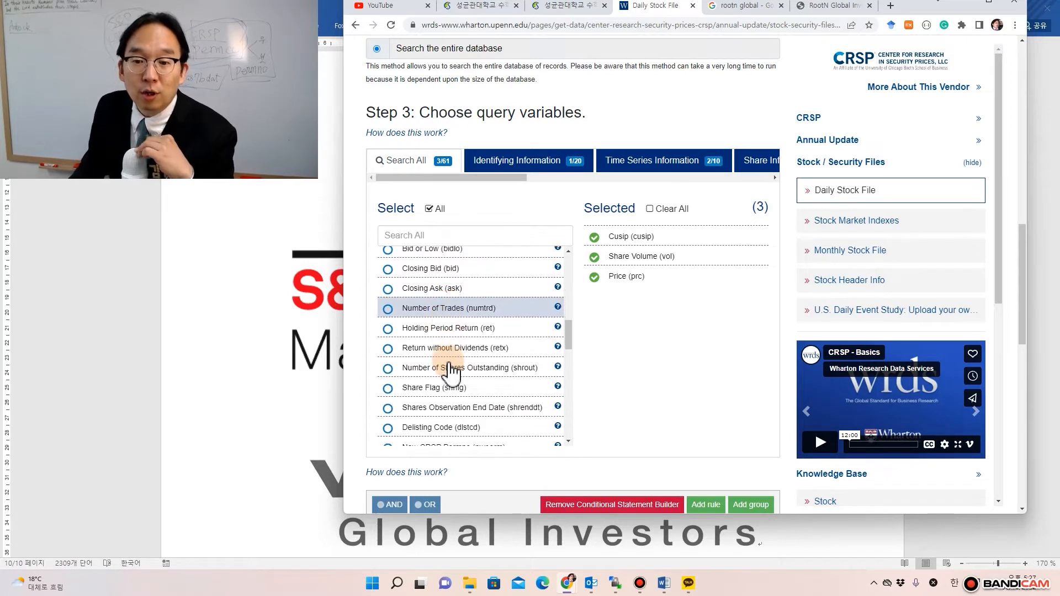
scroll(452, 369, up, 2)
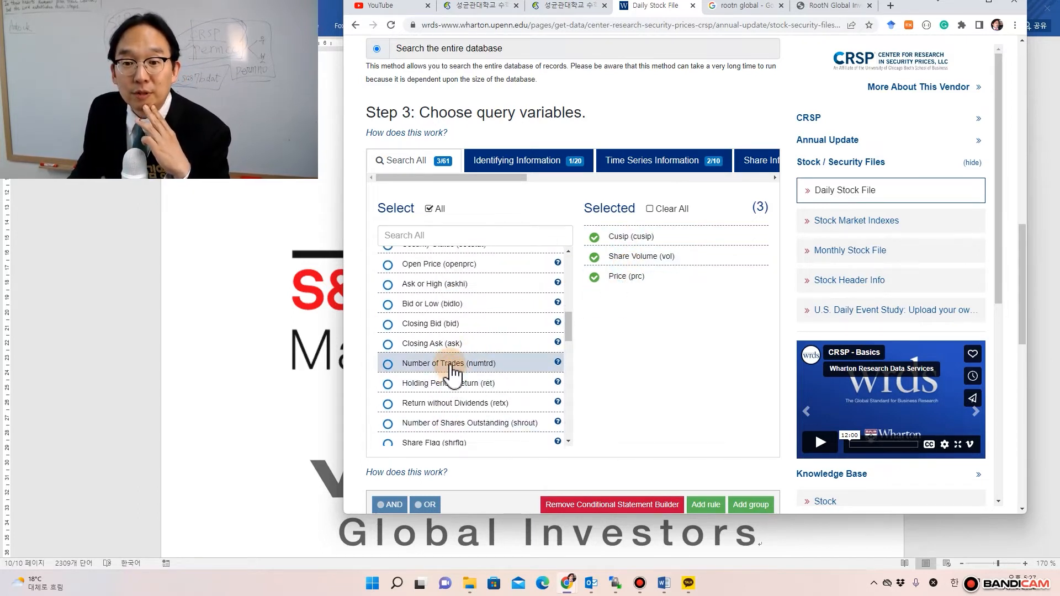
scroll(453, 372, up, 1)
scroll(453, 371, up, 1)
scroll(450, 365, down, 4)
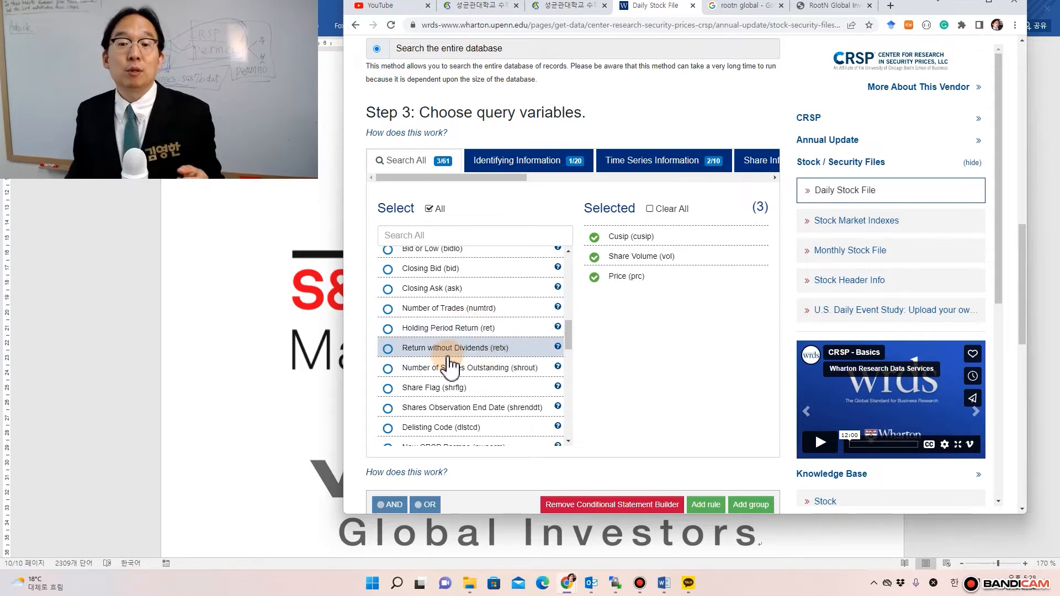
- Add Holding Period Return (ret) as the fourth selected query variable
click(389, 331)
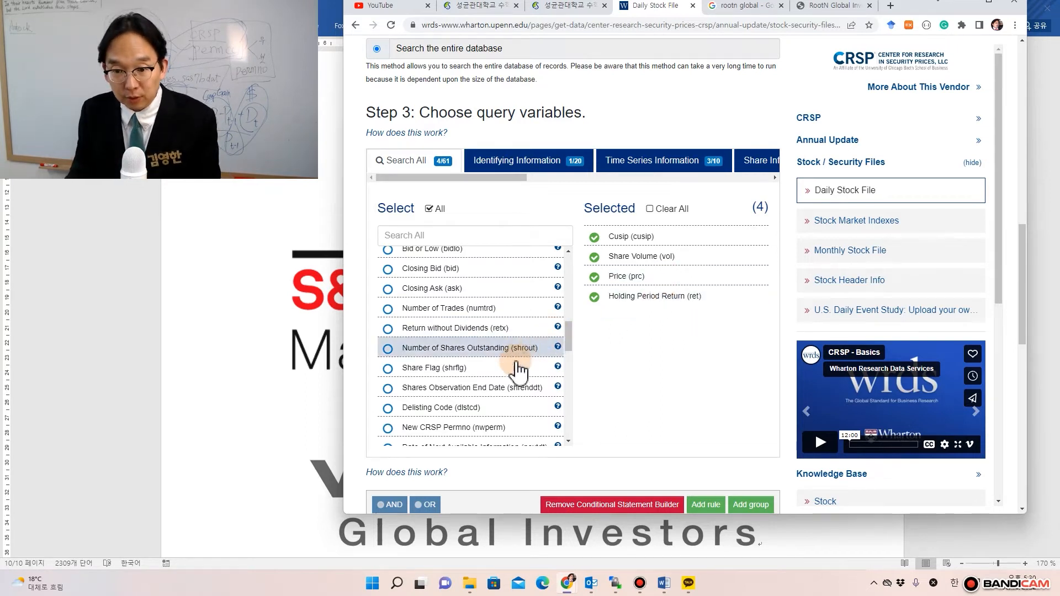
scroll(503, 407, down, 3)
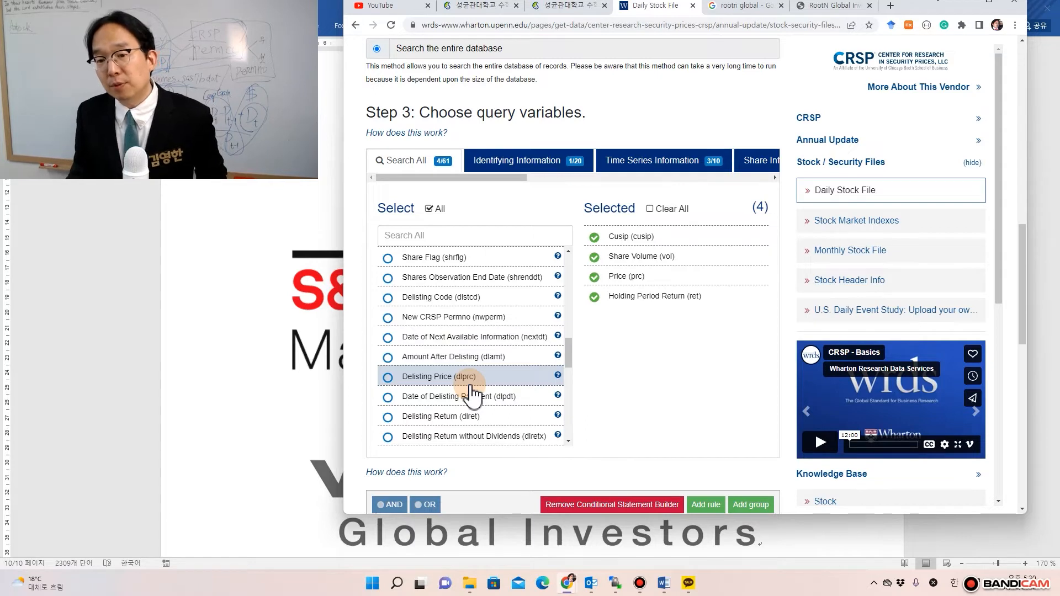
scroll(472, 395, down, 1)
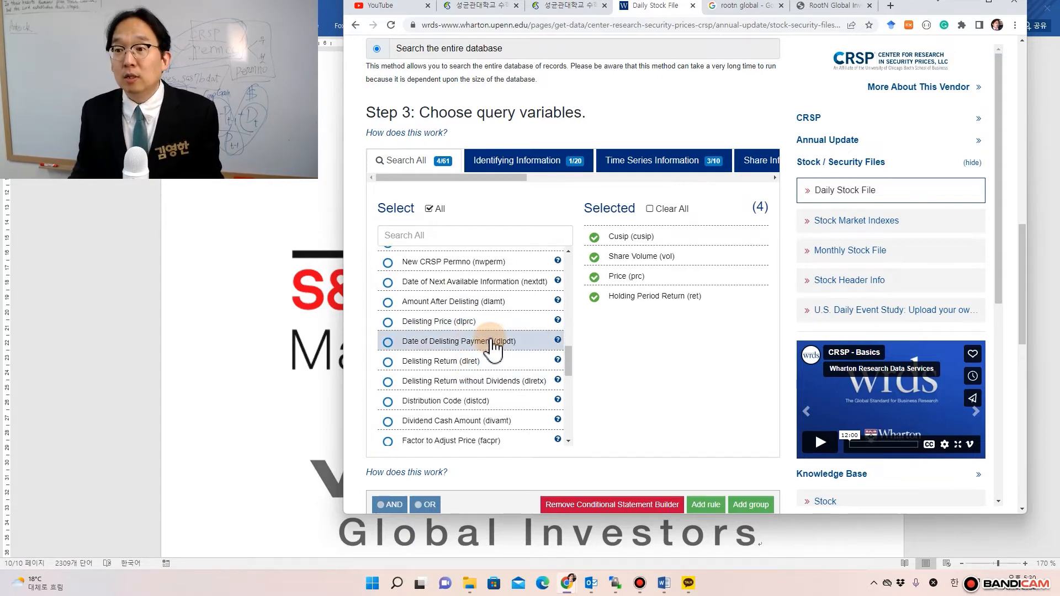
drag(516, 180, 669, 180)
scroll(670, 180, up, 2)
scroll(669, 180, up, 10)
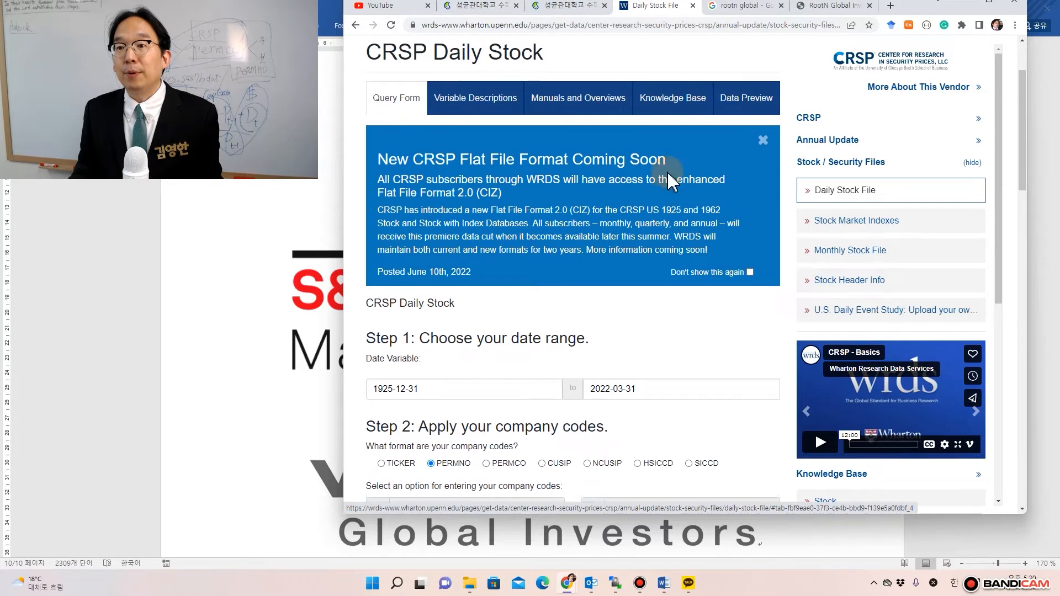
scroll(669, 180, up, 1)
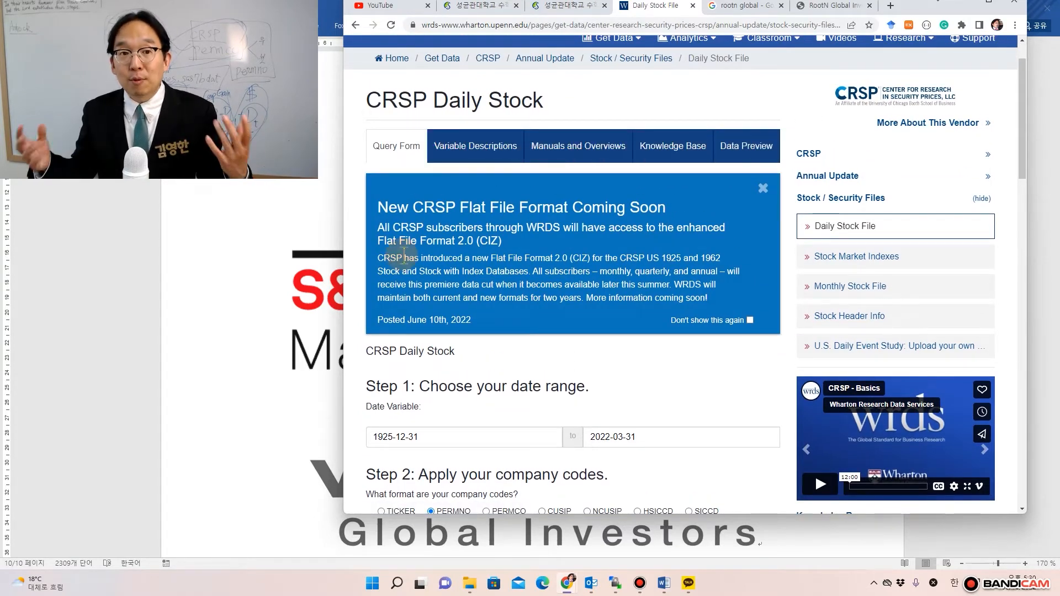
scroll(331, 415, down, 1)
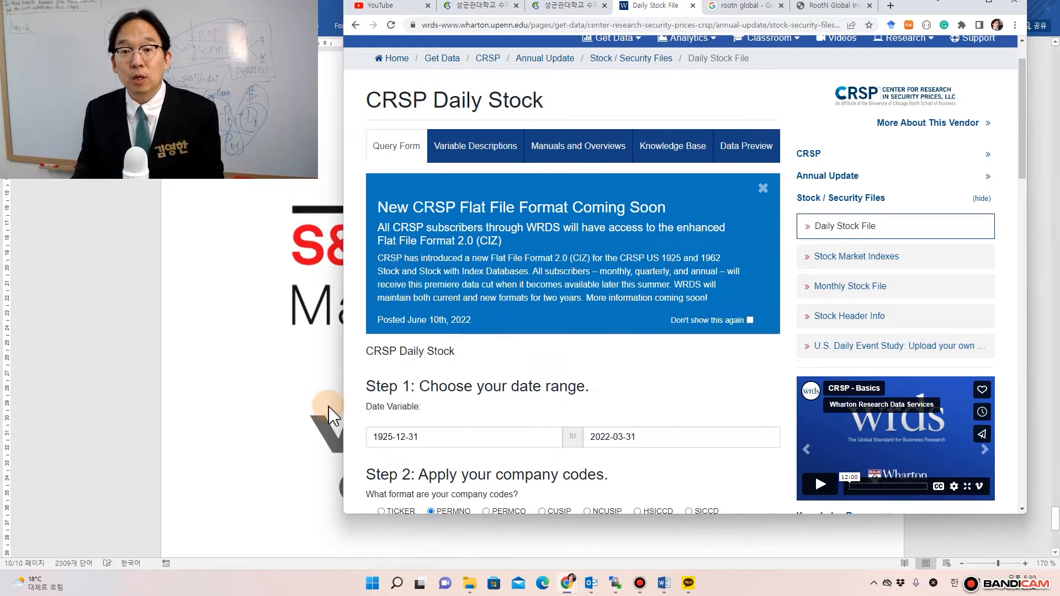
scroll(331, 415, down, 1)
scroll(450, 406, down, 1)
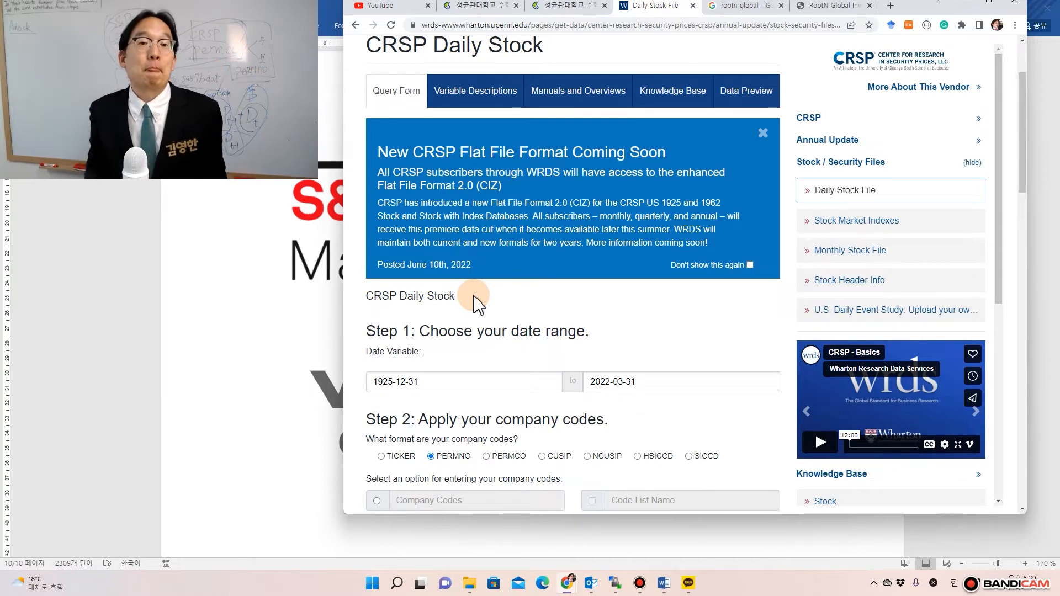
scroll(476, 304, down, 9)
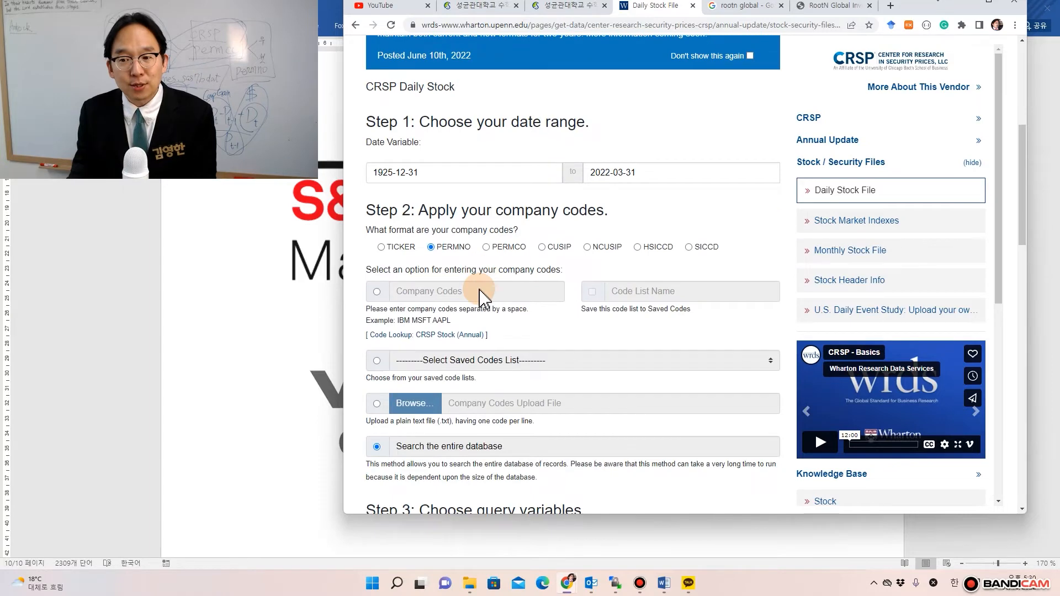
scroll(483, 298, down, 6)
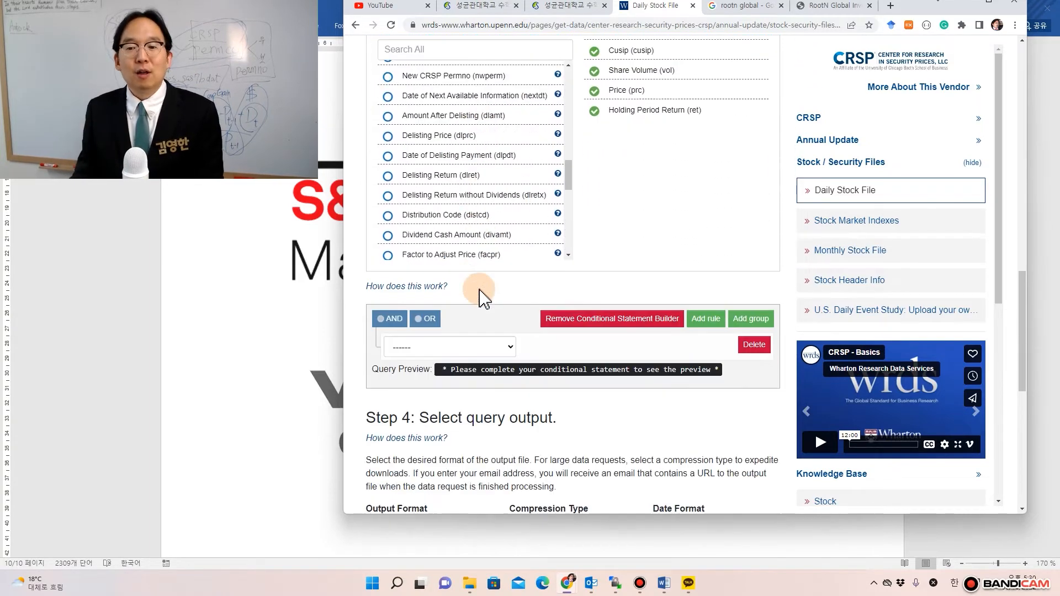
scroll(480, 292, up, 6)
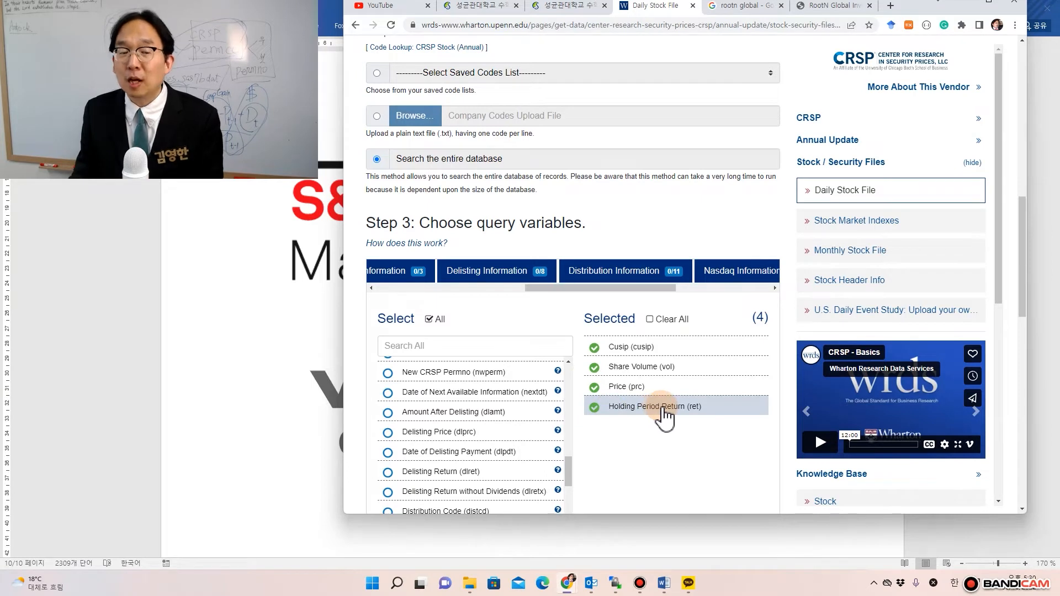
- Remove Price (prc) and Share Volume (vol), leaving only Cusip and Holding Period Return selected
click(625, 388)
click(616, 366)
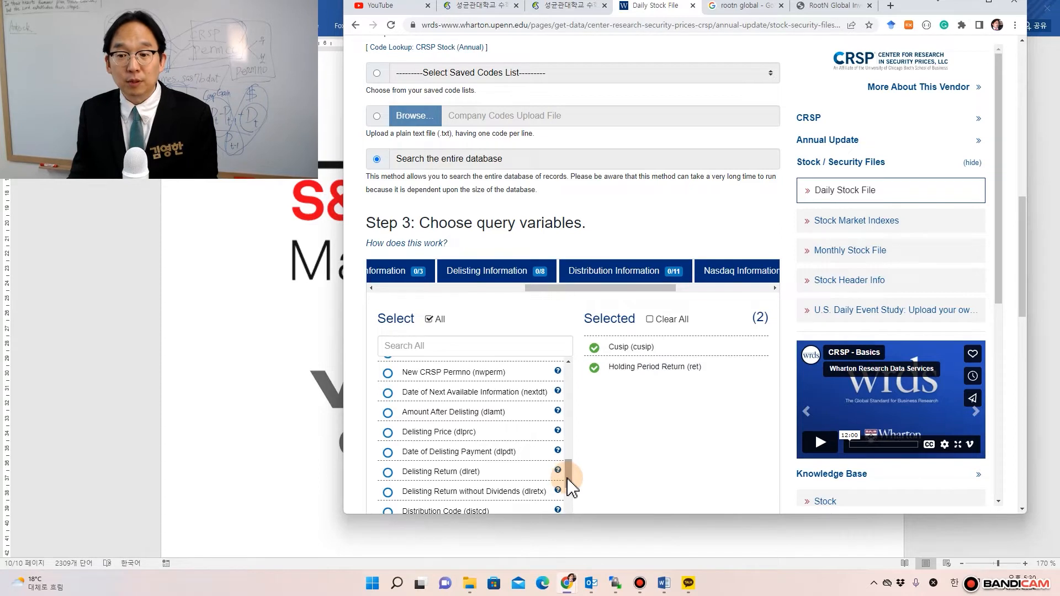
scroll(568, 486, down, 1)
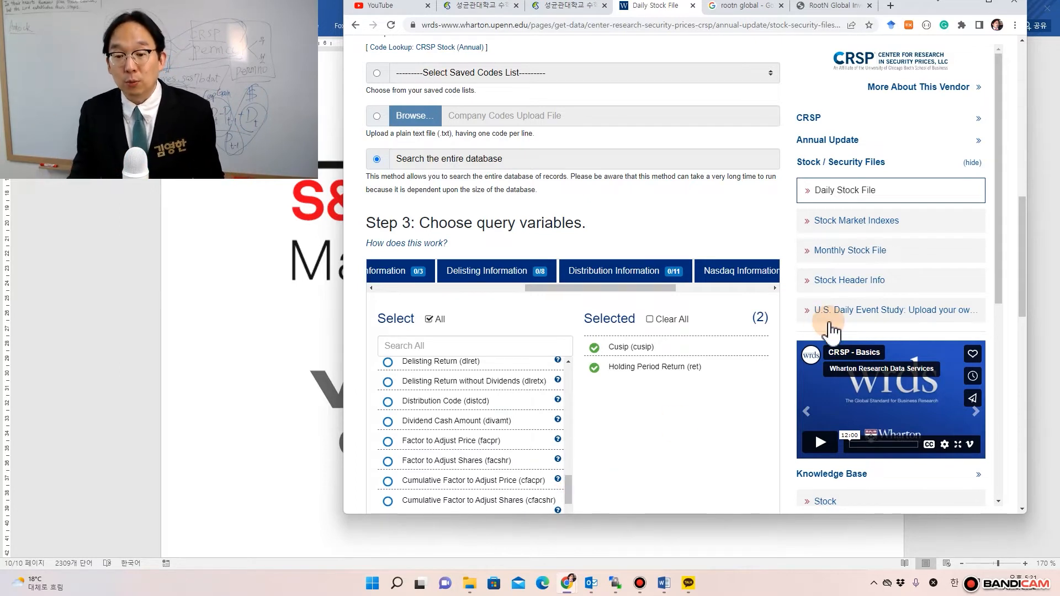
scroll(551, 421, down, 2)
scroll(544, 431, down, 1)
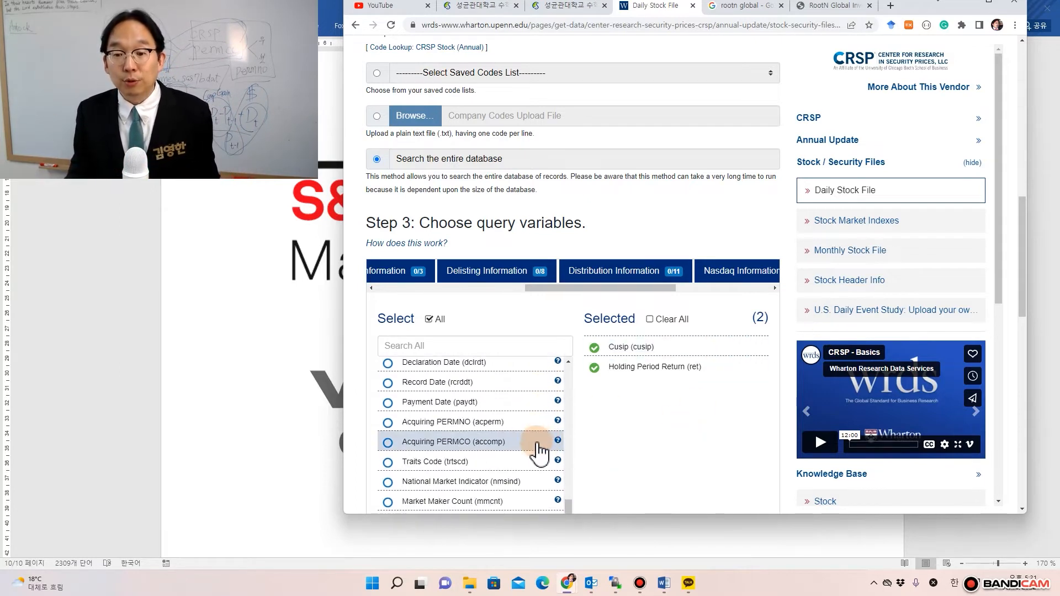
scroll(538, 450, down, 1)
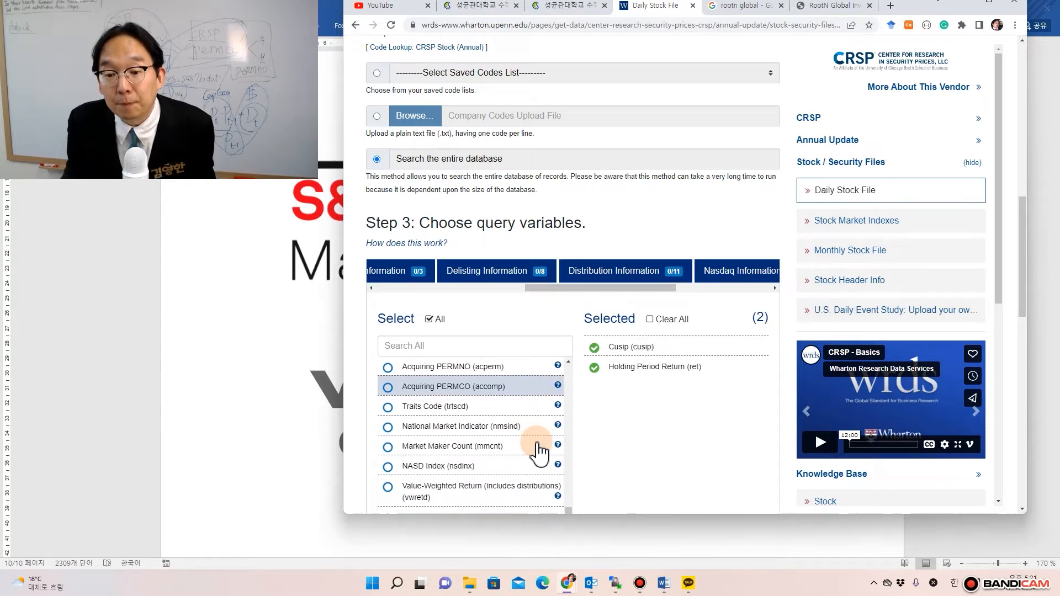
scroll(538, 450, up, 2)
scroll(539, 450, down, 2)
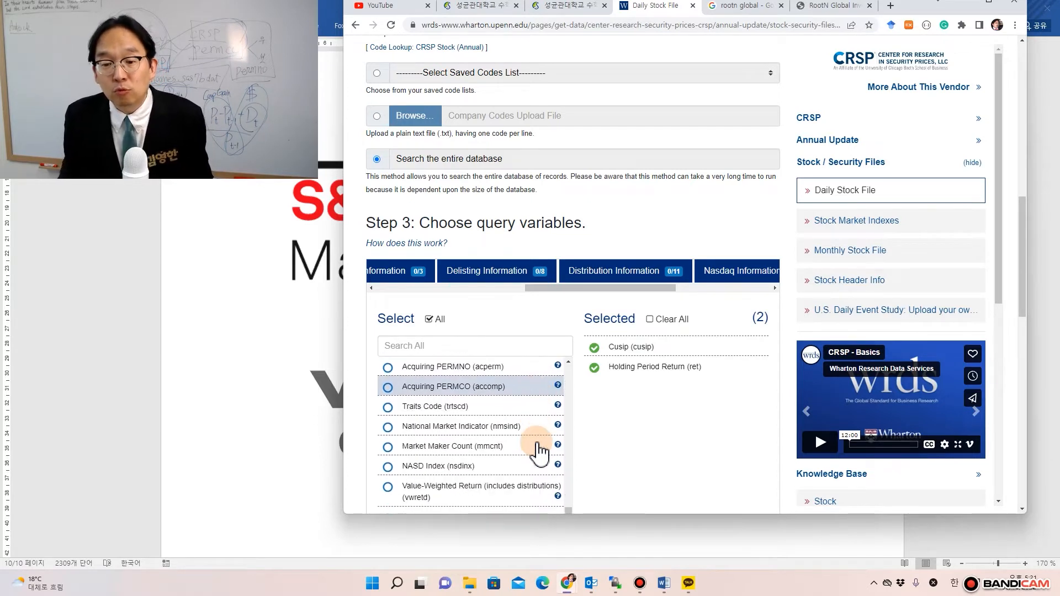
scroll(539, 450, down, 1)
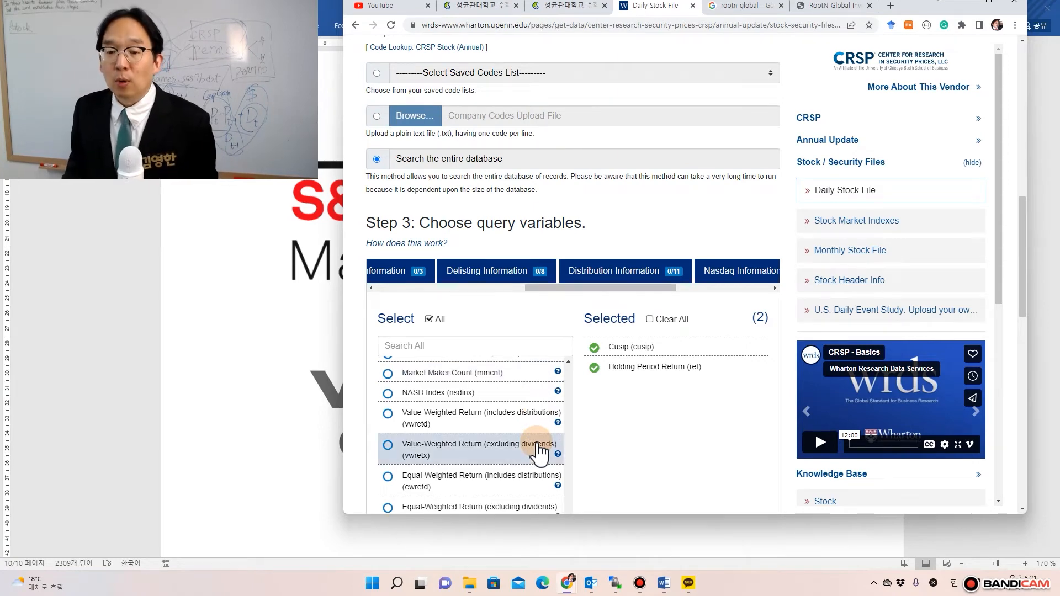
scroll(538, 450, down, 1)
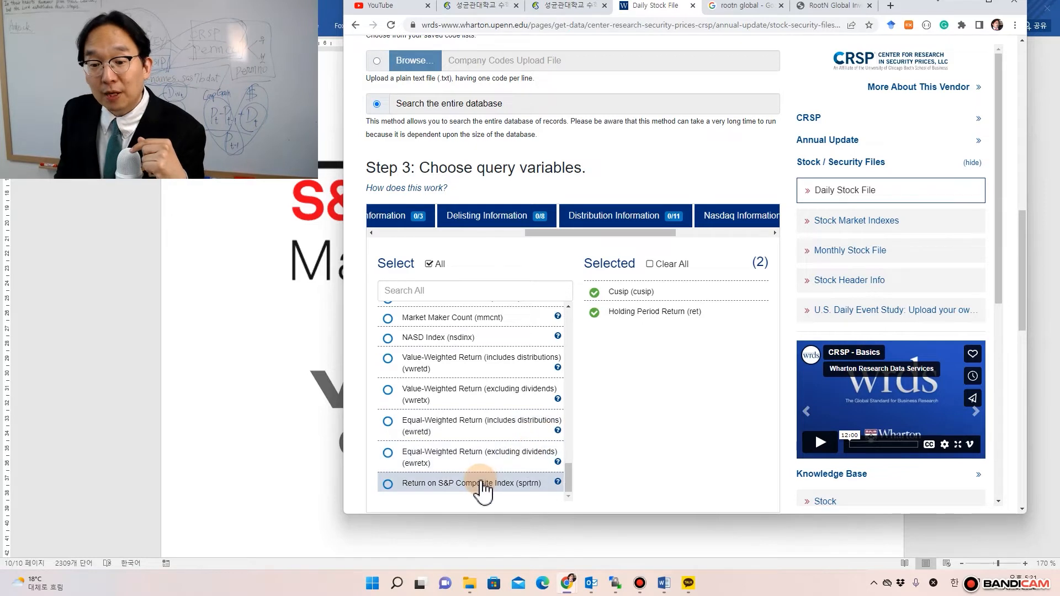
- Add sprtrn, vwretd and ewretd (S&P Composite, value- and equal-weighted returns) to the query
scroll(485, 490, down, 1)
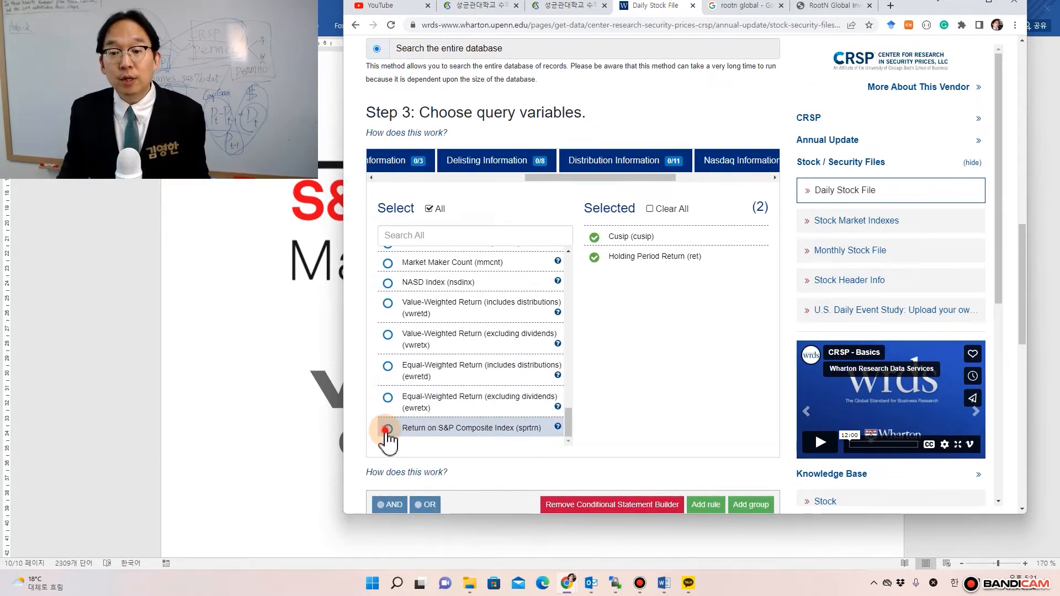
click(388, 429)
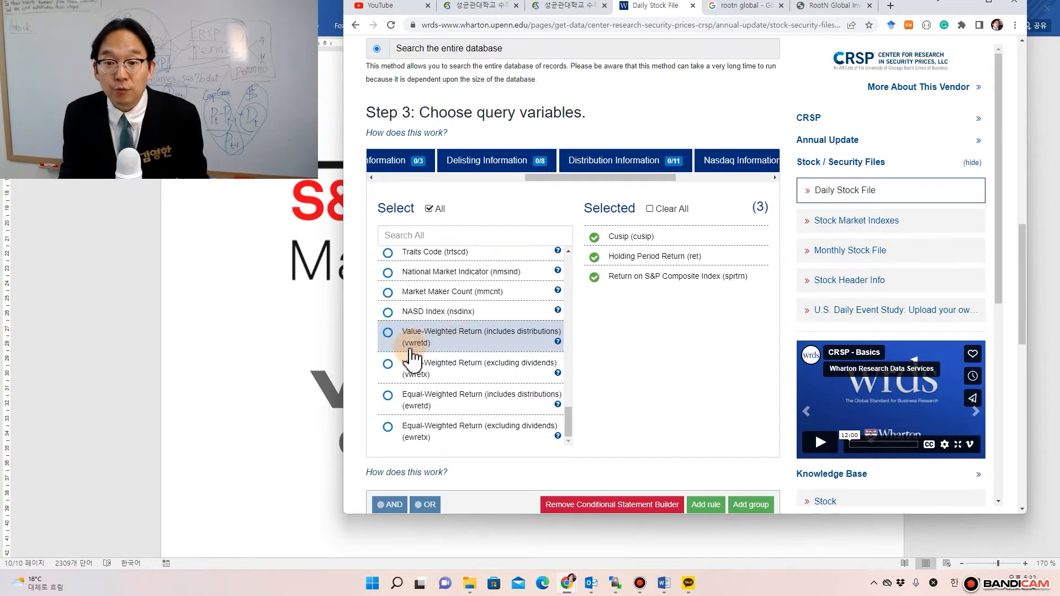
click(389, 330)
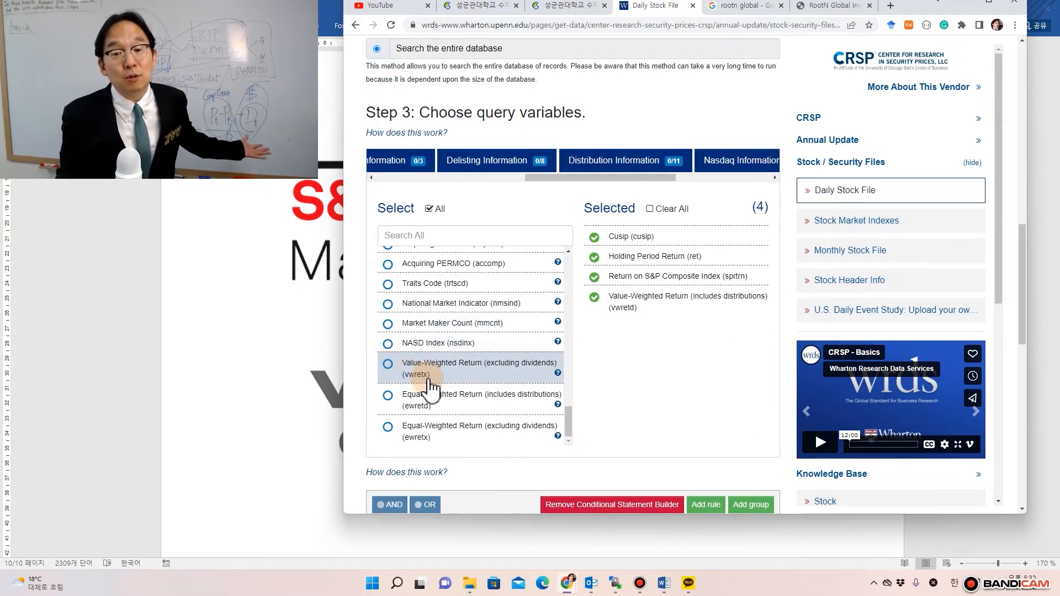
click(388, 396)
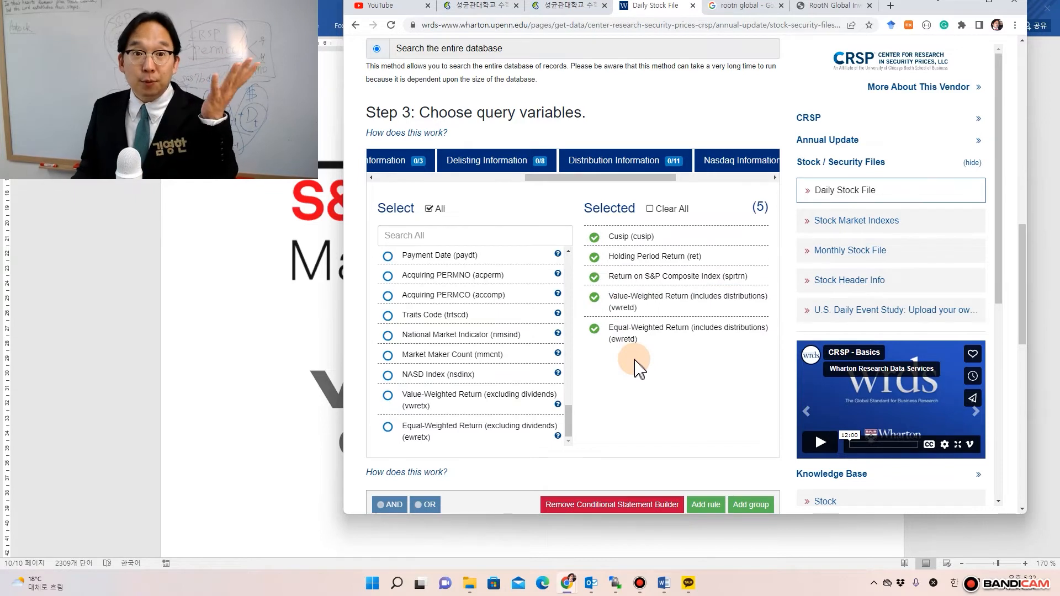
- Set the query start date to 2020-01-01 using the calendar picker
drag(569, 436, 572, 387)
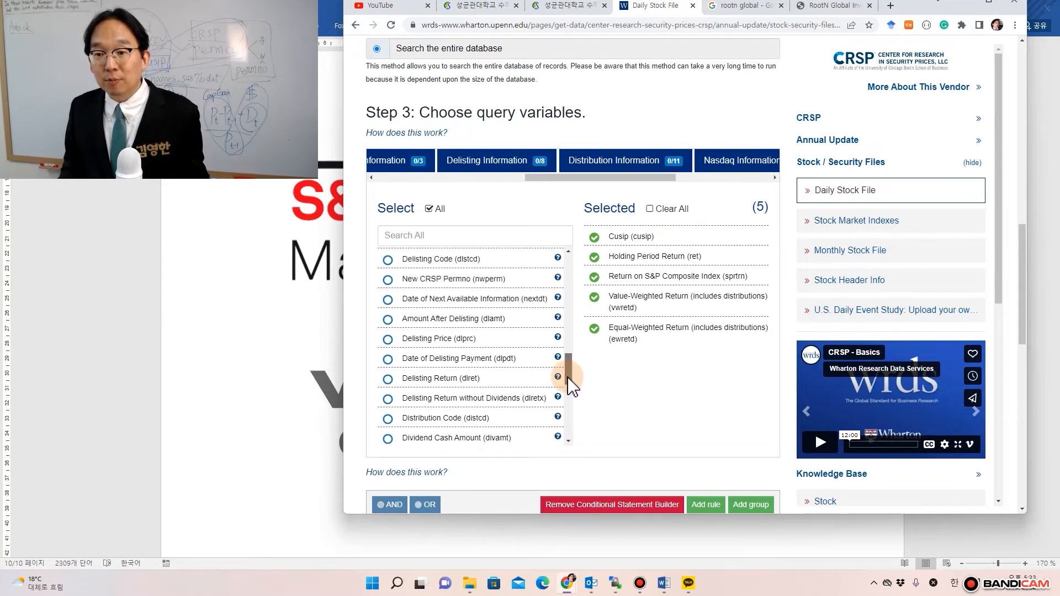
scroll(594, 412, up, 6)
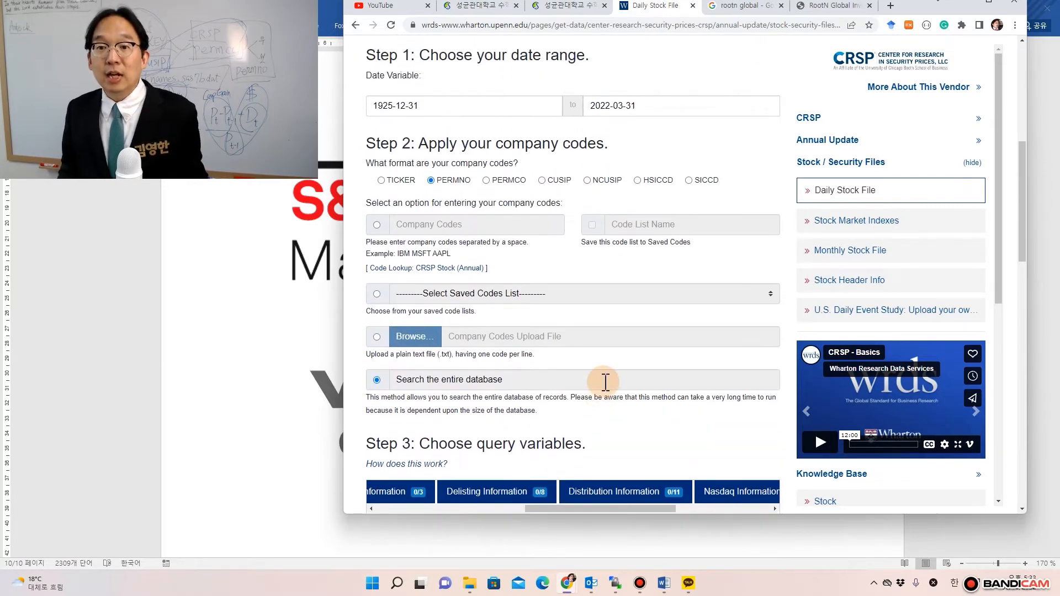
scroll(605, 382, up, 1)
click(469, 165)
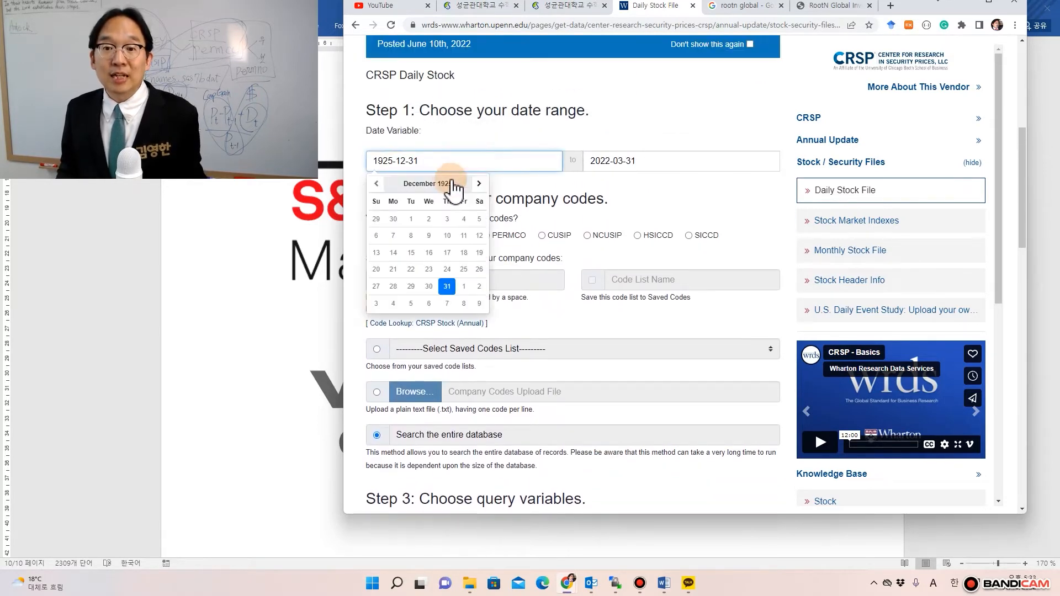
click(454, 184)
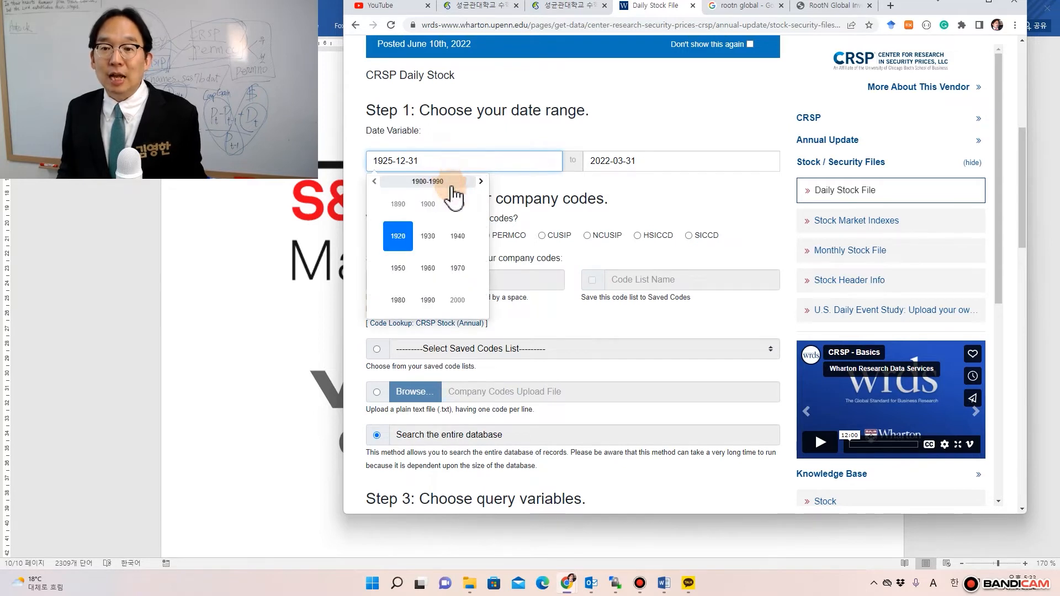
click(451, 184)
click(481, 181)
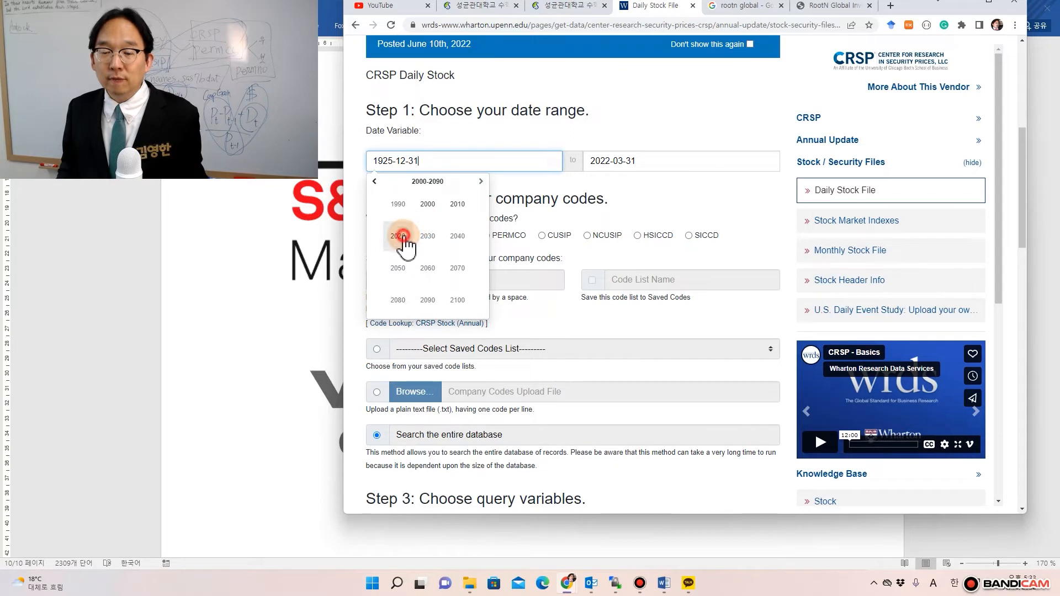
click(428, 204)
click(398, 205)
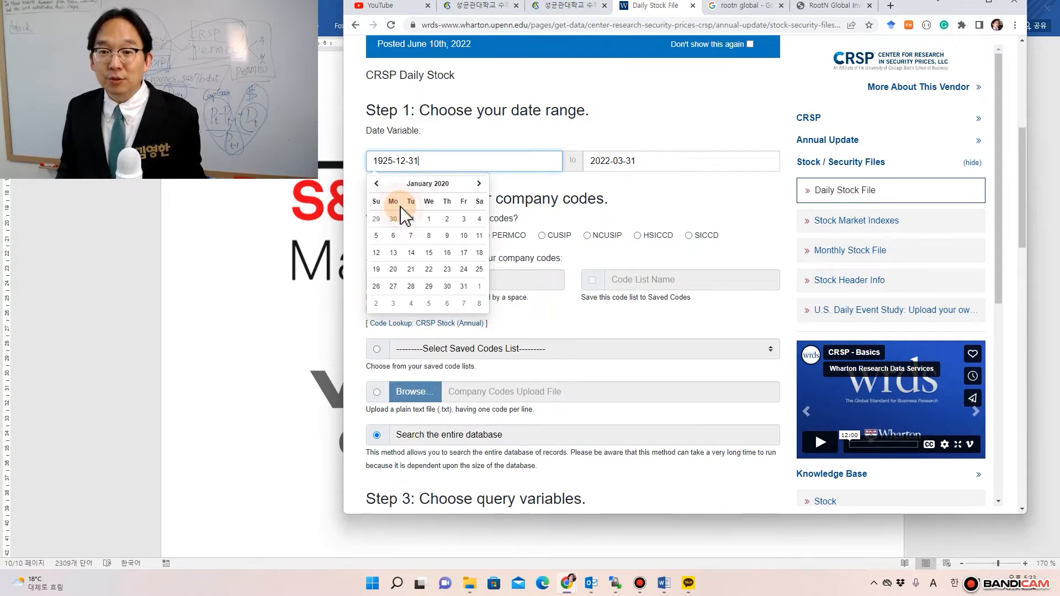
click(429, 219)
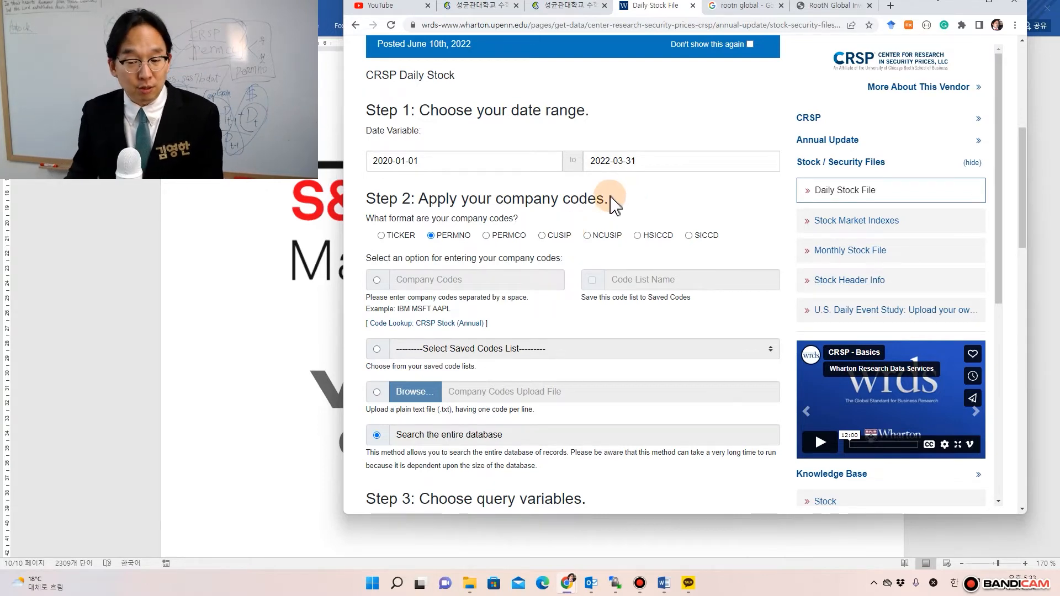
- Submit the CRSP Daily Stock query with comma-delimited (*.csv) output
scroll(612, 204, down, 15)
scroll(467, 373, down, 5)
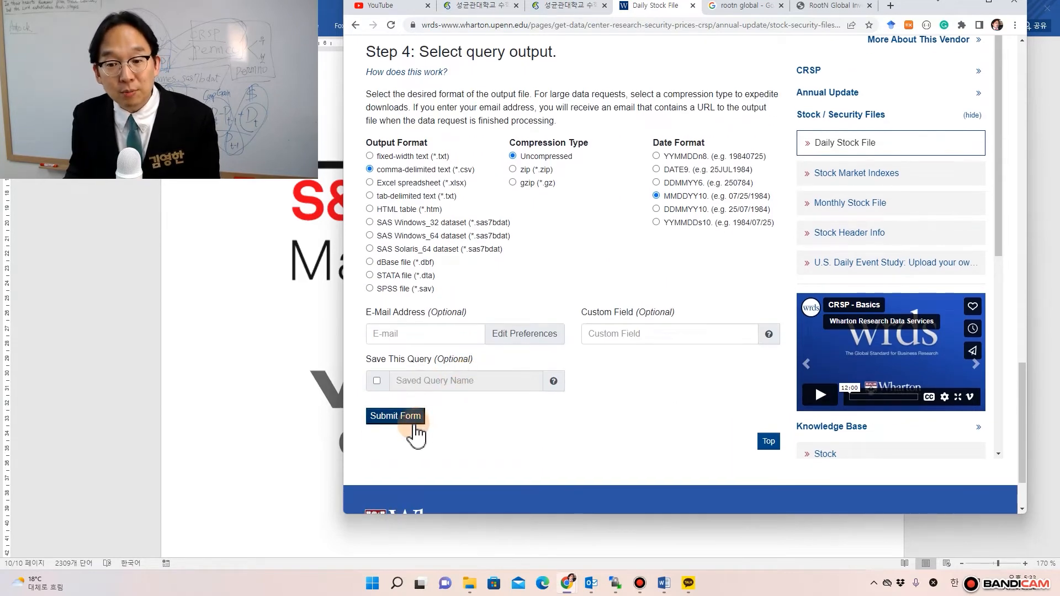
click(411, 427)
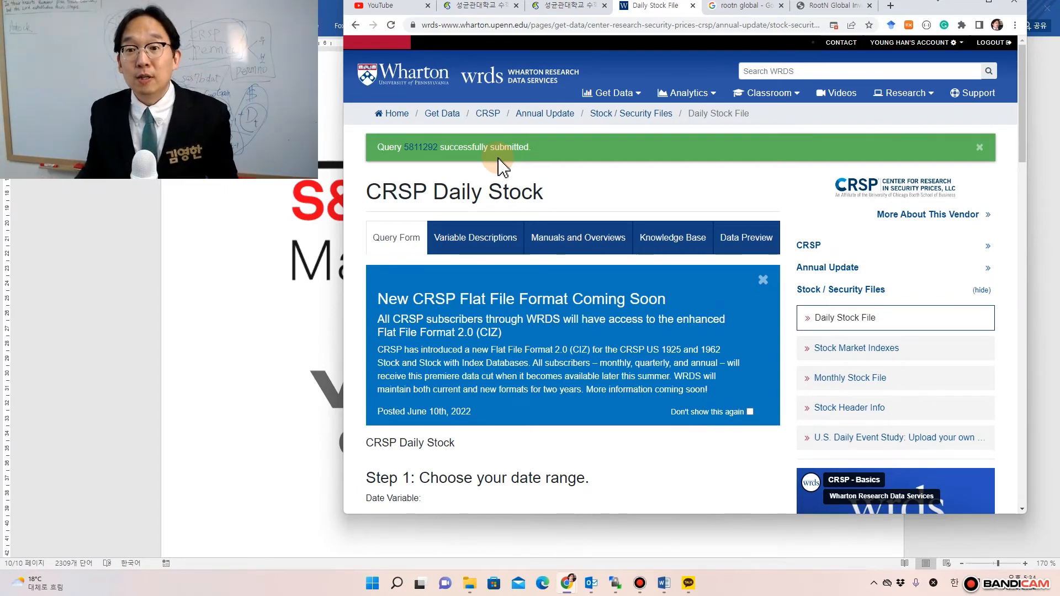
- Open the query status page in a new window, move it aside, and return to the query form
right_click(424, 148)
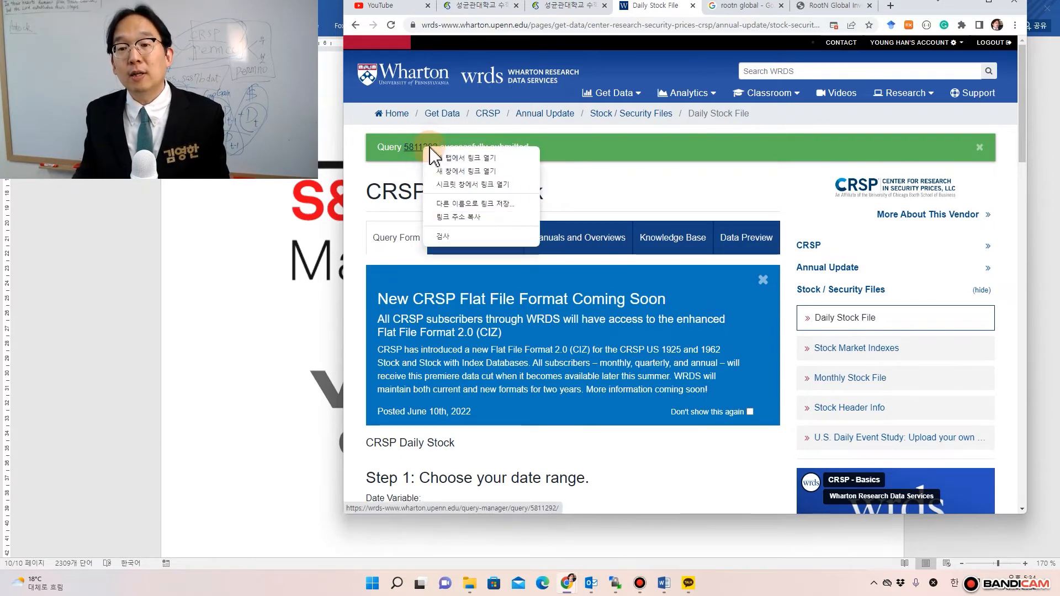
click(444, 166)
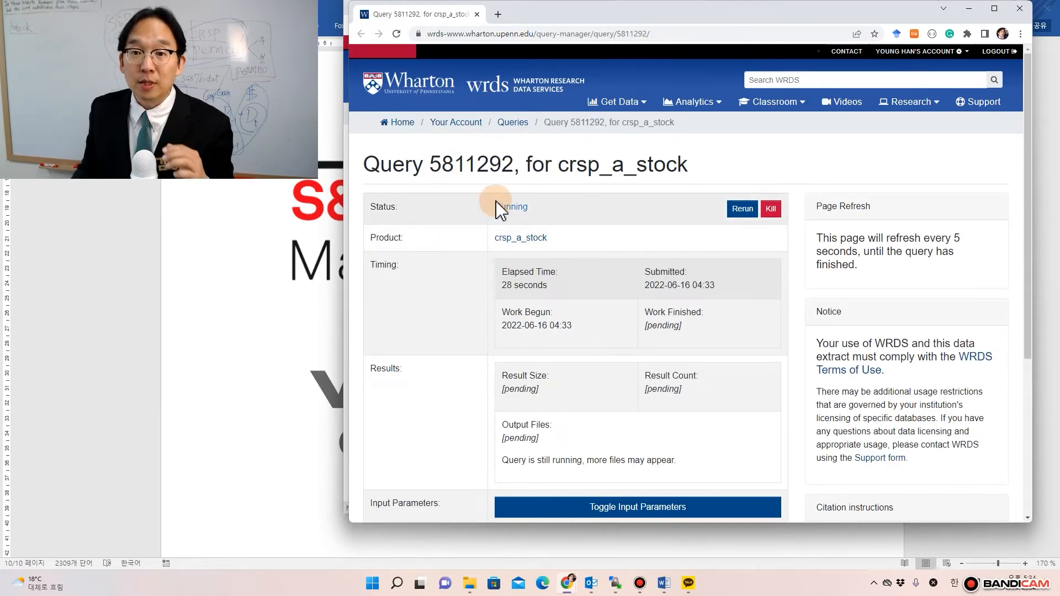
drag(512, 24, 688, 12)
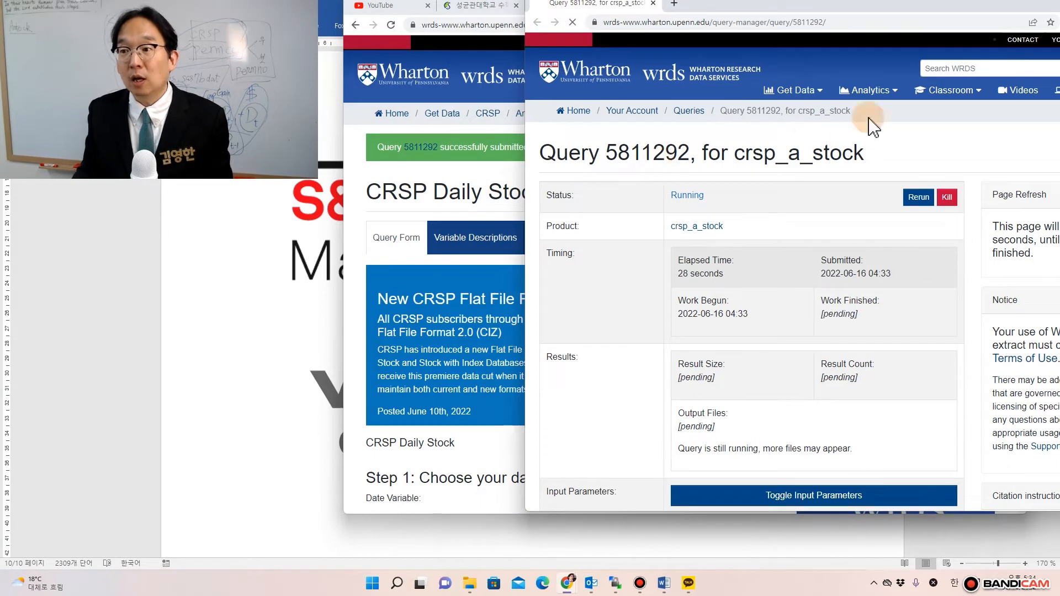
drag(826, 9, 811, 12)
drag(711, 19, 632, 35)
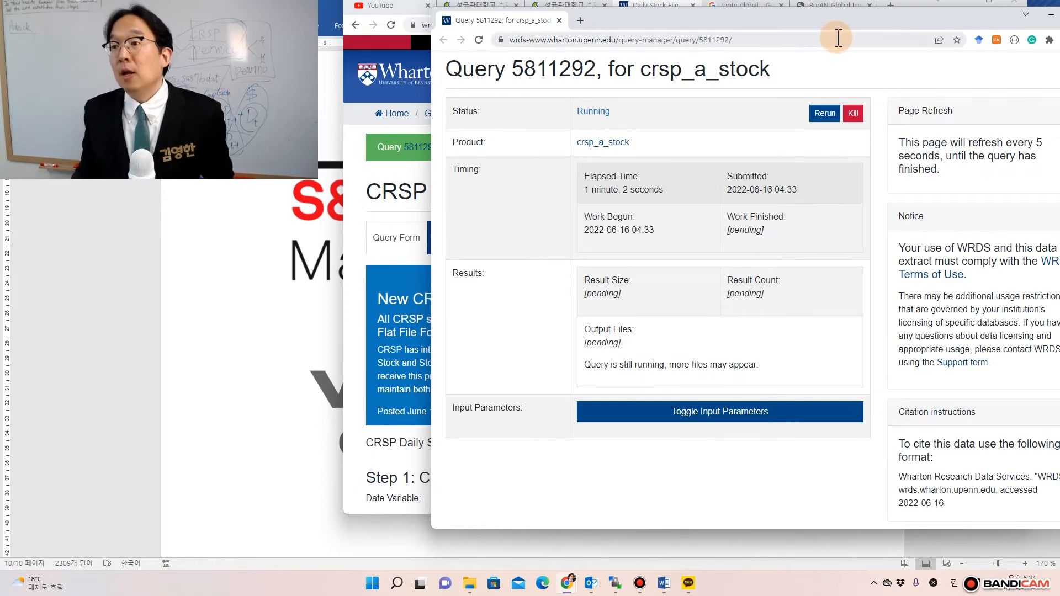
drag(796, 10, 1059, 22)
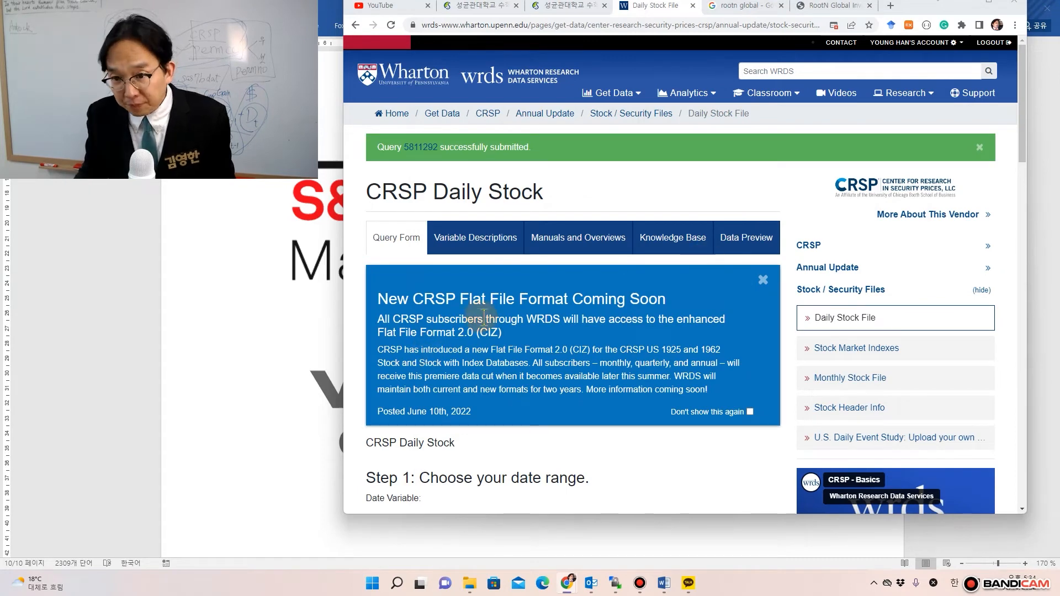
click(404, 242)
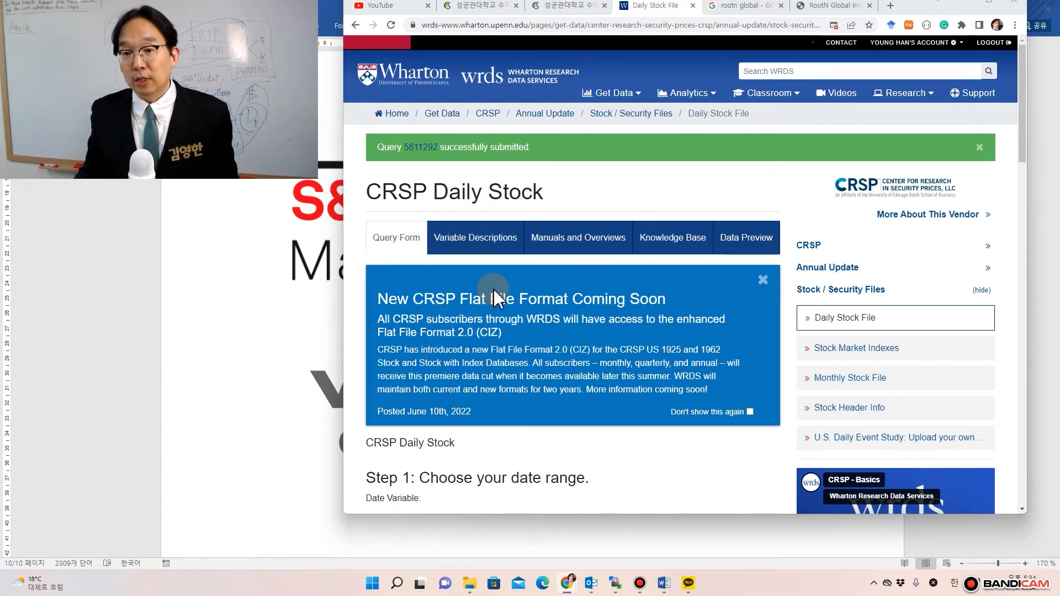
- Browse the Get Data vendor list and open Compustat - Capital IQ
scroll(497, 297, down, 5)
scroll(494, 290, down, 5)
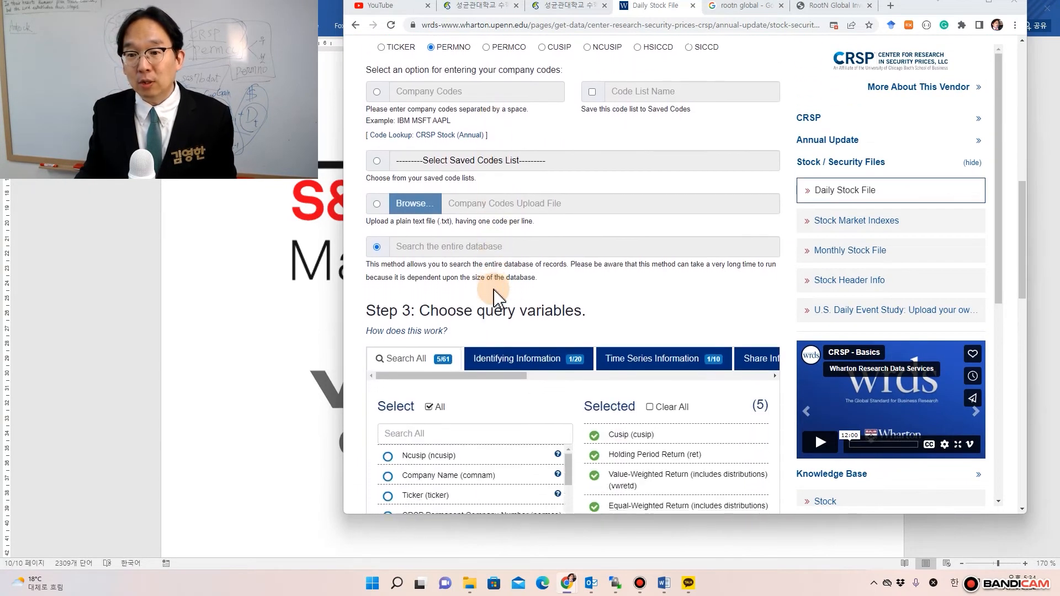
scroll(494, 290, up, 2)
scroll(493, 289, up, 8)
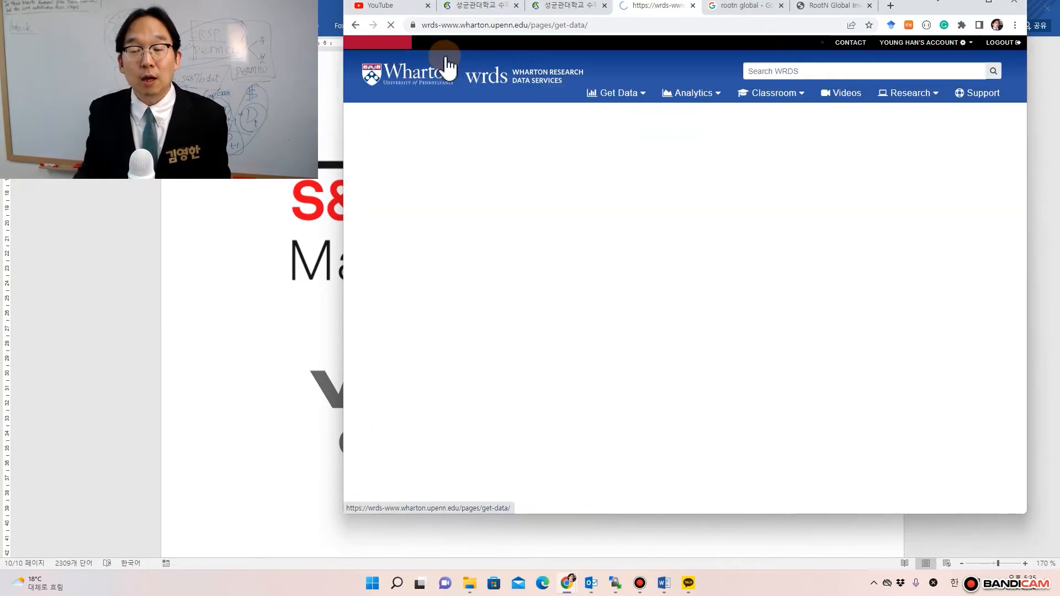
scroll(563, 386, down, 2)
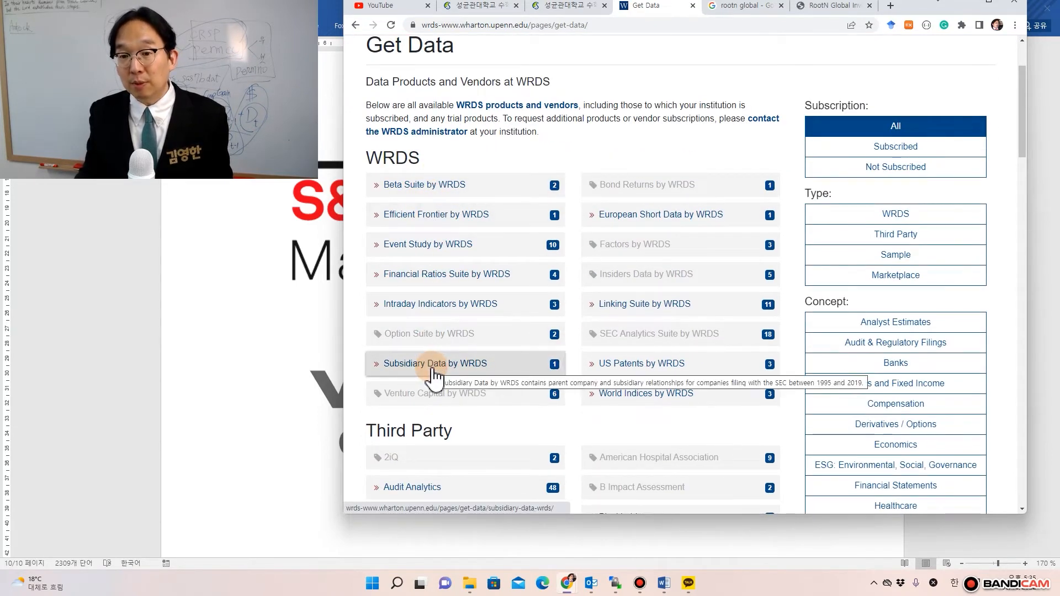
scroll(419, 300, down, 4)
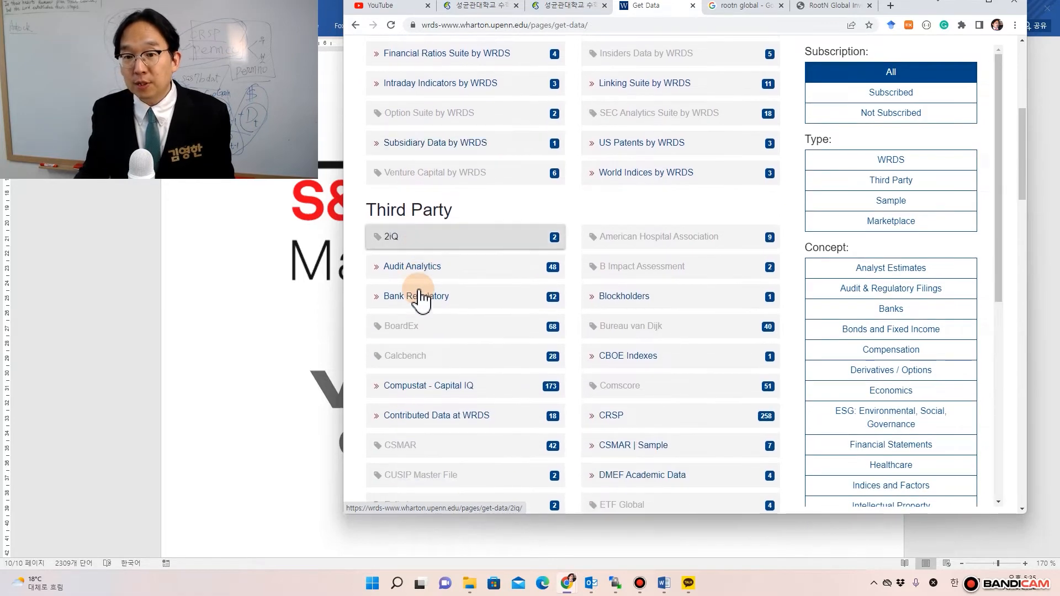
scroll(421, 300, up, 1)
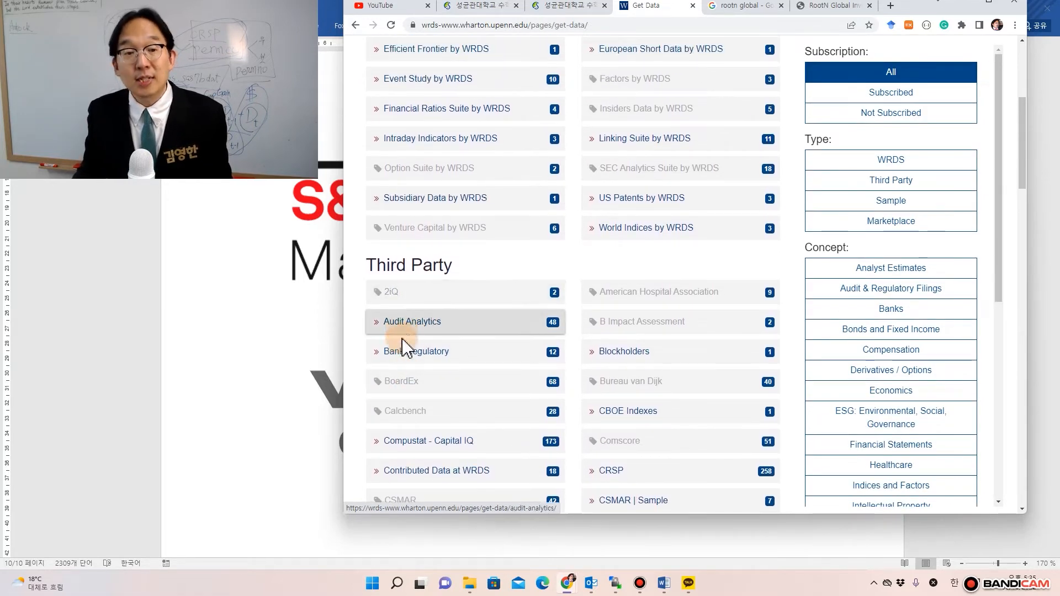
scroll(411, 348, up, 2)
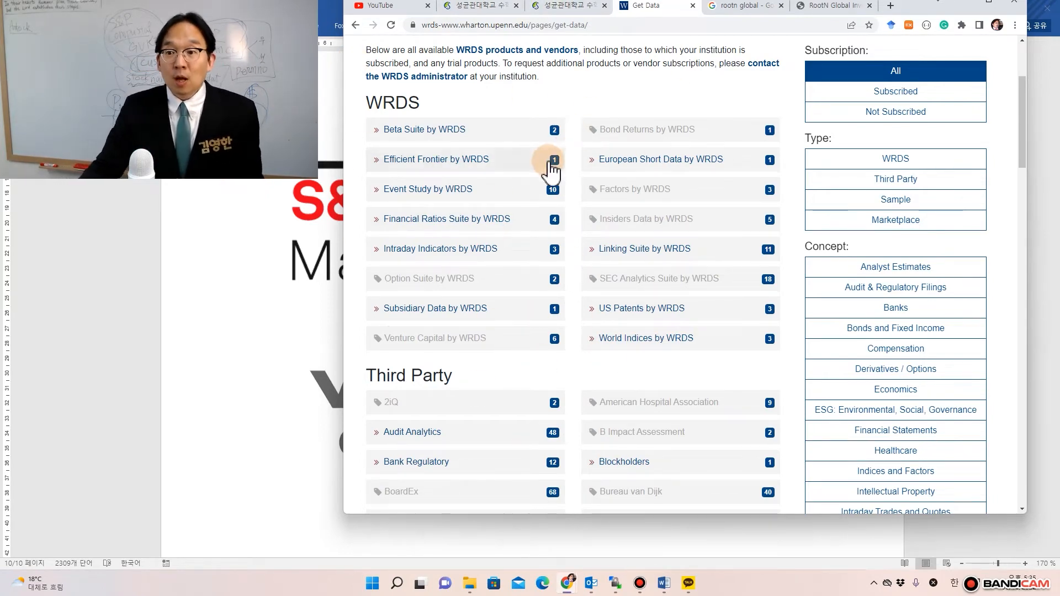
scroll(539, 277, down, 1)
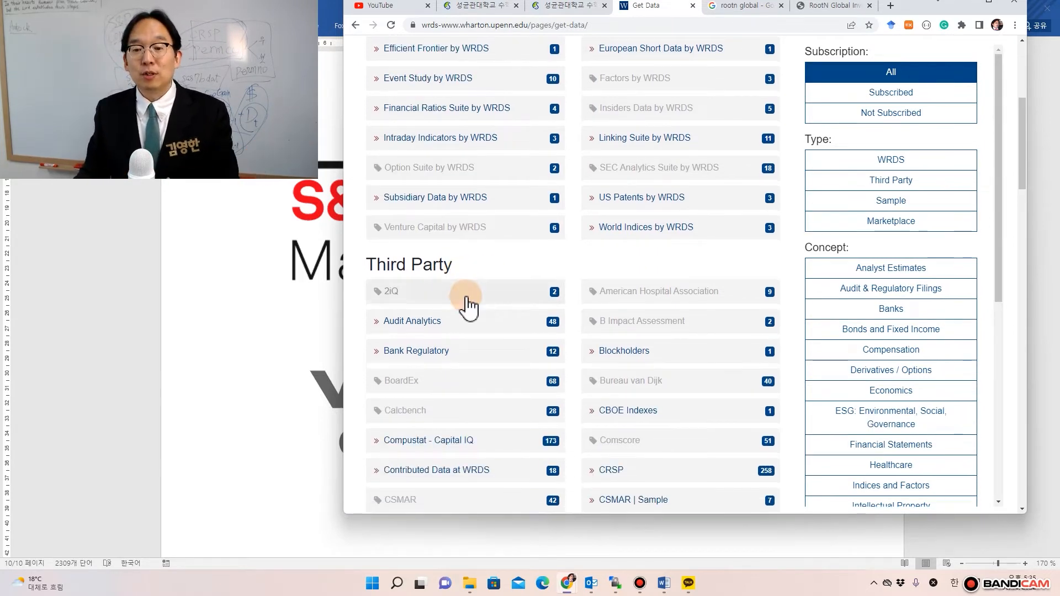
scroll(466, 305, down, 2)
scroll(467, 300, down, 2)
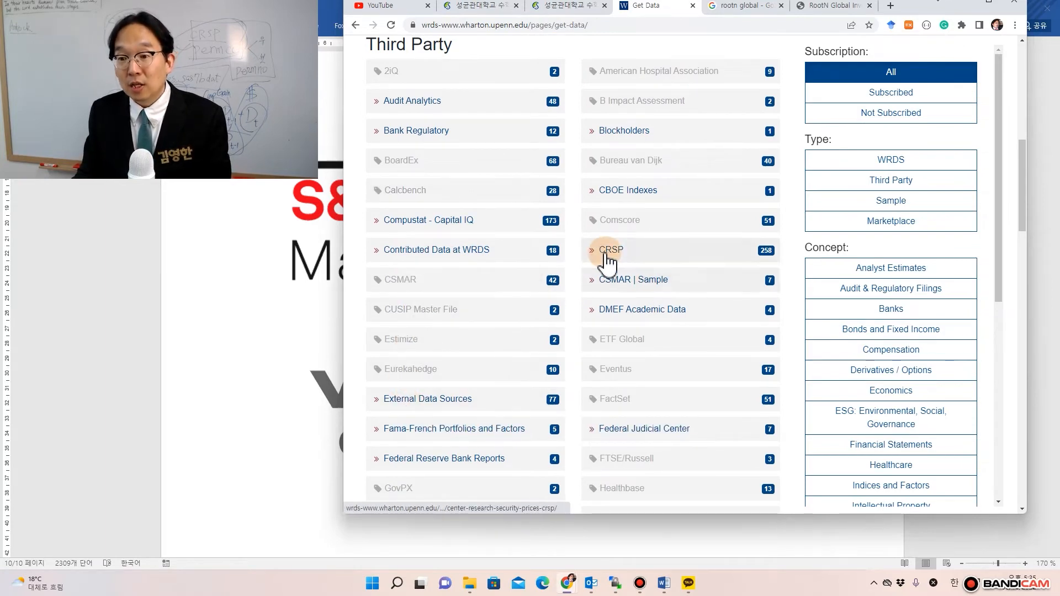
mouse_move(607, 259)
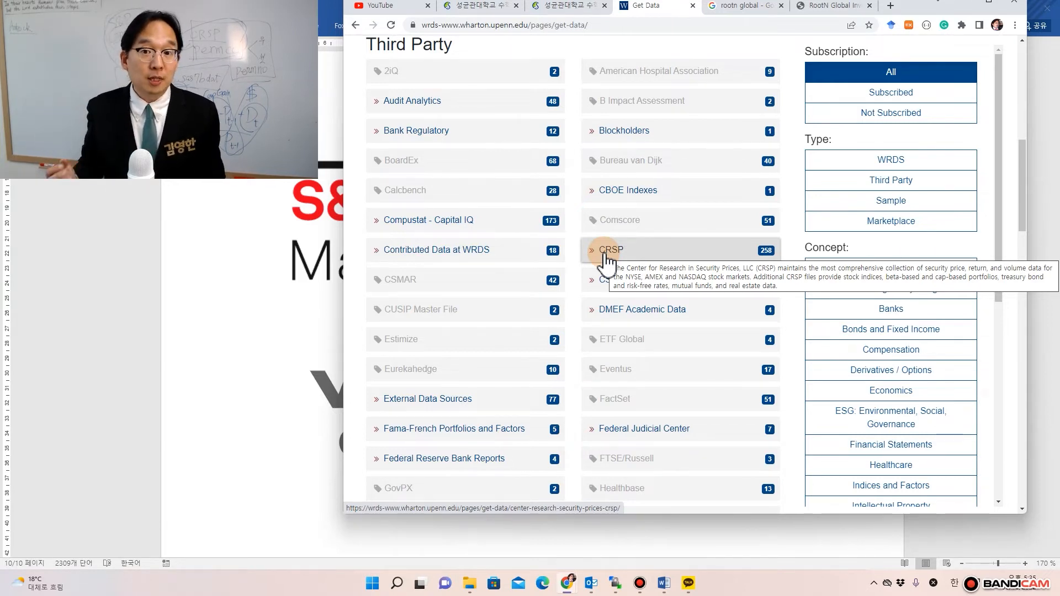
click(411, 229)
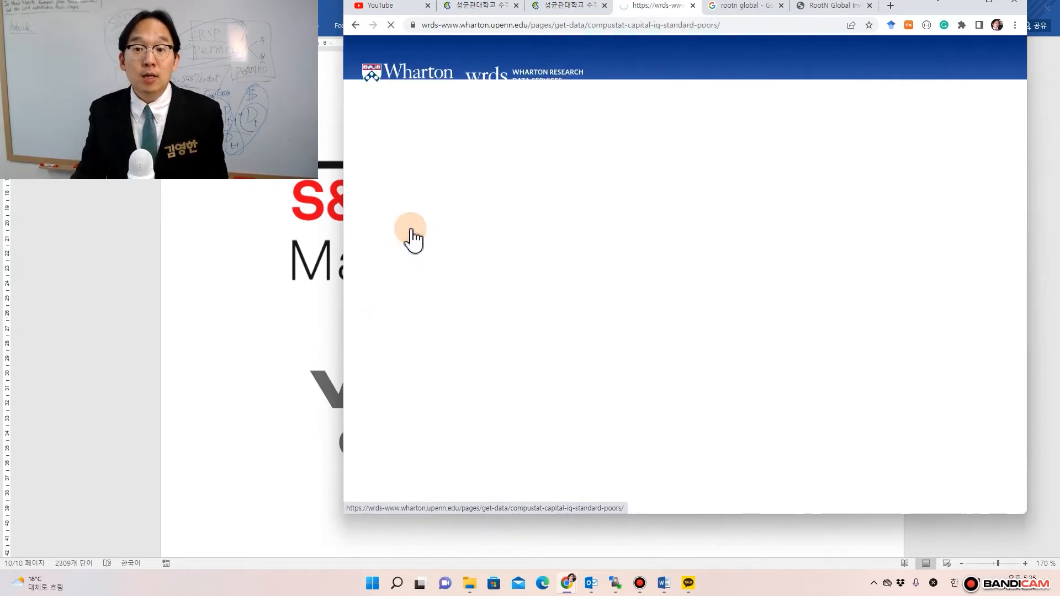
- Open the Compustat North America products page from the Capital IQ vendor page
scroll(450, 306, down, 5)
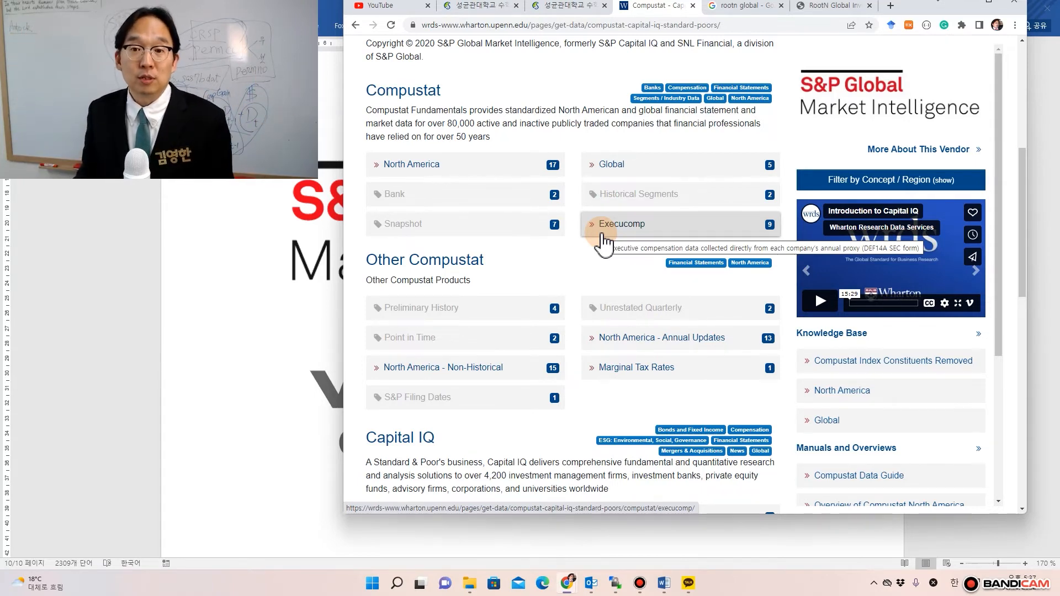
click(427, 178)
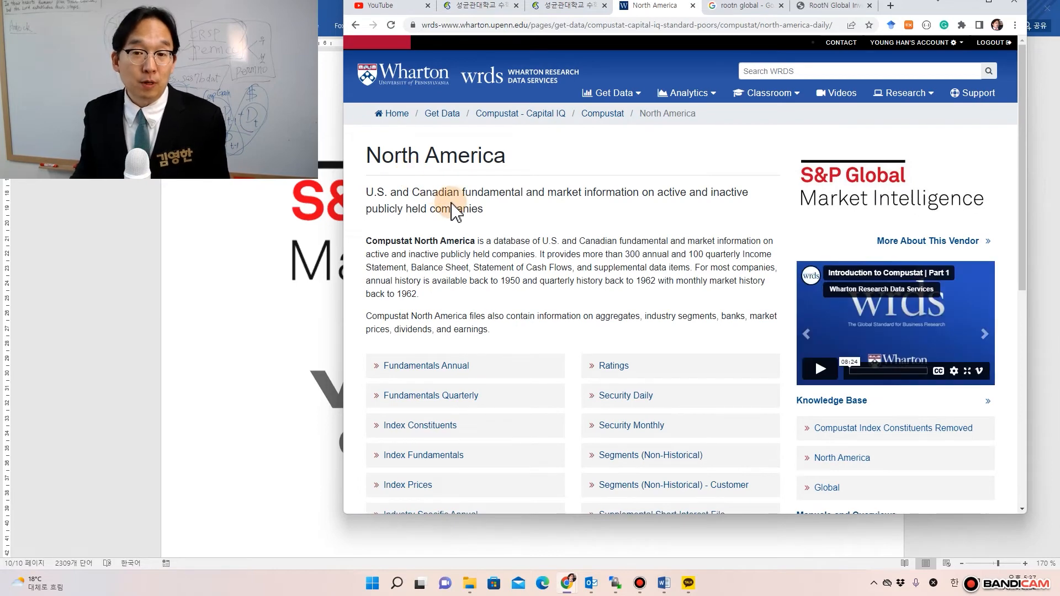
- Open the Fundamentals Annual dataset from the North America list
scroll(451, 210, down, 4)
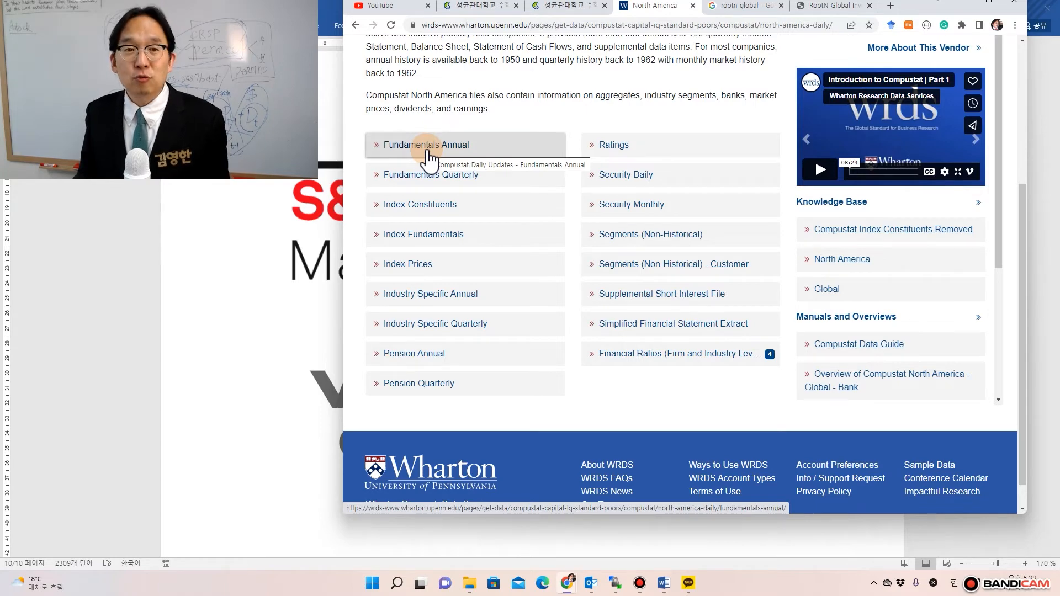
click(429, 160)
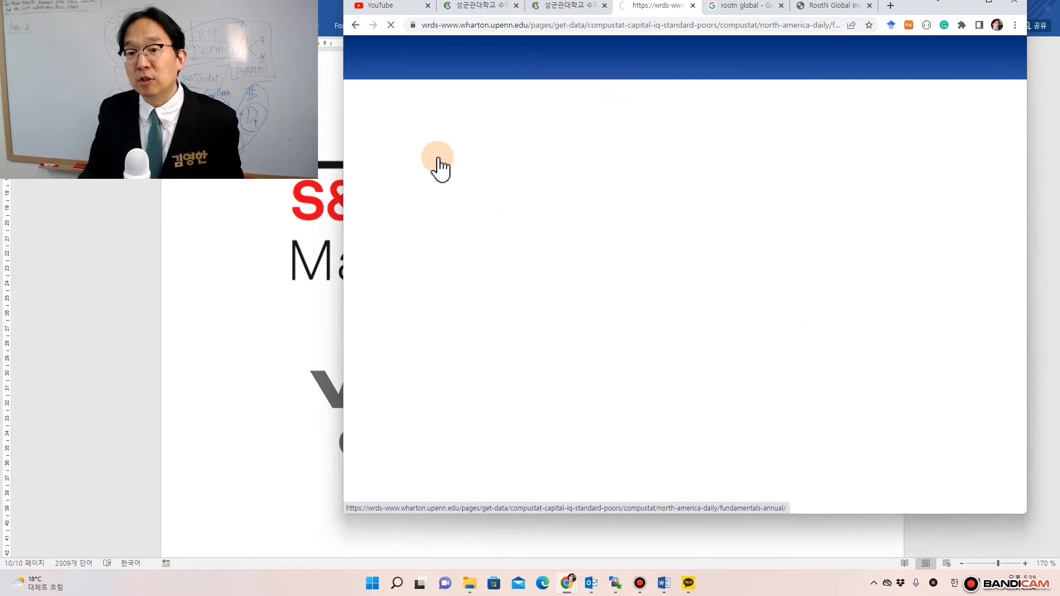
- Set the date range to 2022-03, use GVKEY company codes, and search the entire database
scroll(459, 432, down, 4)
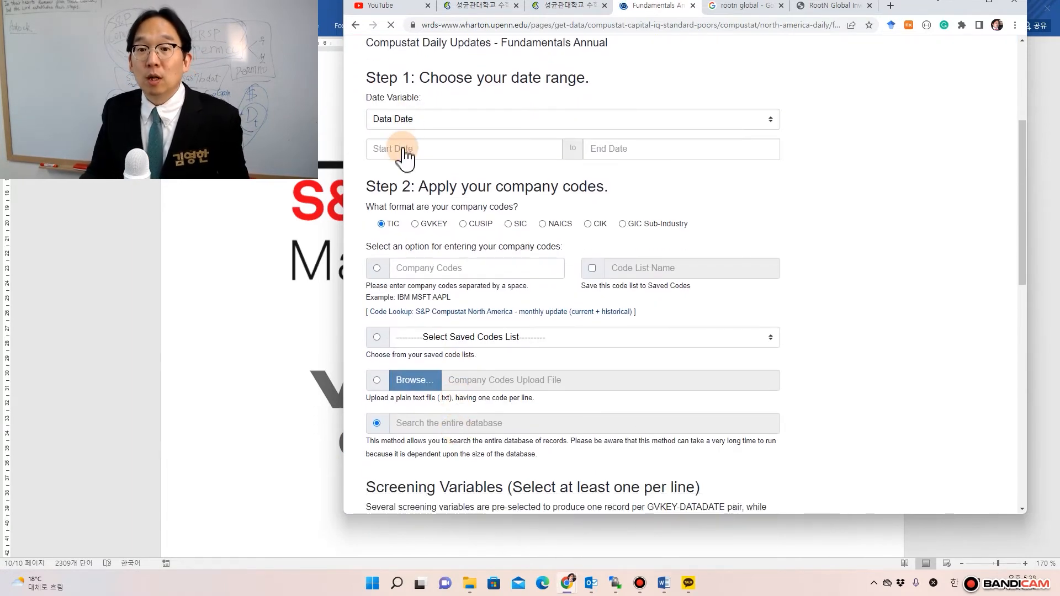
click(497, 154)
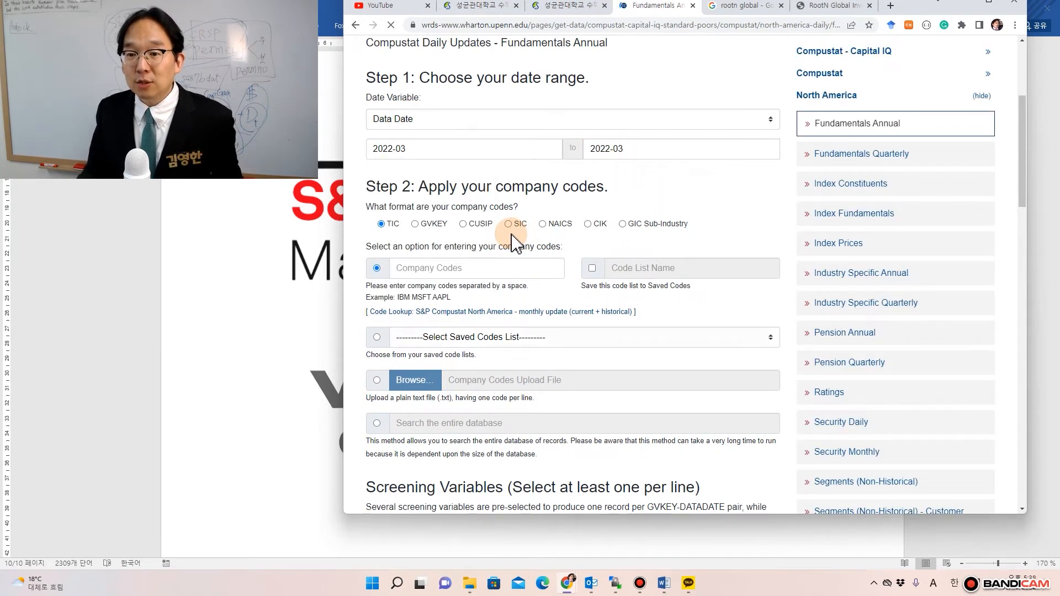
click(414, 223)
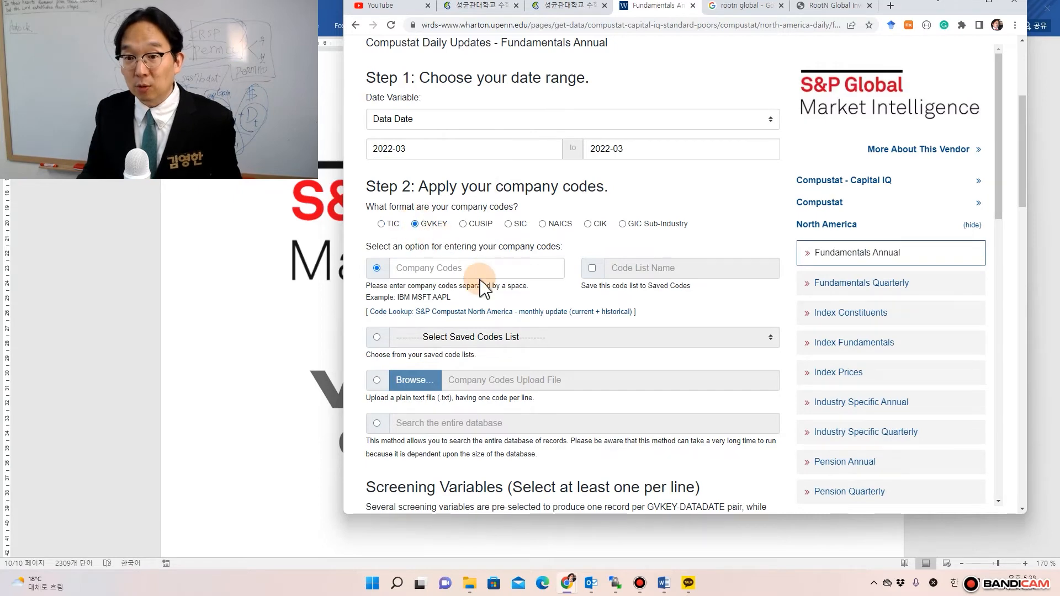
scroll(482, 287, down, 4)
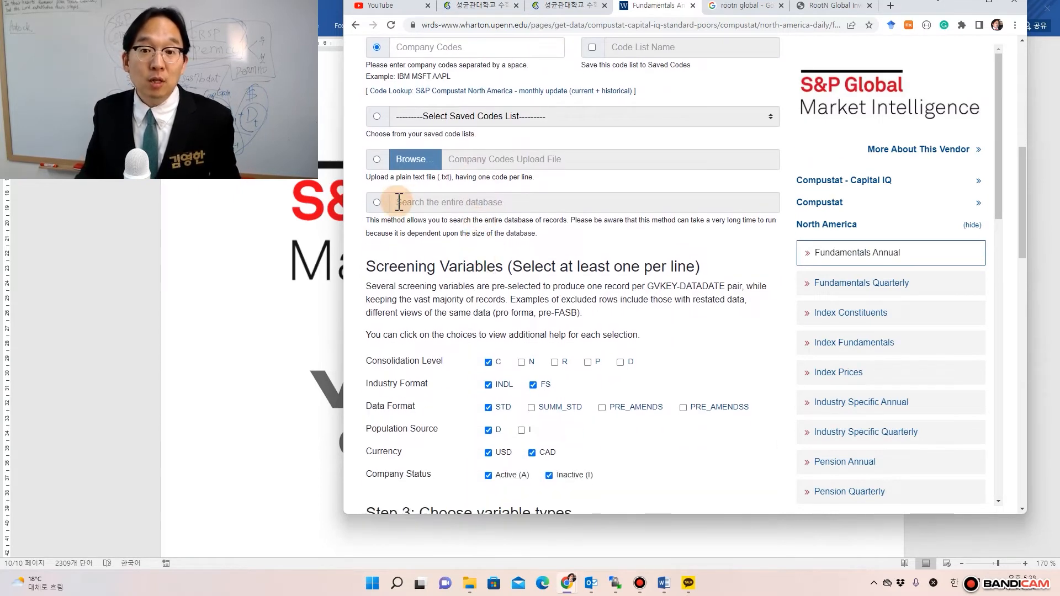
click(376, 202)
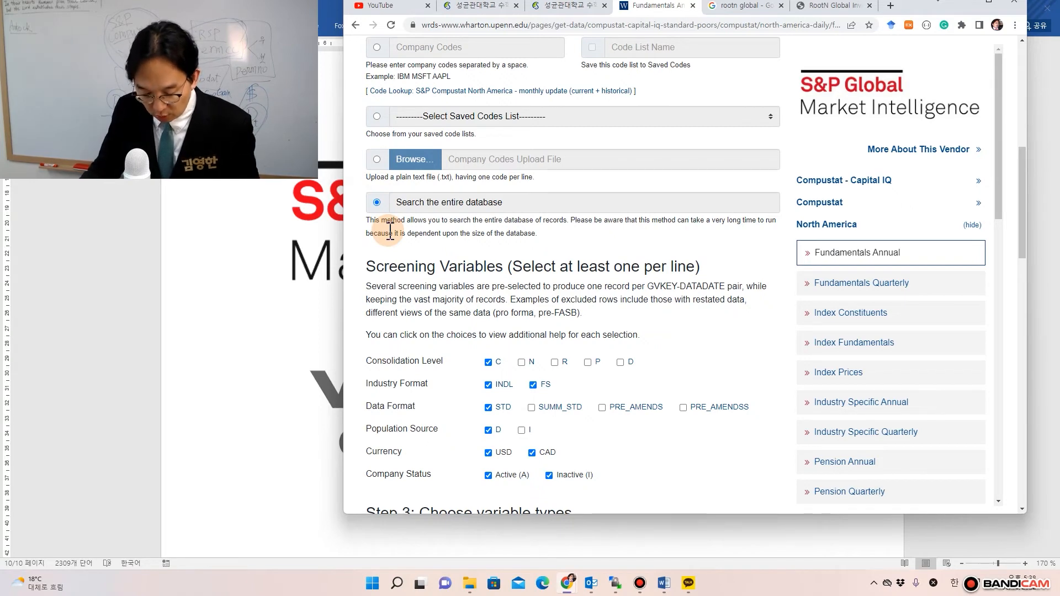
scroll(390, 232, down, 3)
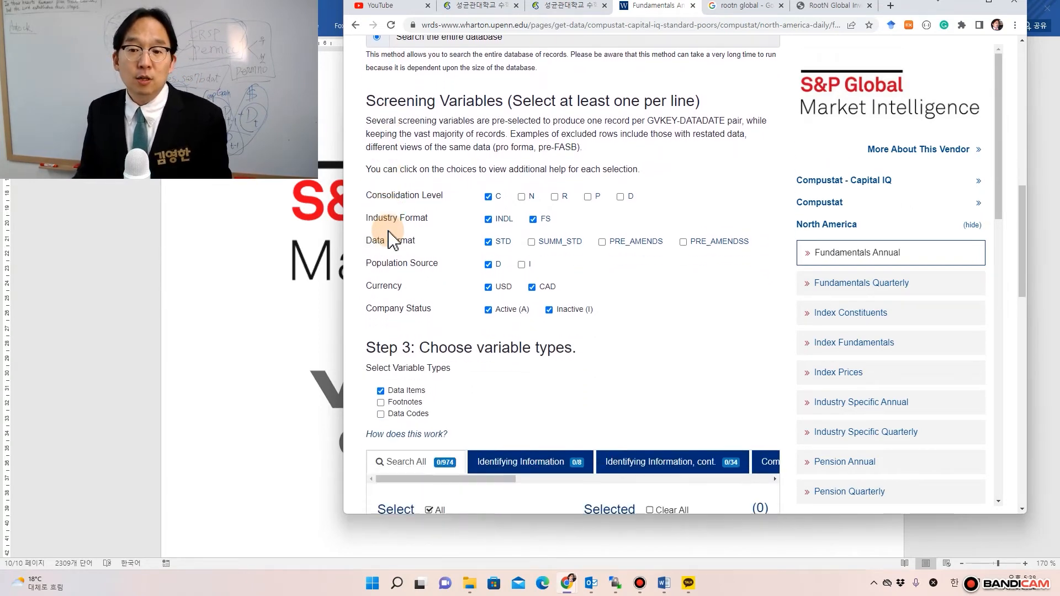
- Add GVKEY and Fiscal Year-End (FYR) to the selected variables
scroll(389, 233, down, 6)
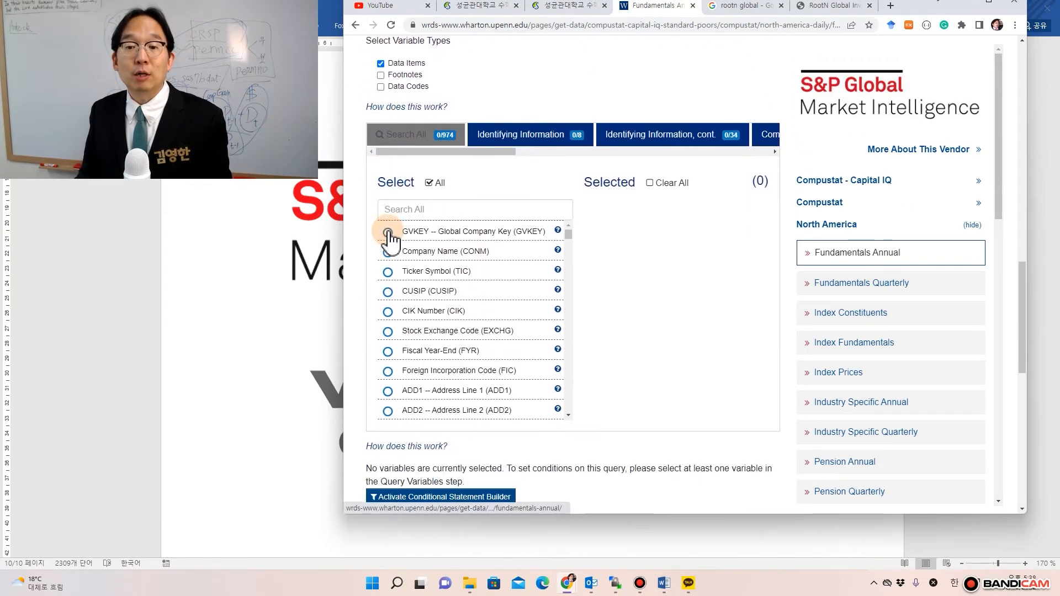
click(391, 236)
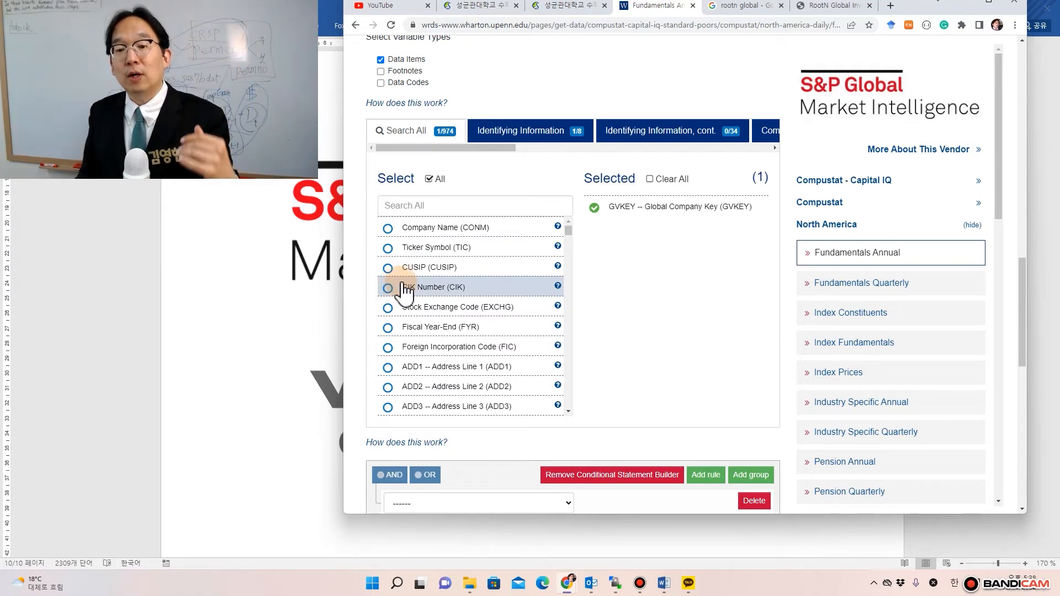
scroll(405, 291, down, 1)
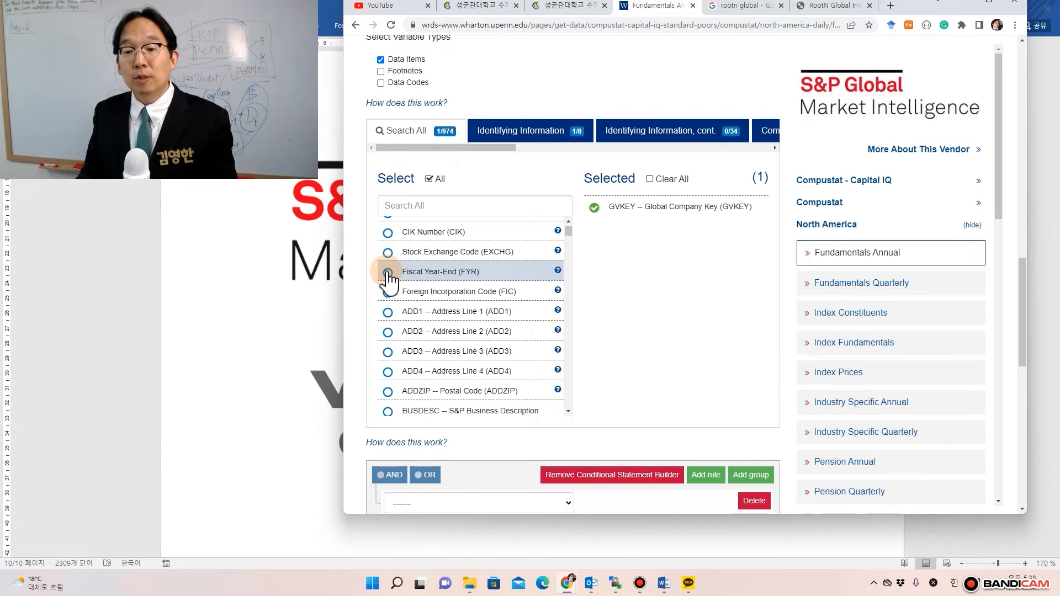
click(387, 272)
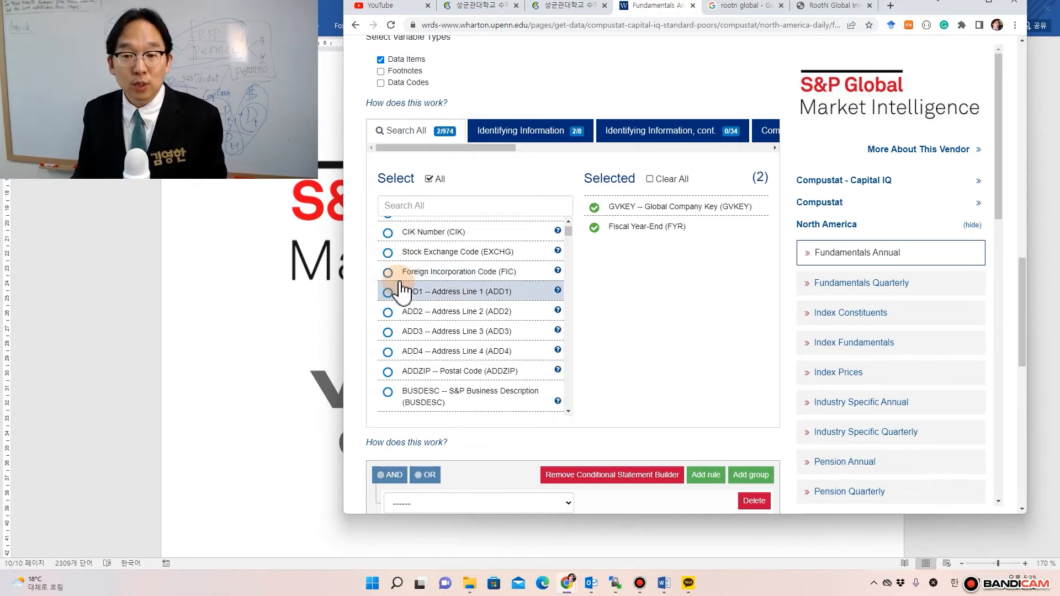
- Search the variable list for 'rev' and add REVT (Revenue - Total)
scroll(403, 289, down, 1)
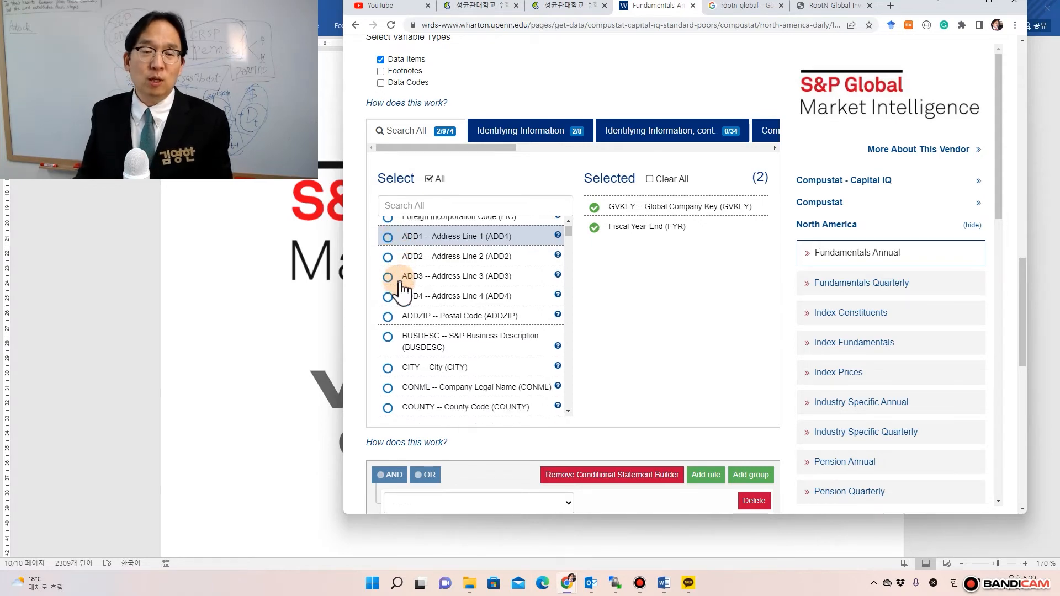
scroll(403, 290, down, 1)
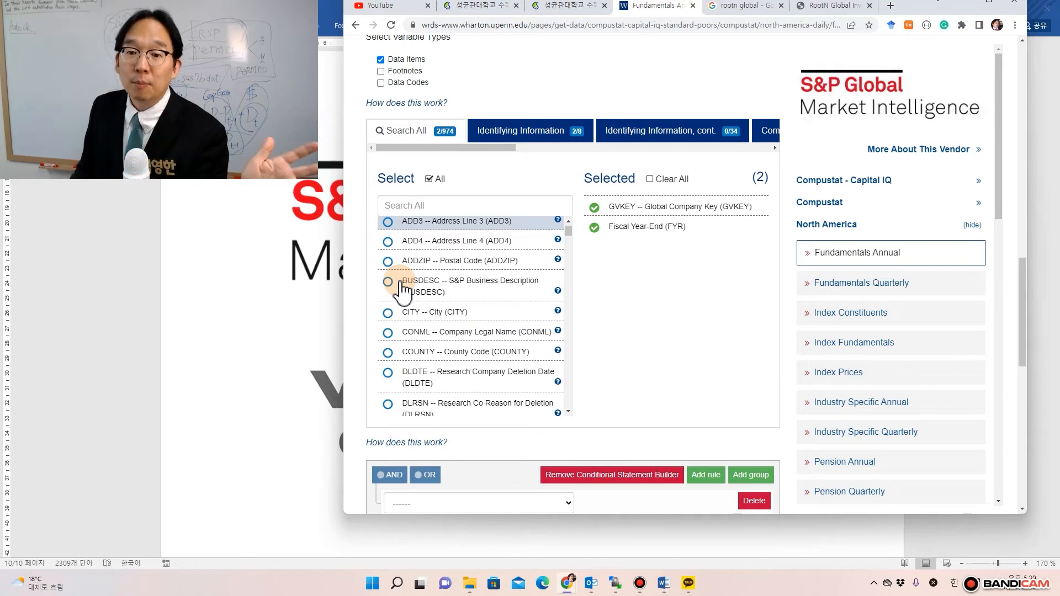
scroll(401, 290, down, 2)
scroll(401, 290, up, 1)
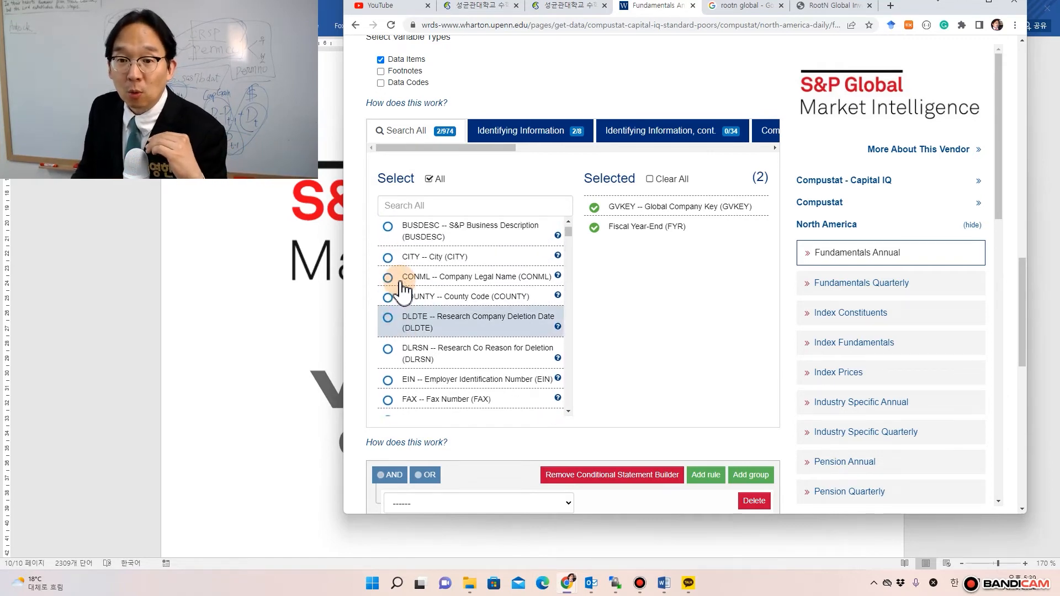
scroll(406, 290, up, 1)
scroll(408, 298, down, 3)
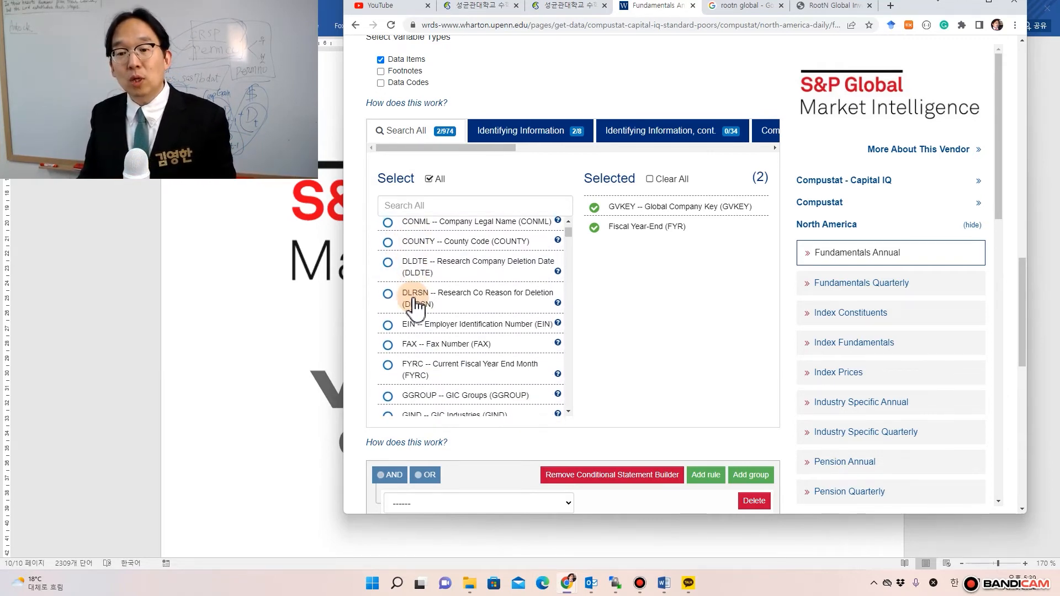
scroll(415, 308, down, 1)
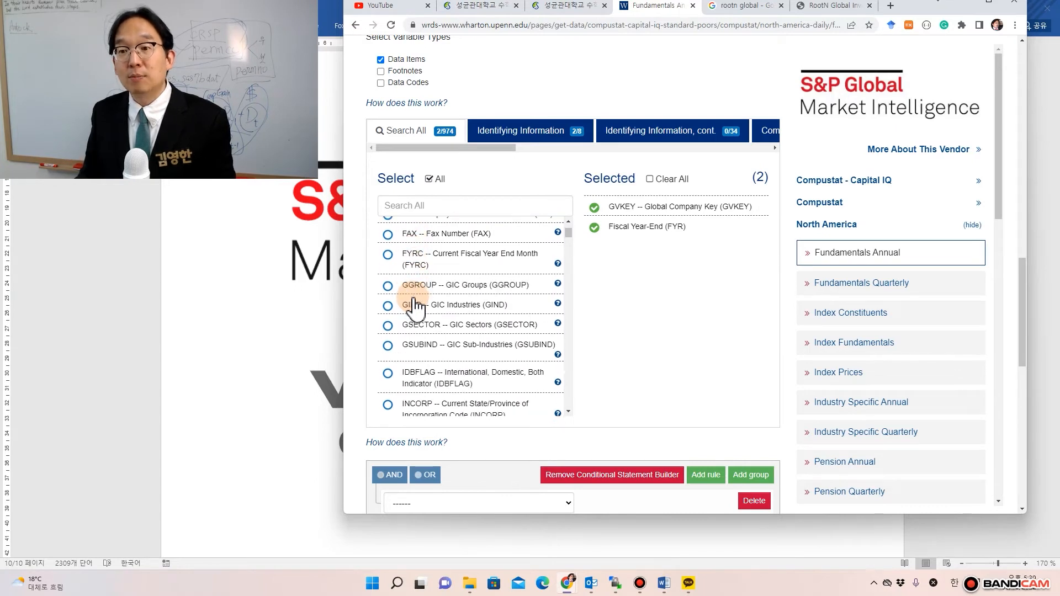
scroll(415, 307, down, 2)
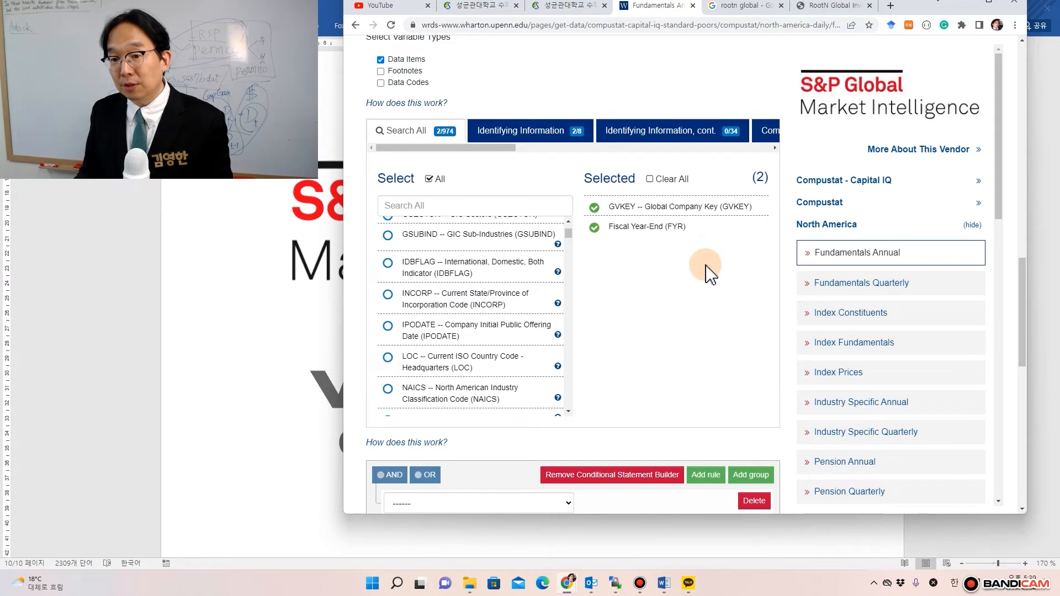
scroll(474, 326, down, 2)
click(436, 205)
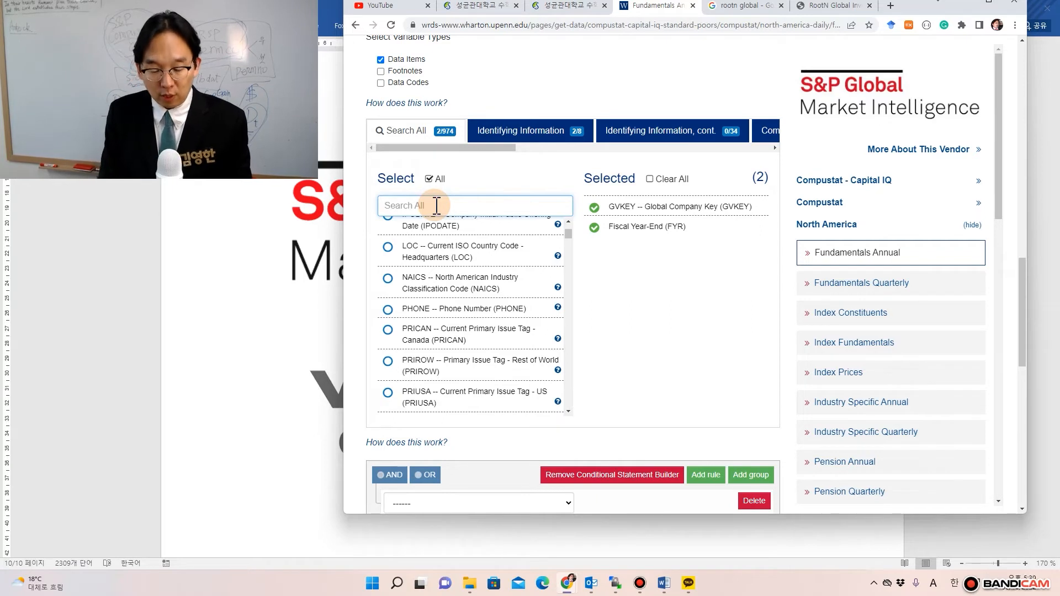
text(rev)
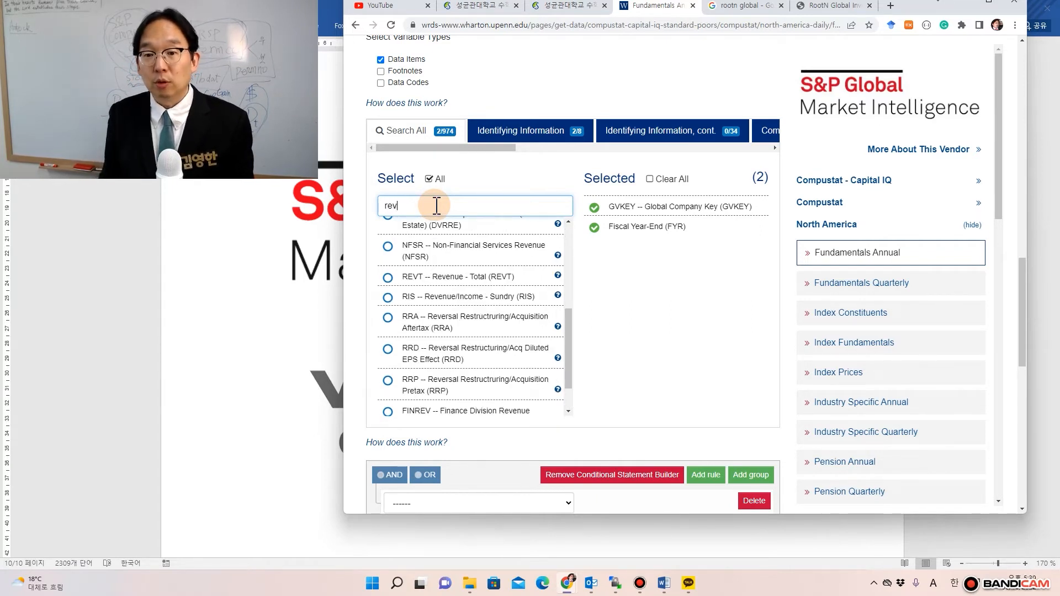
click(388, 277)
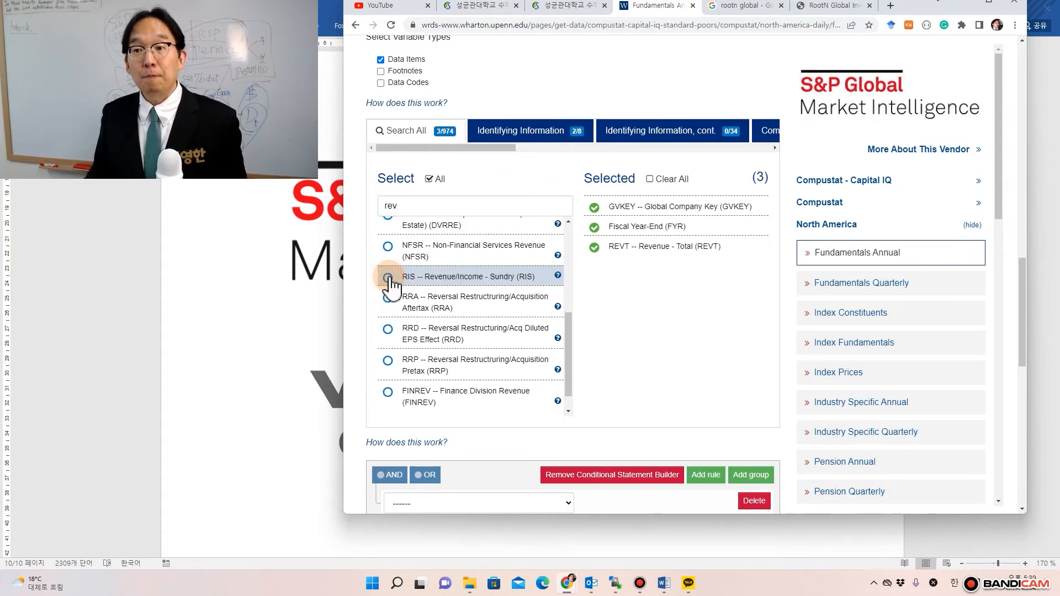
click(501, 156)
drag(501, 154, 579, 150)
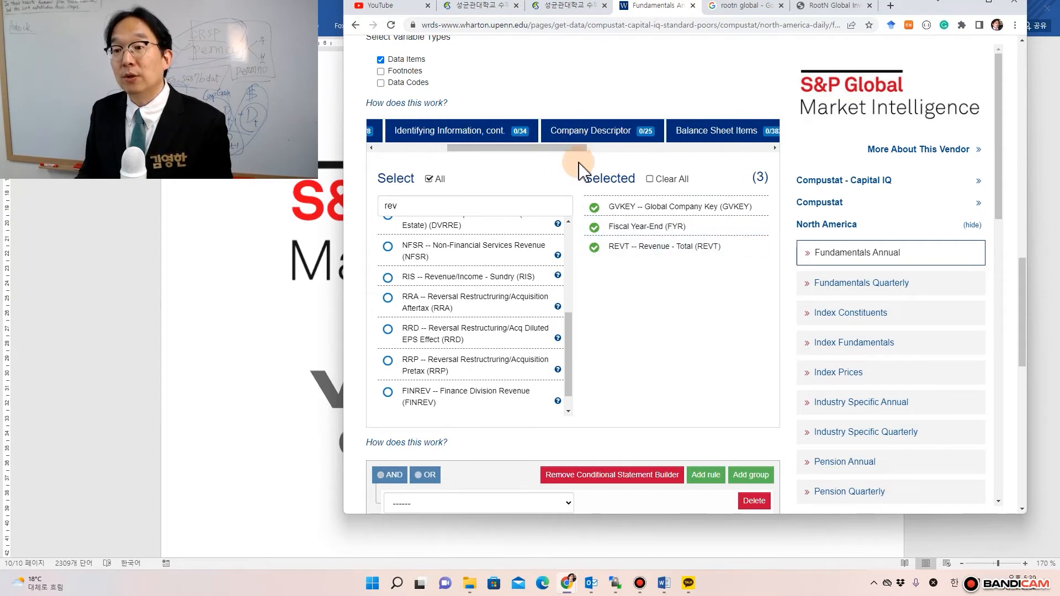
drag(574, 149, 432, 170)
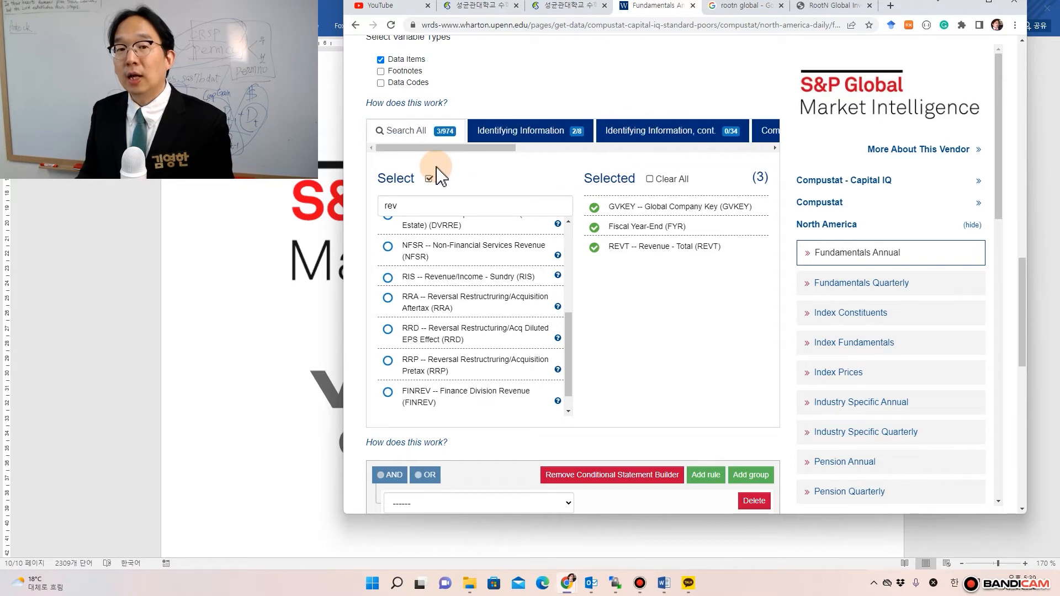
scroll(466, 171, up, 10)
scroll(472, 173, up, 6)
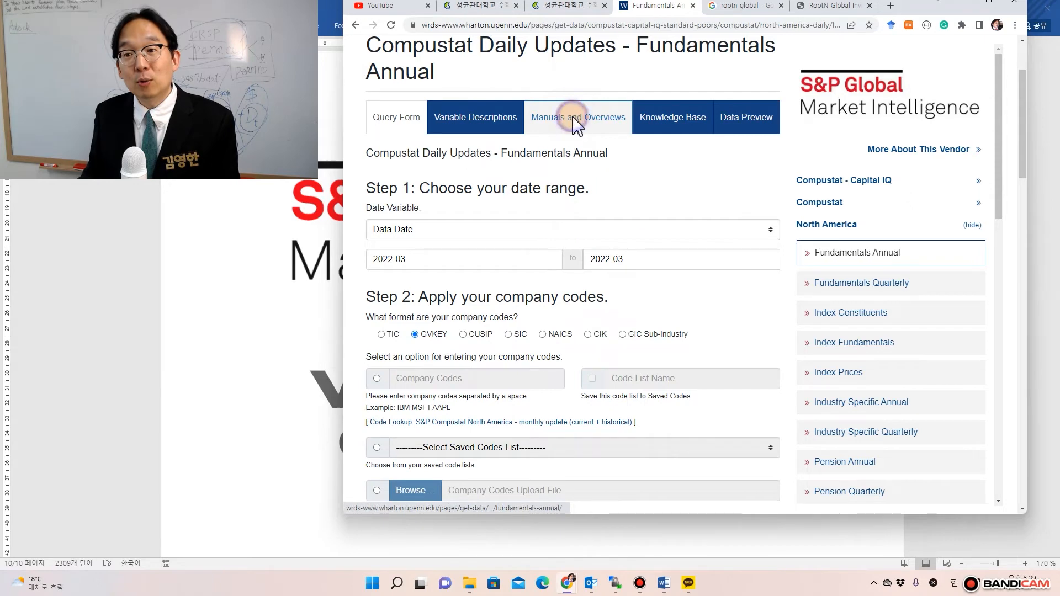
- Open the dataset's Manuals and Overviews in a new browser window
right_click(574, 125)
click(592, 141)
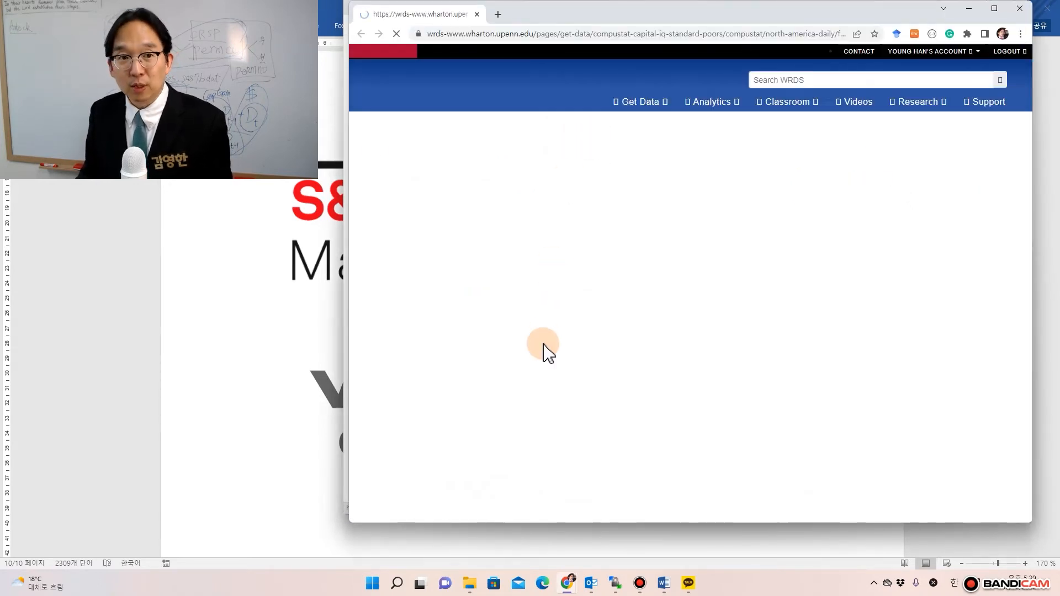
scroll(546, 351, down, 2)
scroll(547, 351, up, 2)
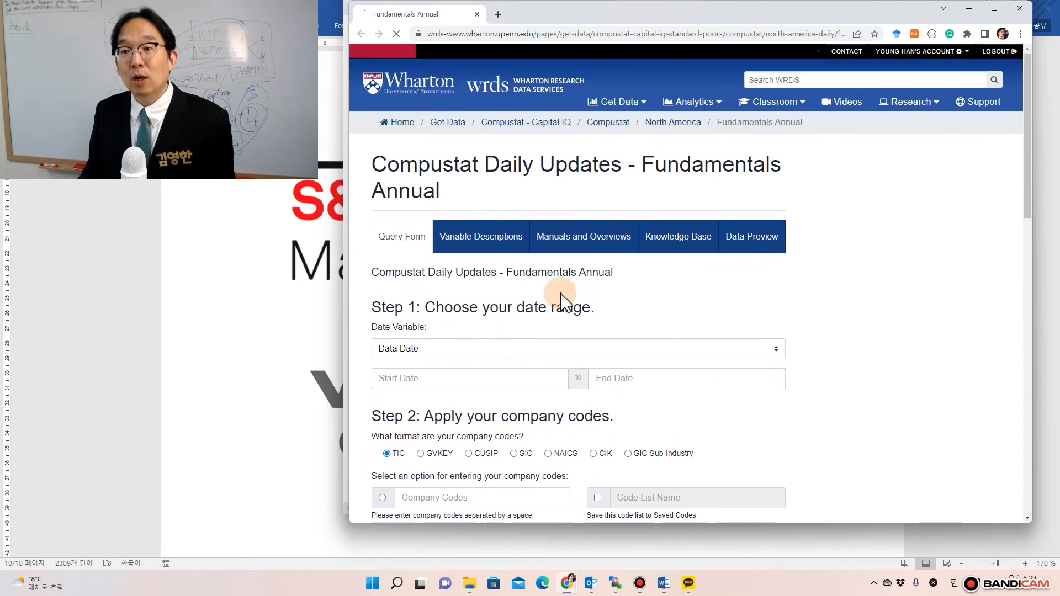
click(587, 241)
scroll(614, 305, down, 2)
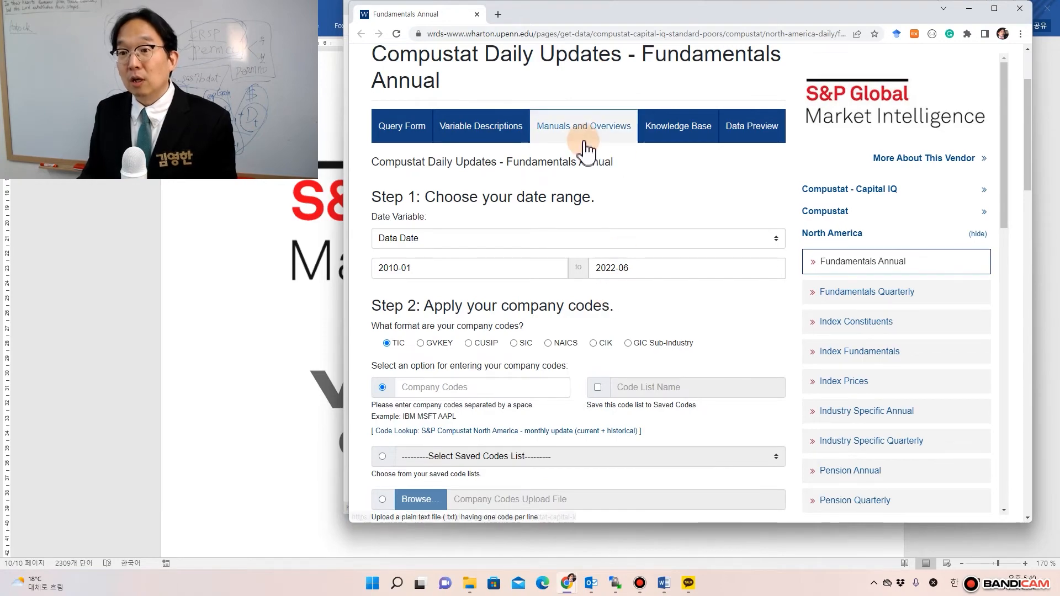
scroll(620, 301, down, 1)
scroll(621, 301, down, 15)
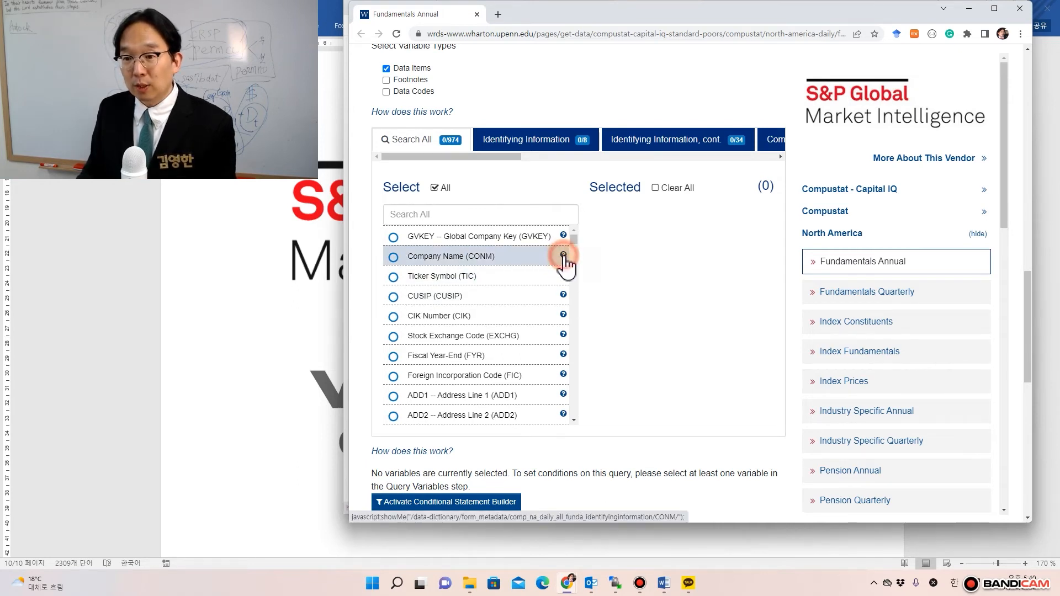
- Look up the Company Name (CONM) definition, then close the extra browser window
click(563, 255)
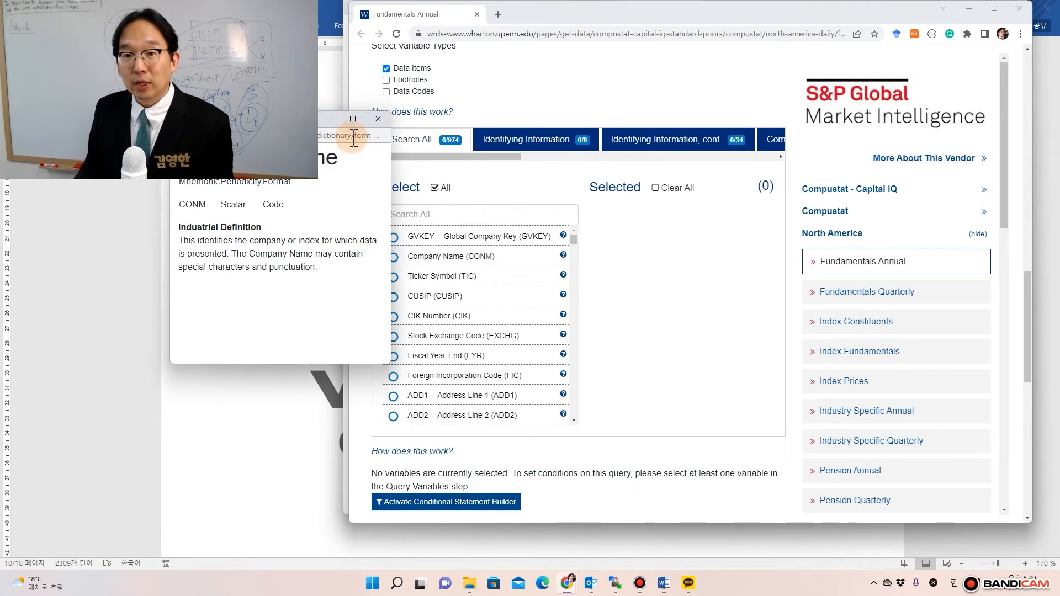
drag(323, 224, 362, 303)
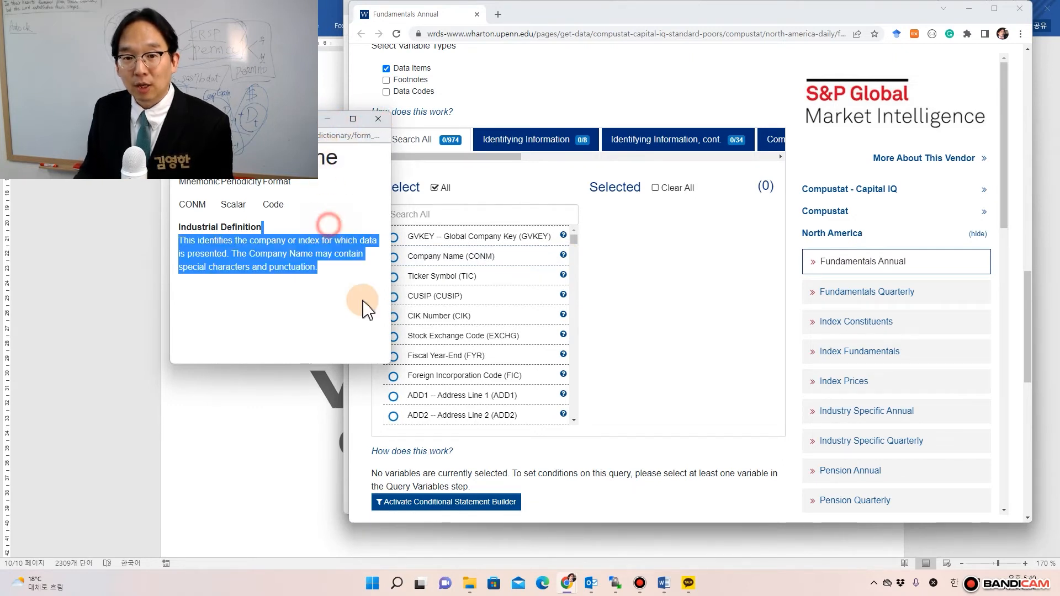
click(252, 260)
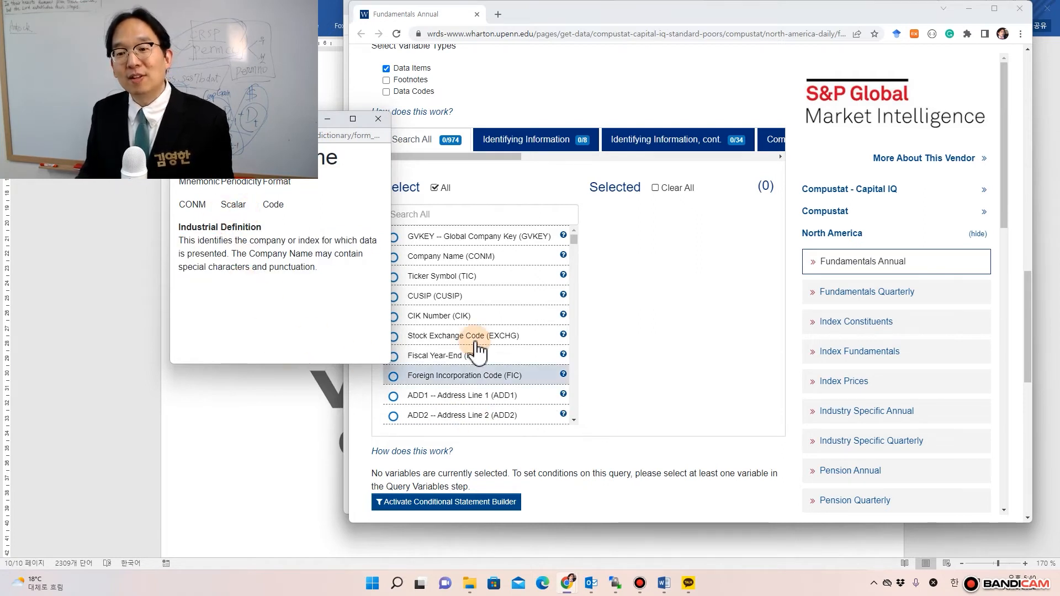
click(563, 381)
click(1019, 9)
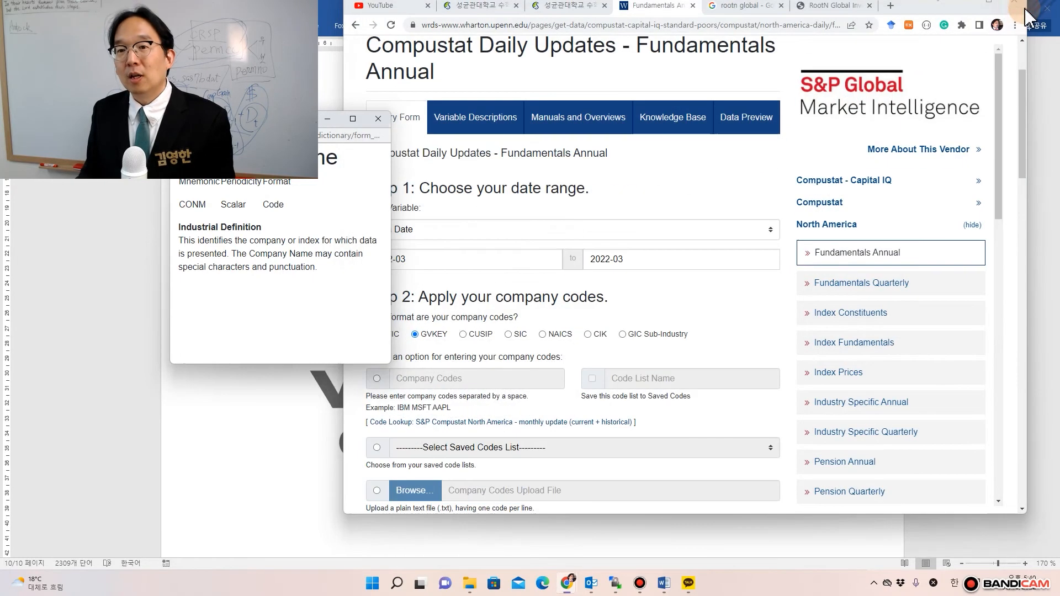
- Close the CONM definition popup and replace the variable search term with 'ni'
click(377, 126)
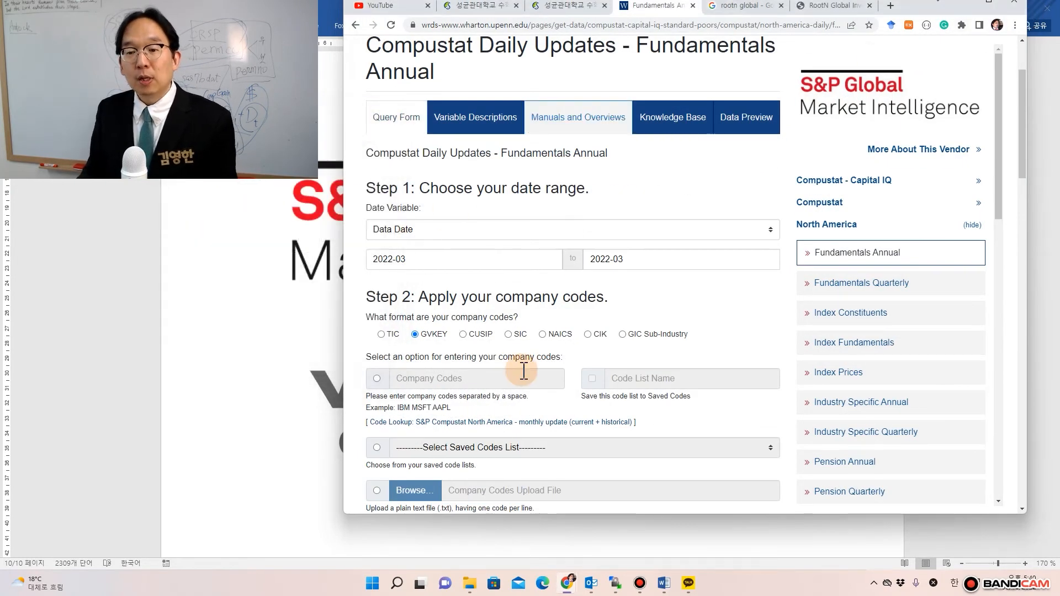
scroll(521, 372, down, 7)
scroll(520, 370, down, 10)
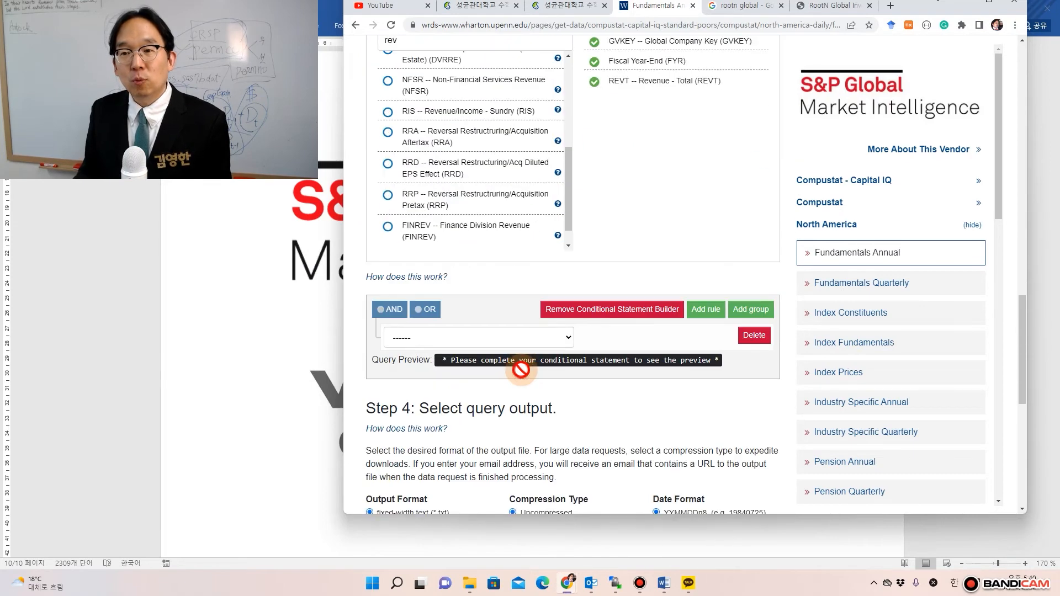
scroll(530, 371, up, 3)
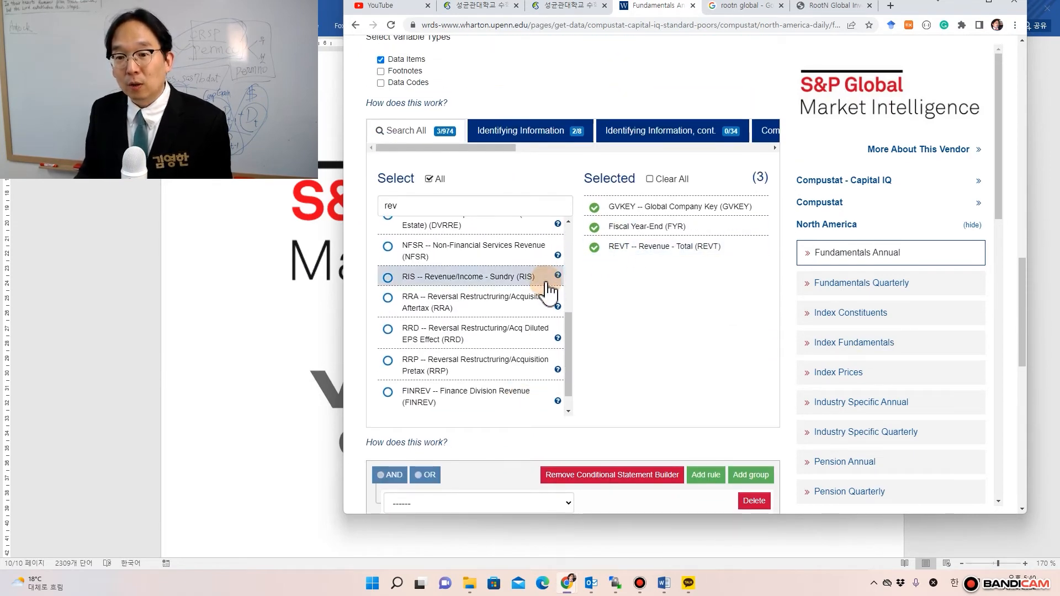
drag(414, 205, 360, 207)
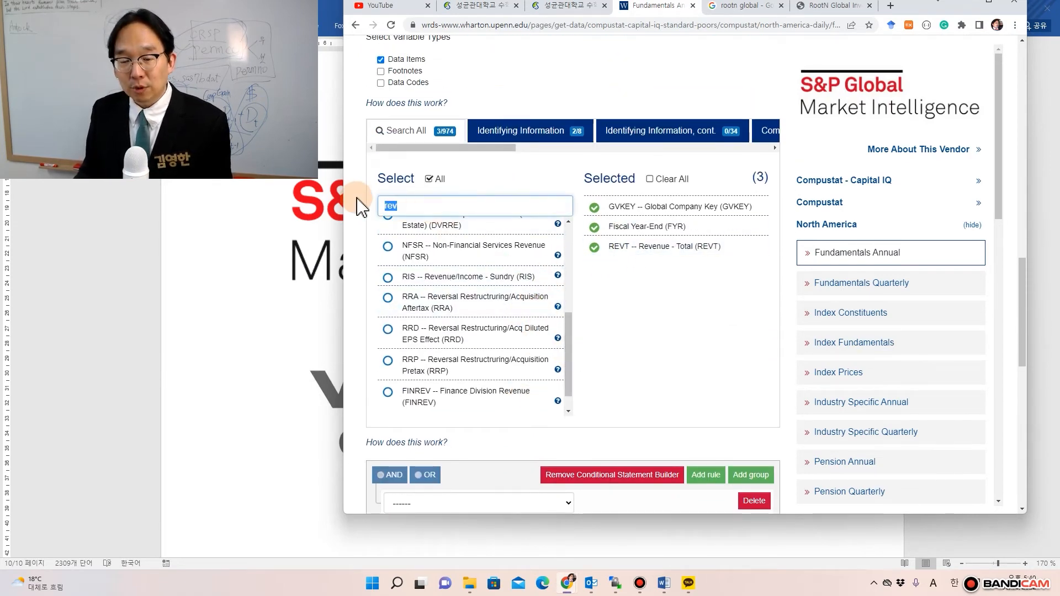
text(ni)
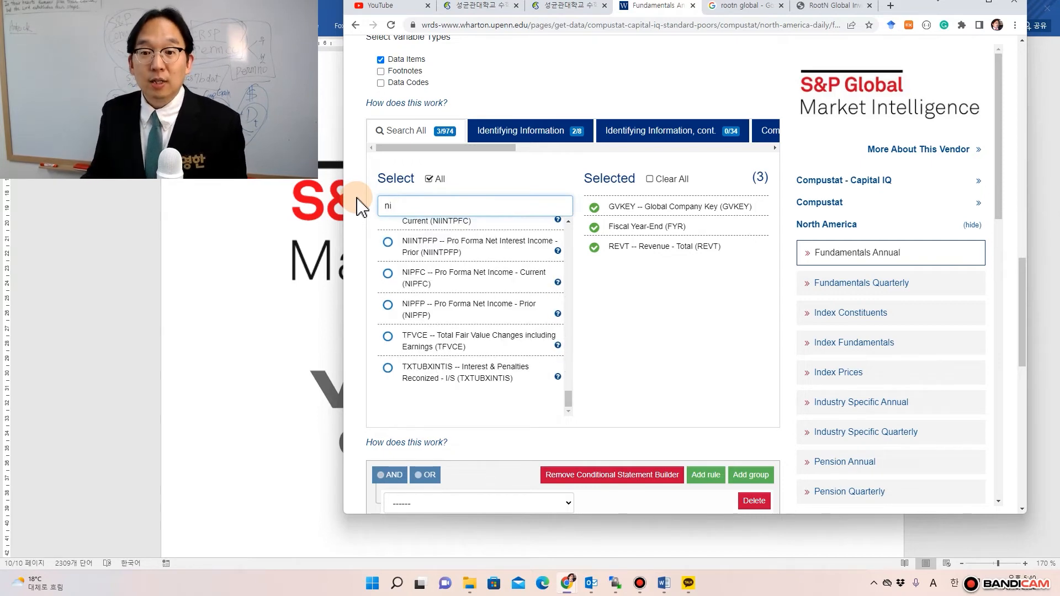
- Search 'net income' and add NI -- Net Income (Loss) to the selected variables
scroll(492, 327, up, 3)
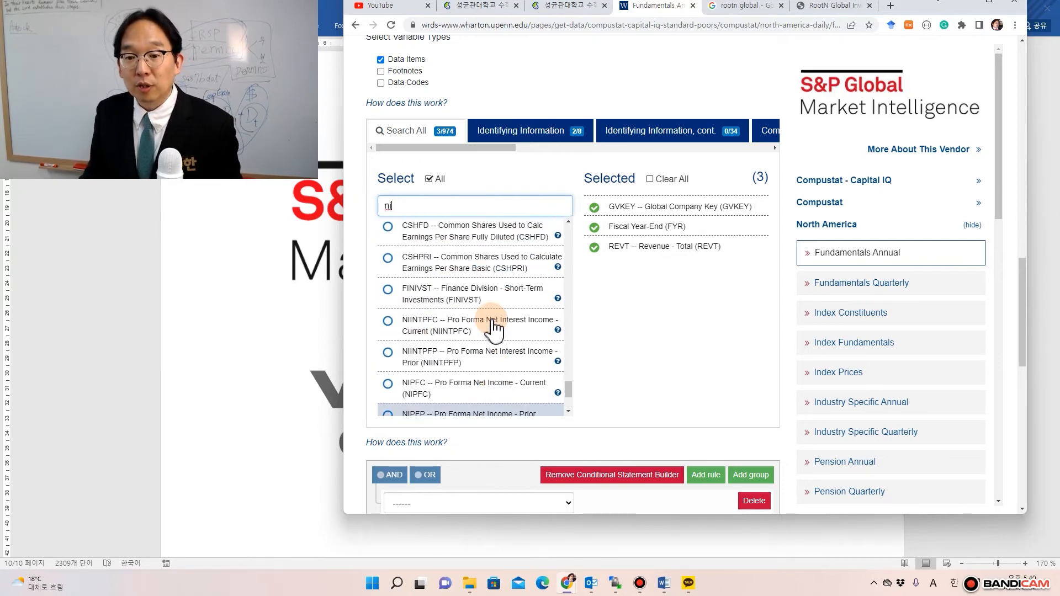
scroll(491, 326, down, 2)
scroll(480, 372, up, 5)
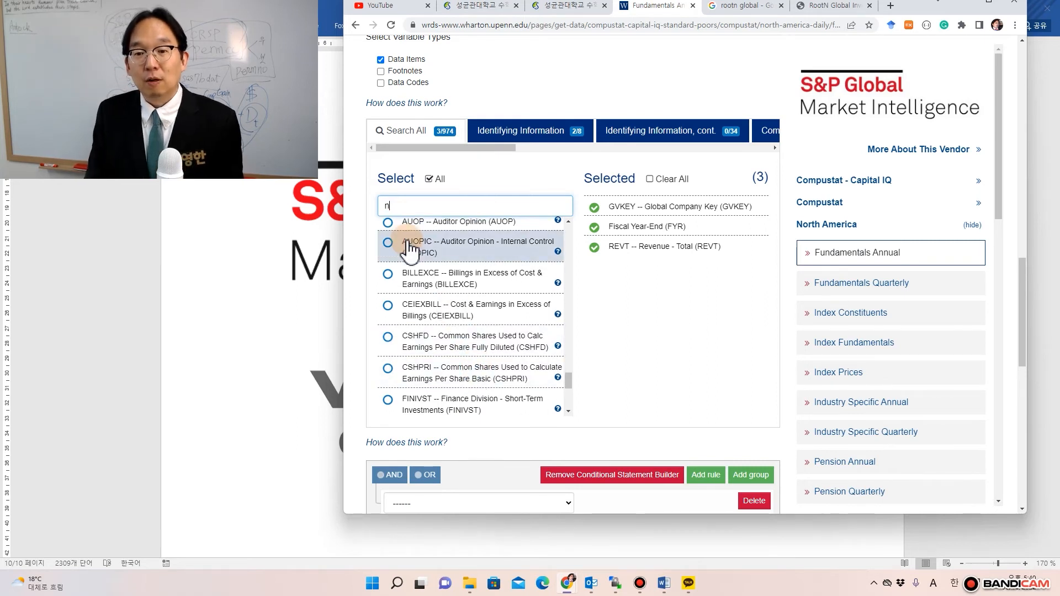
key(BackSpace)
text(et income)
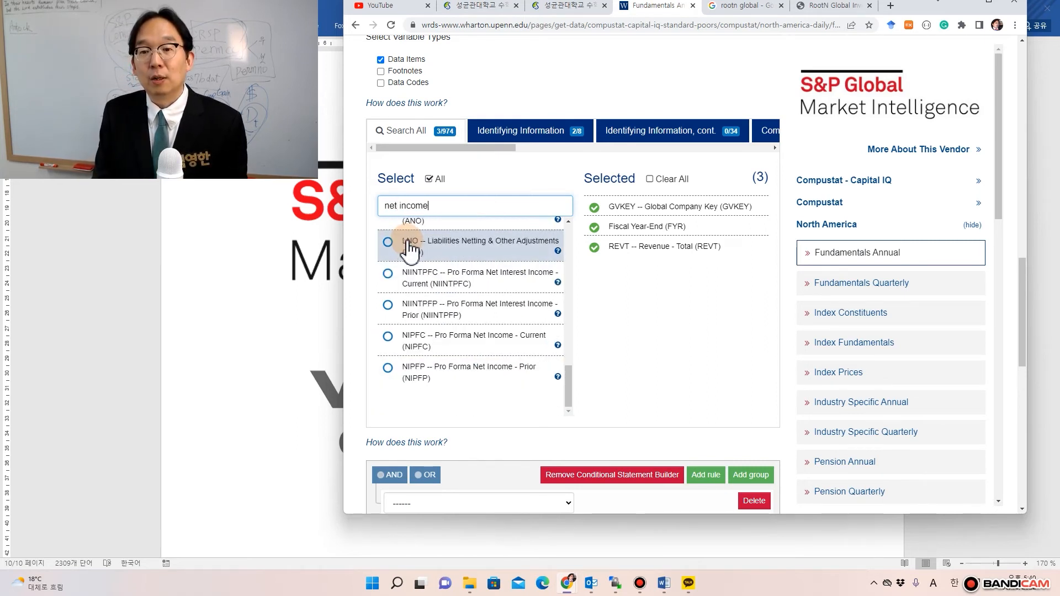
drag(568, 393, 577, 284)
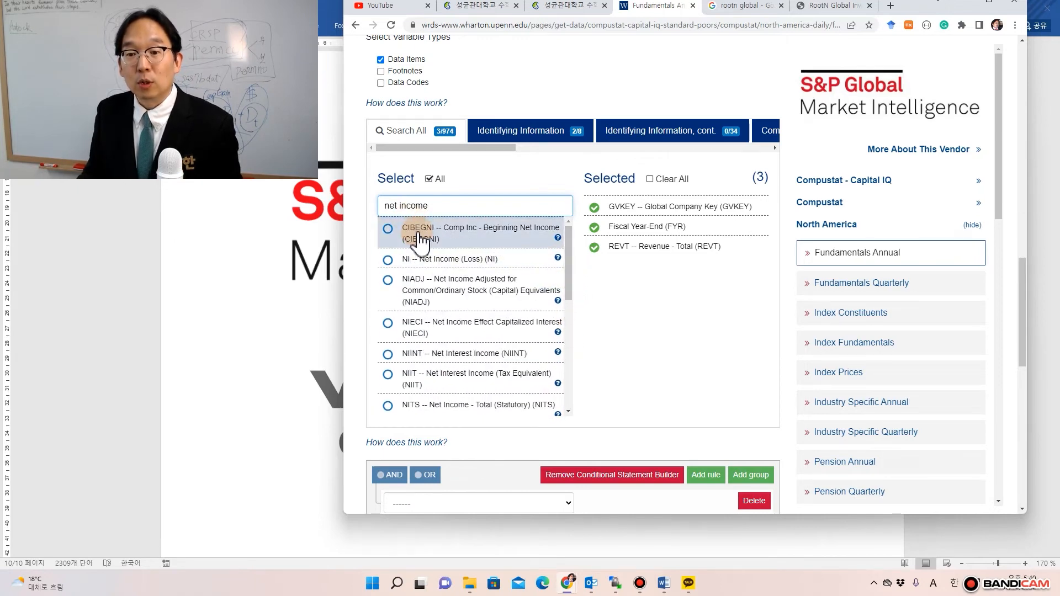
click(432, 261)
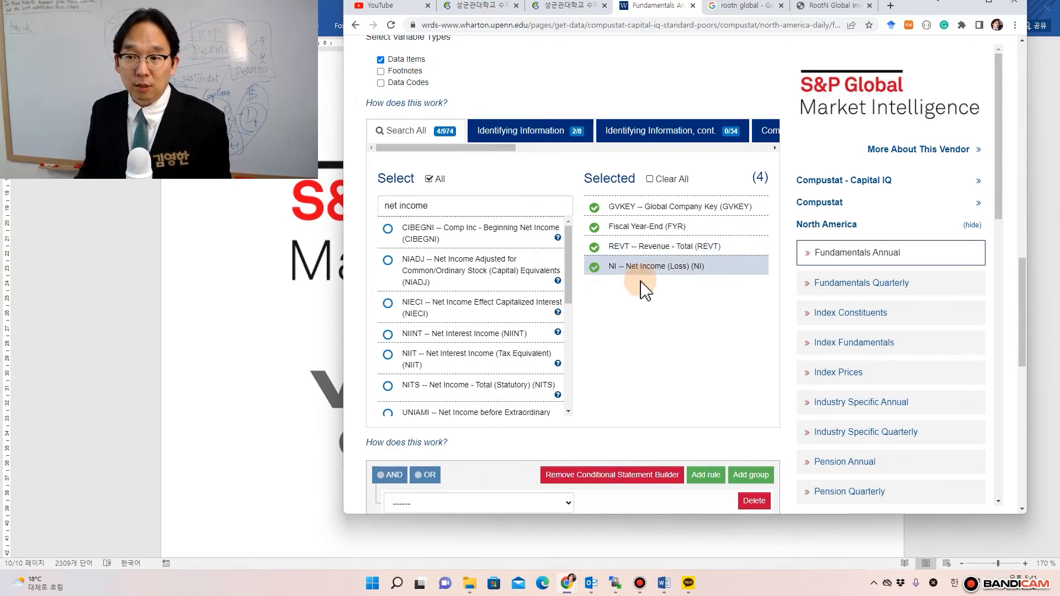
scroll(662, 282, down, 4)
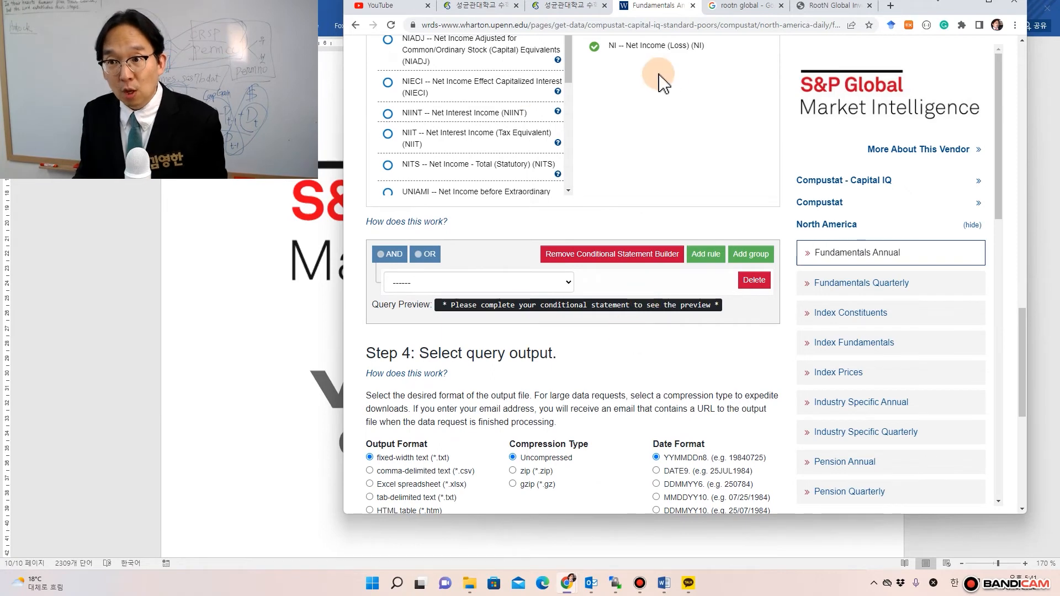
- Set the output format to comma-delimited text (*.csv) with MMDDYY10 dates
scroll(541, 423, down, 1)
scroll(540, 423, down, 2)
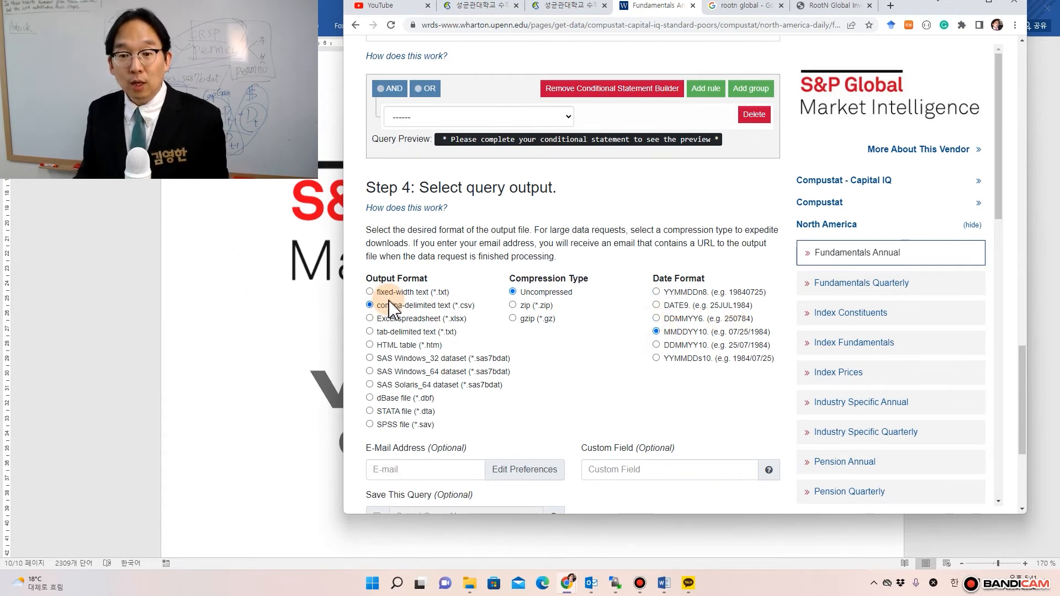
scroll(469, 462, down, 4)
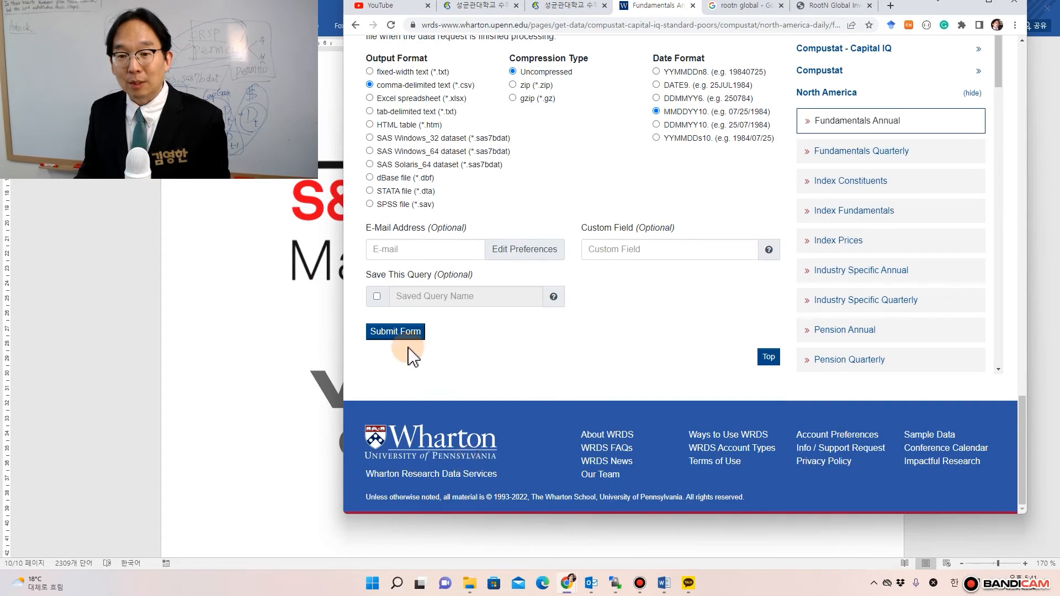
scroll(526, 378, up, 15)
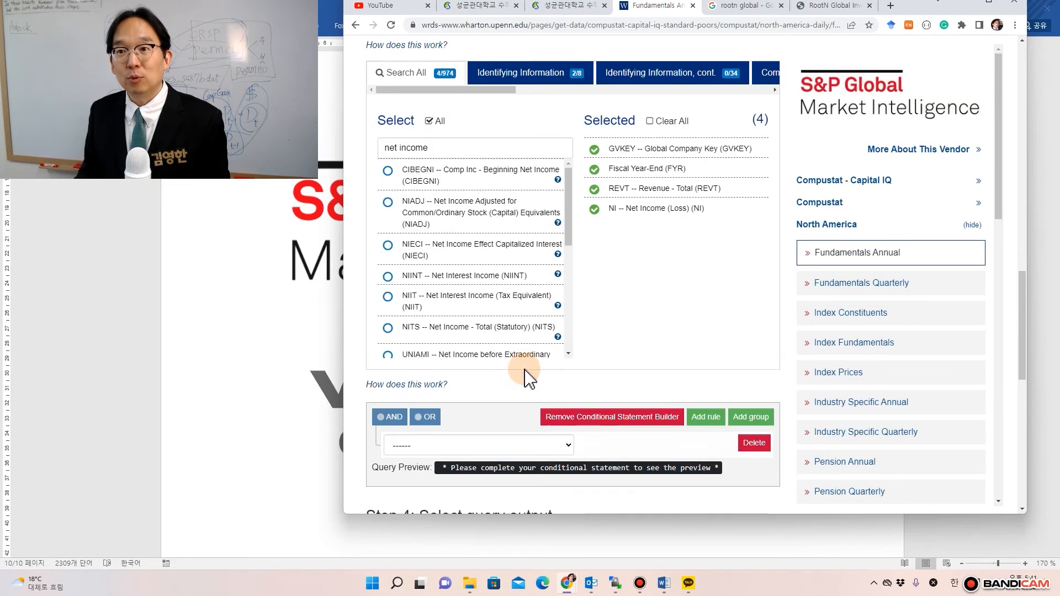
scroll(497, 376, up, 7)
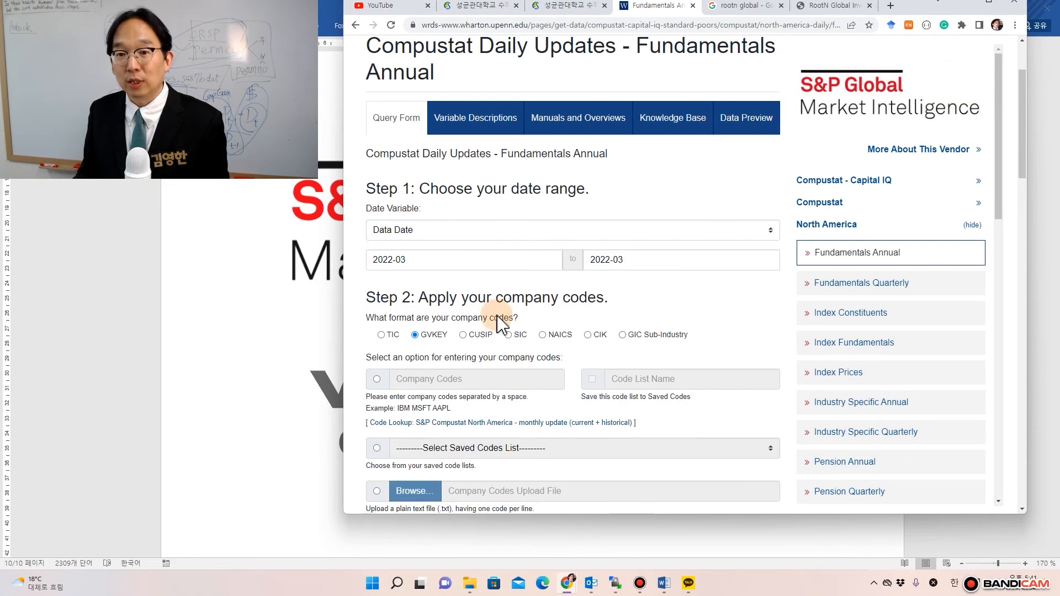
- Set the query's start date to January 2020
click(555, 266)
click(441, 280)
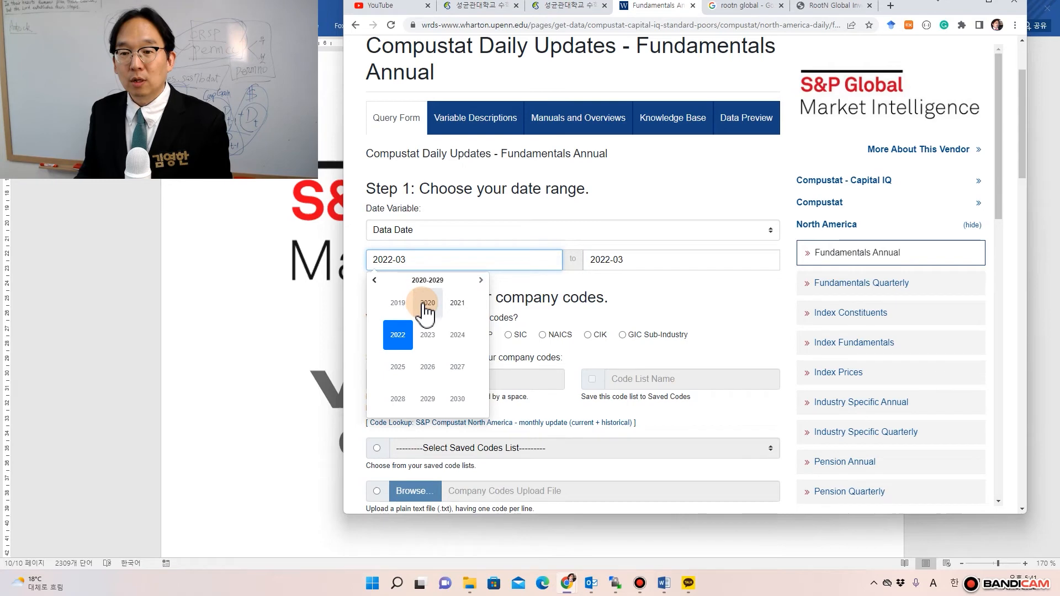
click(428, 302)
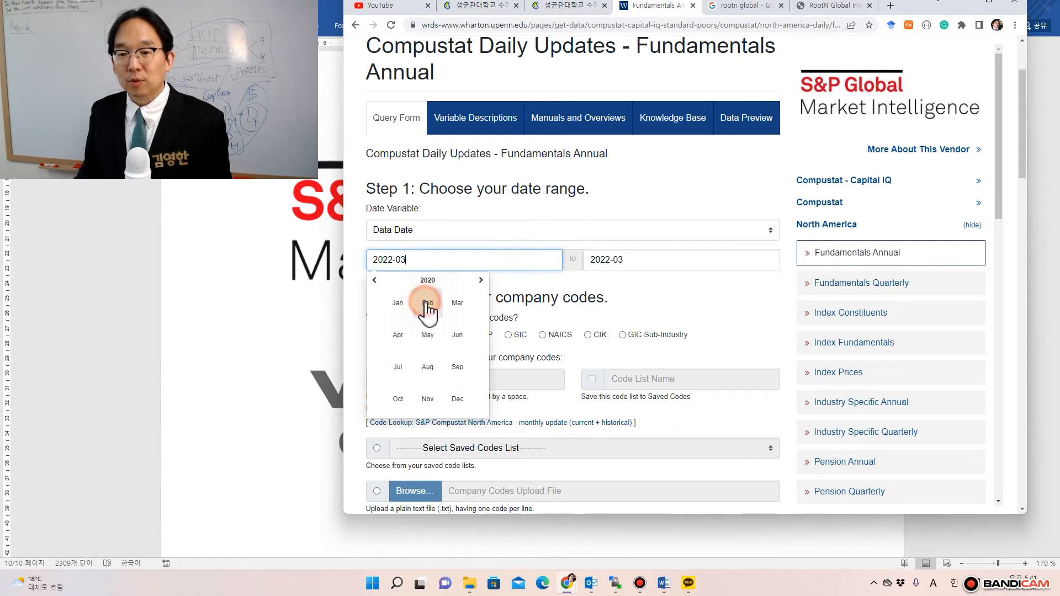
click(399, 302)
- Submit the Fundamentals Annual query form
scroll(686, 324, down, 10)
scroll(689, 319, down, 10)
scroll(629, 428, down, 6)
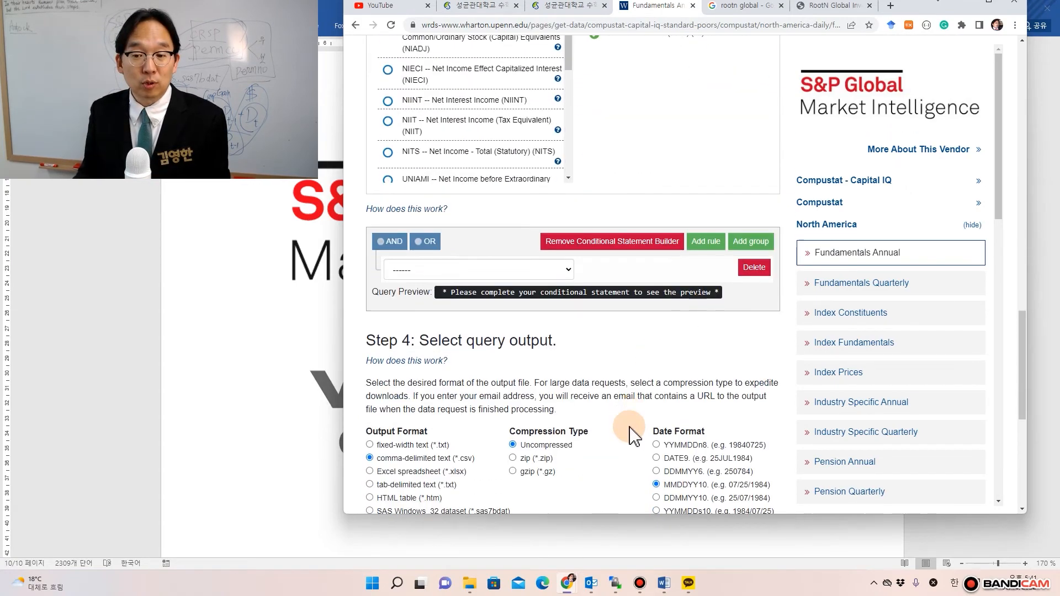
click(409, 389)
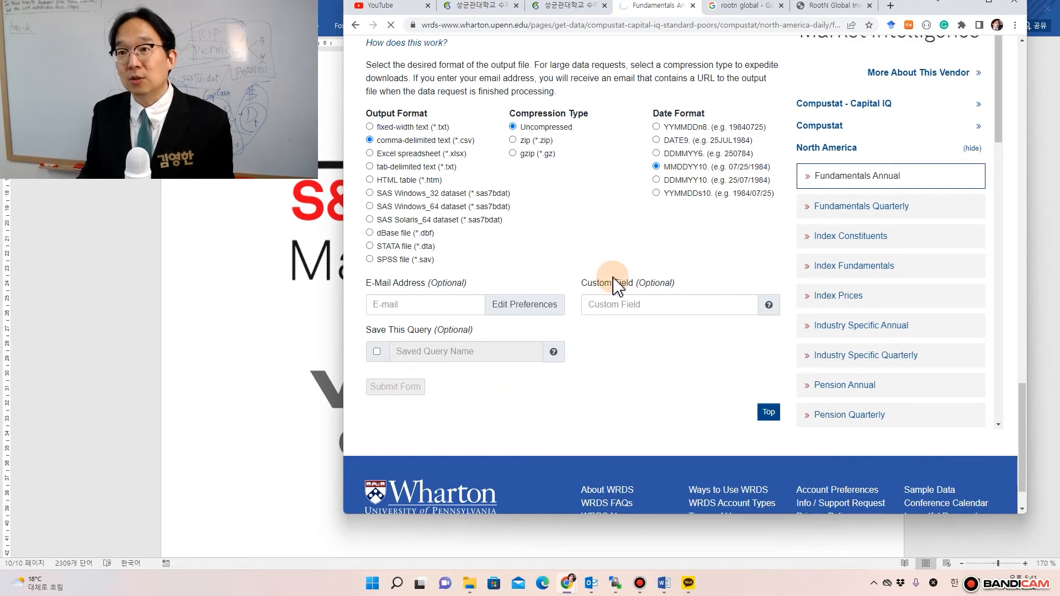
- Open the submitted query's status page in a new window and bring the crsp_a_stock query window forward
scroll(615, 267, up, 8)
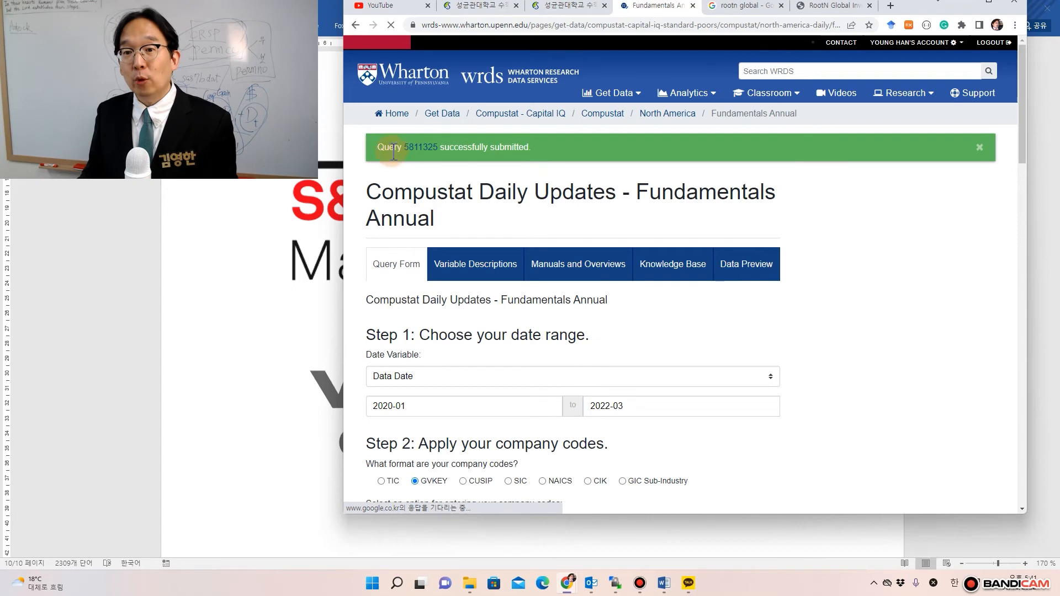
right_click(431, 155)
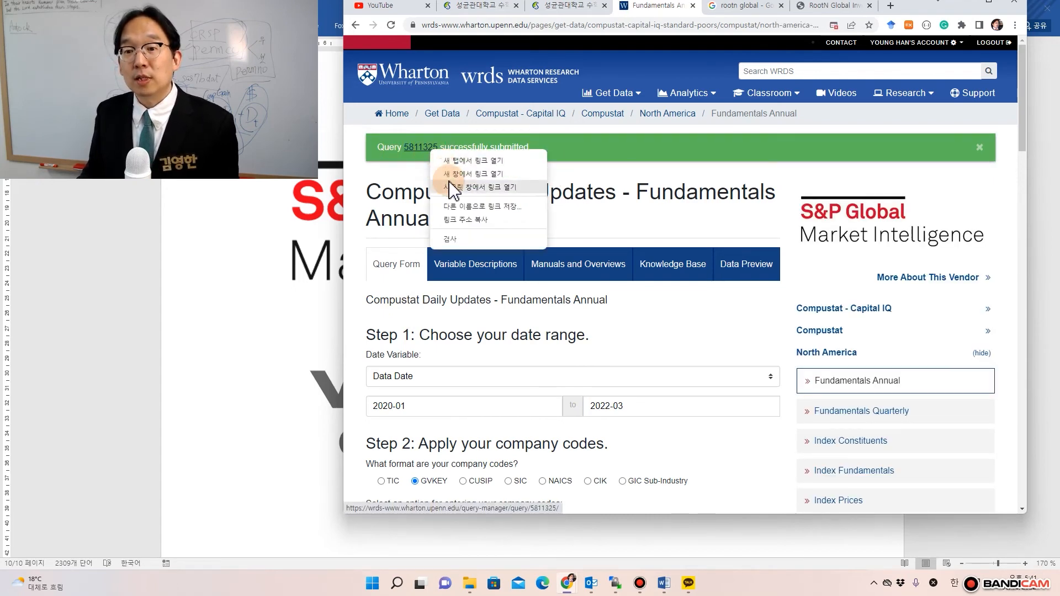
click(473, 173)
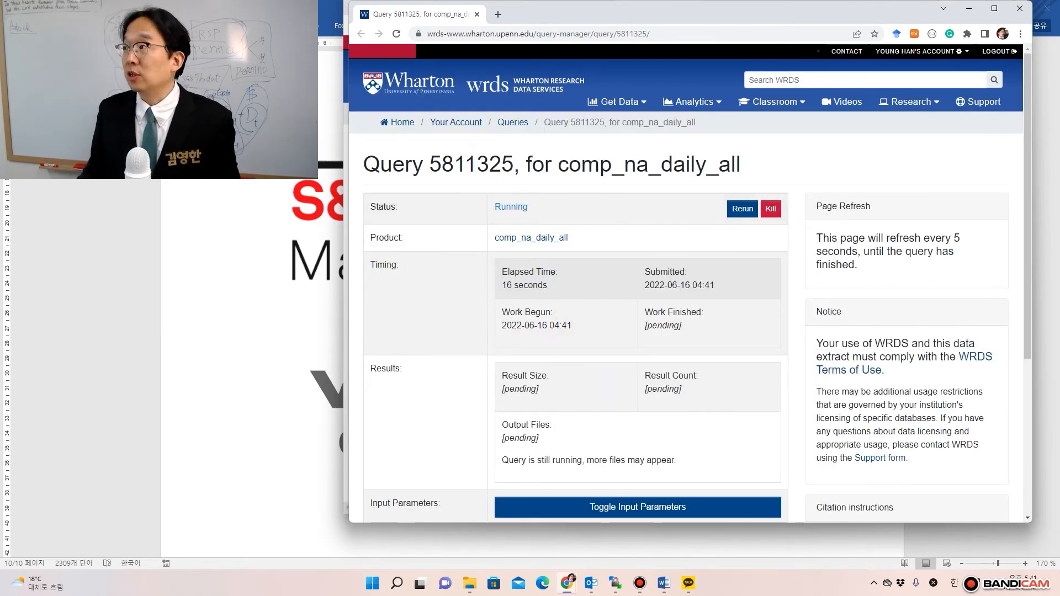
drag(1059, 165, 712, 31)
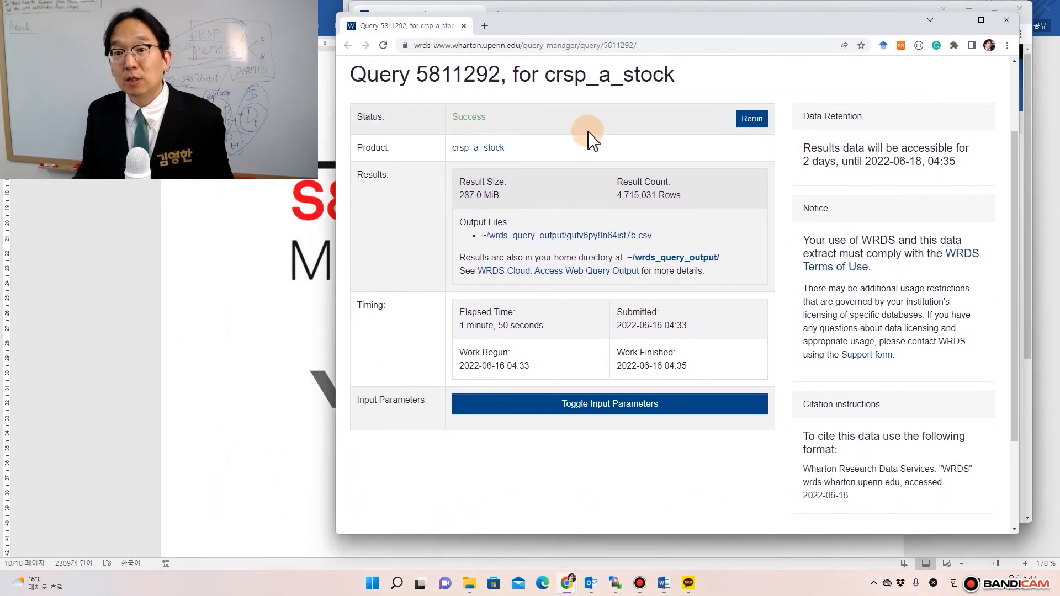
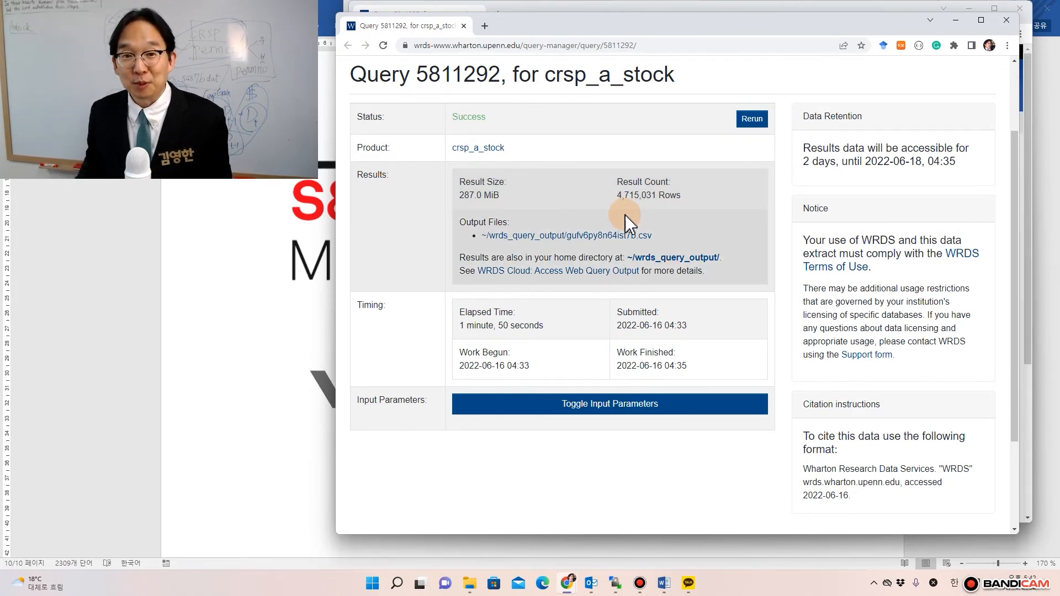
- Save the query's CSV output link, browsing to the Data folder on Seagate Backup Plus Drive (F:)
right_click(605, 240)
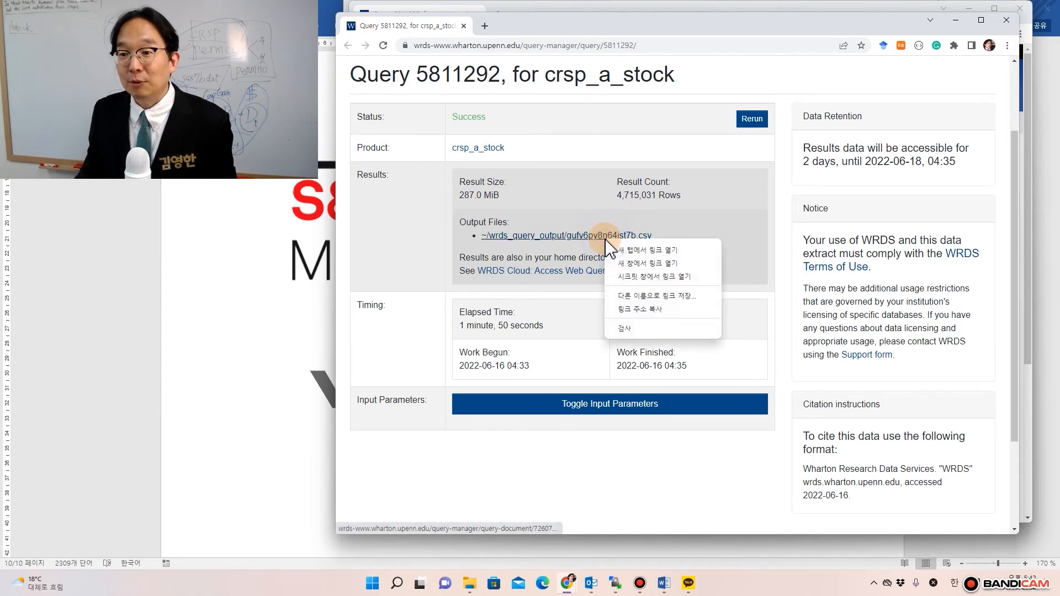
click(639, 297)
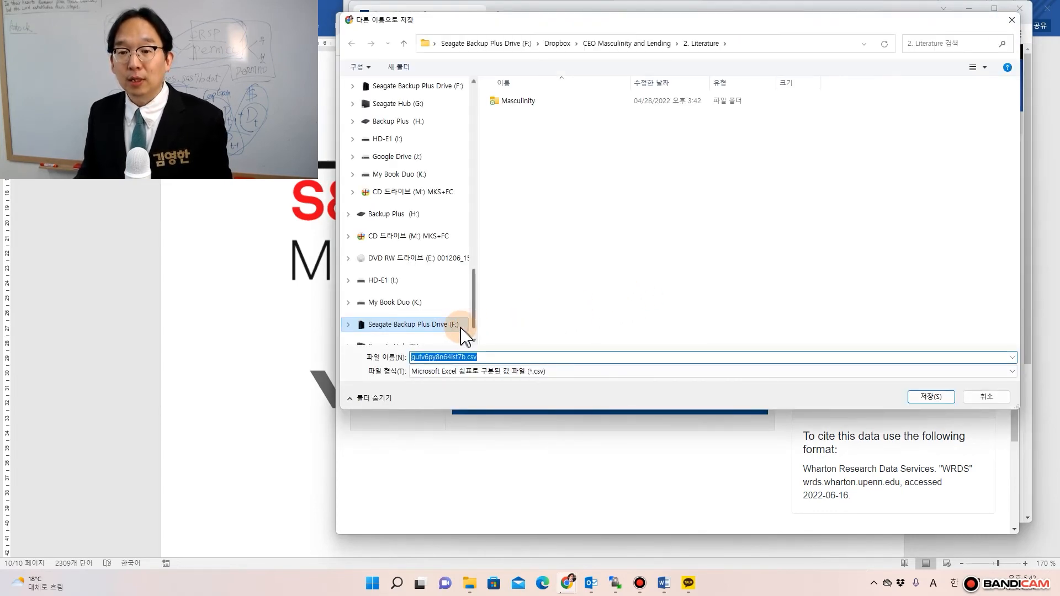
click(450, 327)
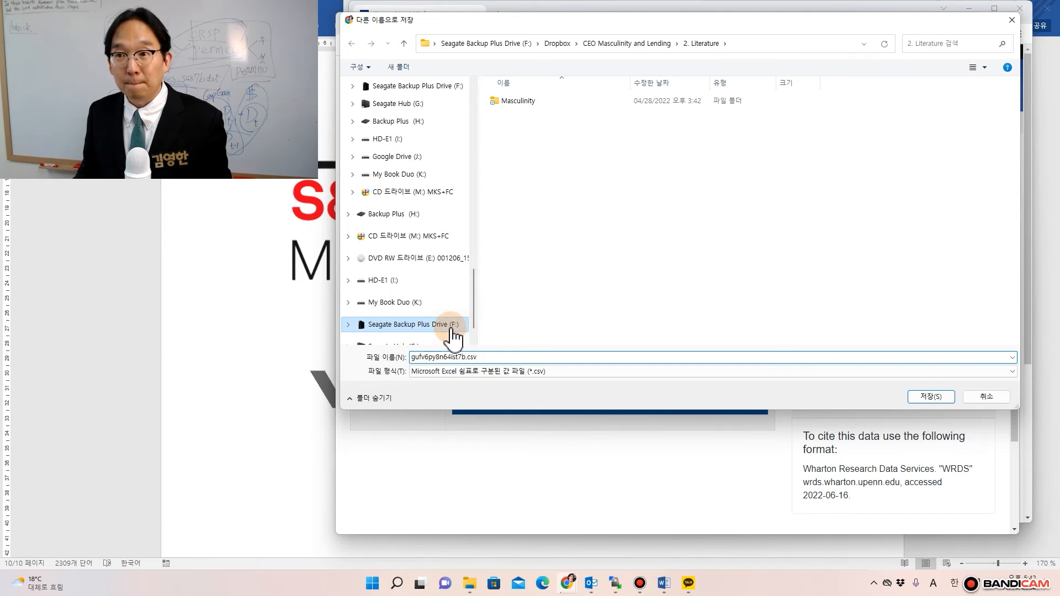
scroll(730, 326, down, 3)
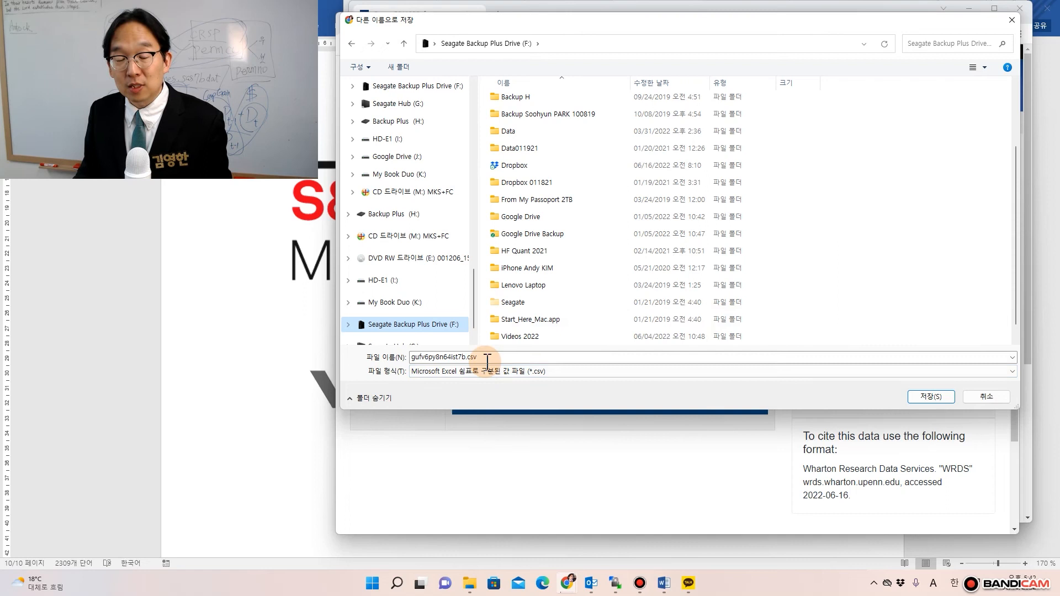
scroll(469, 326, down, 2)
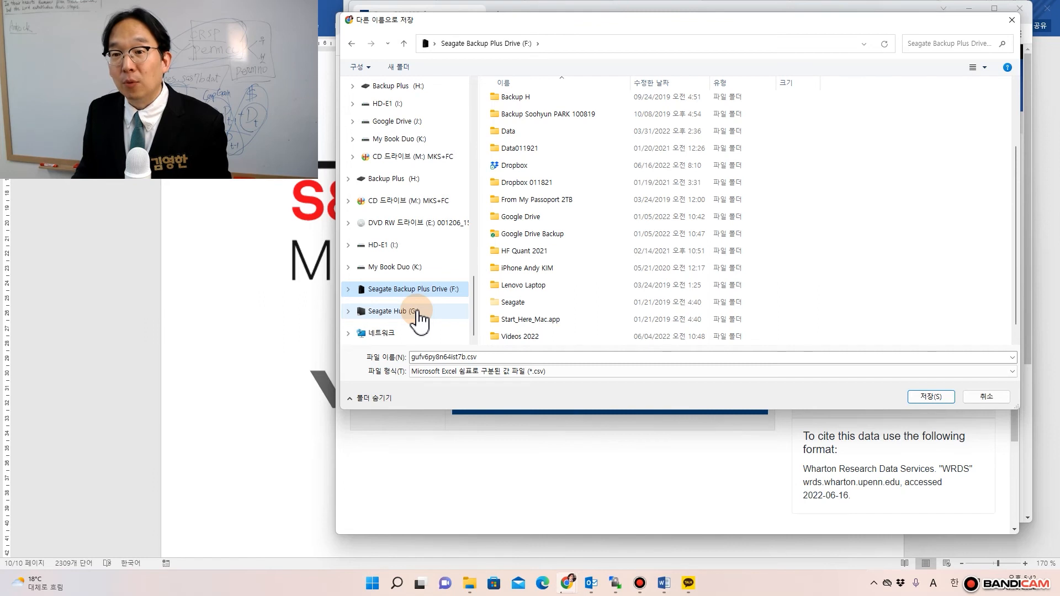
click(509, 134)
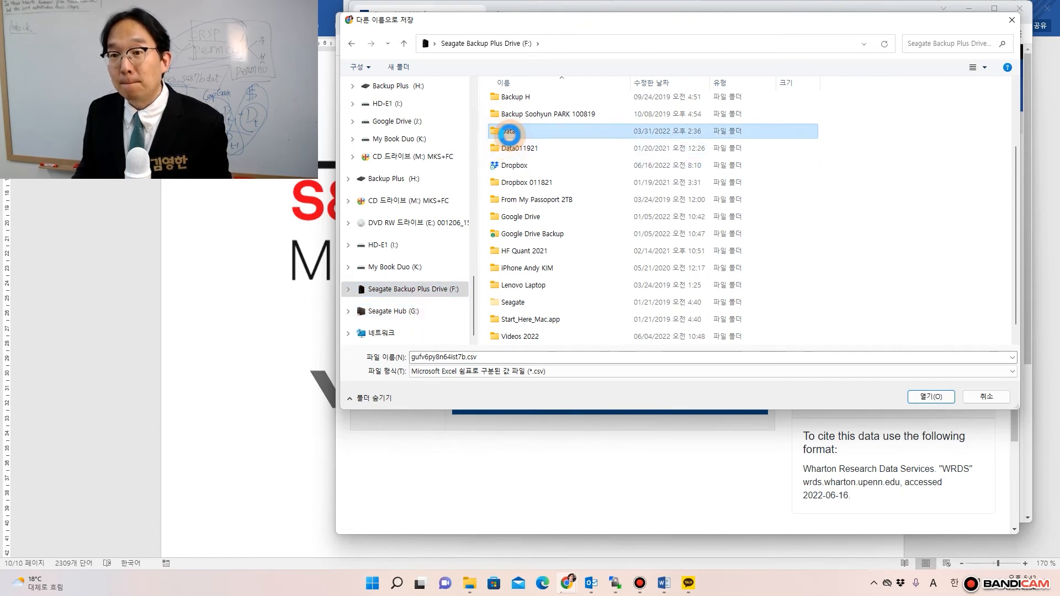
double_click(509, 134)
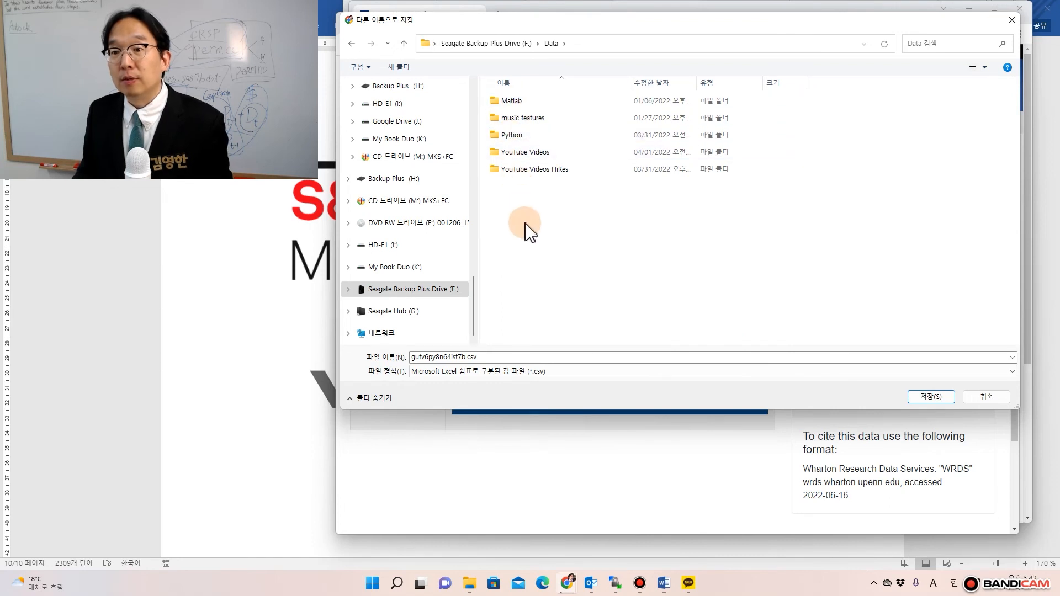
- Glance at the Seagate Hub (G:) drive, then return to the empty Data folder on F:
click(419, 312)
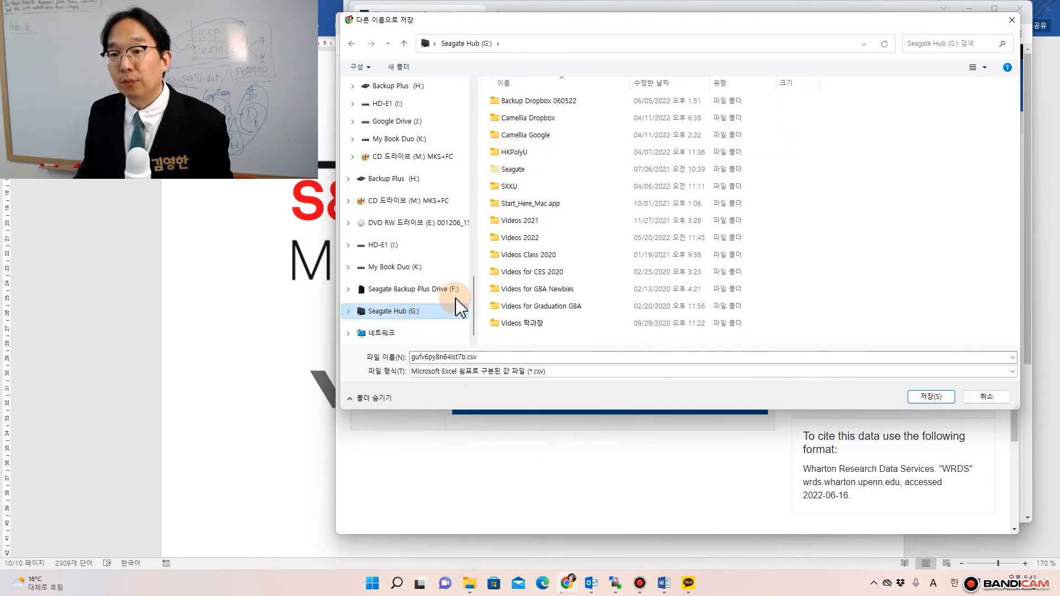
click(418, 292)
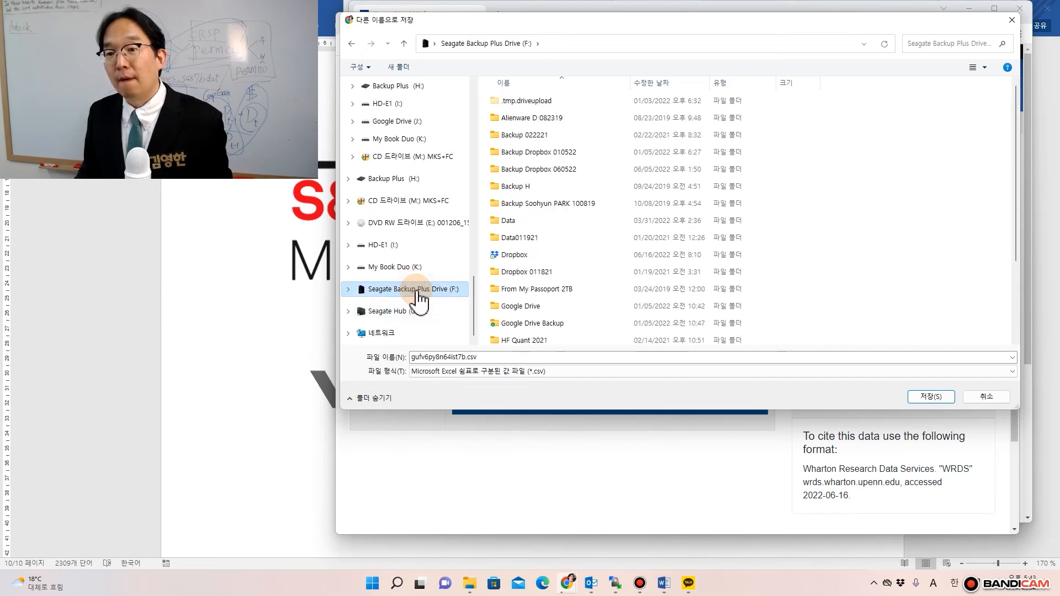
click(516, 222)
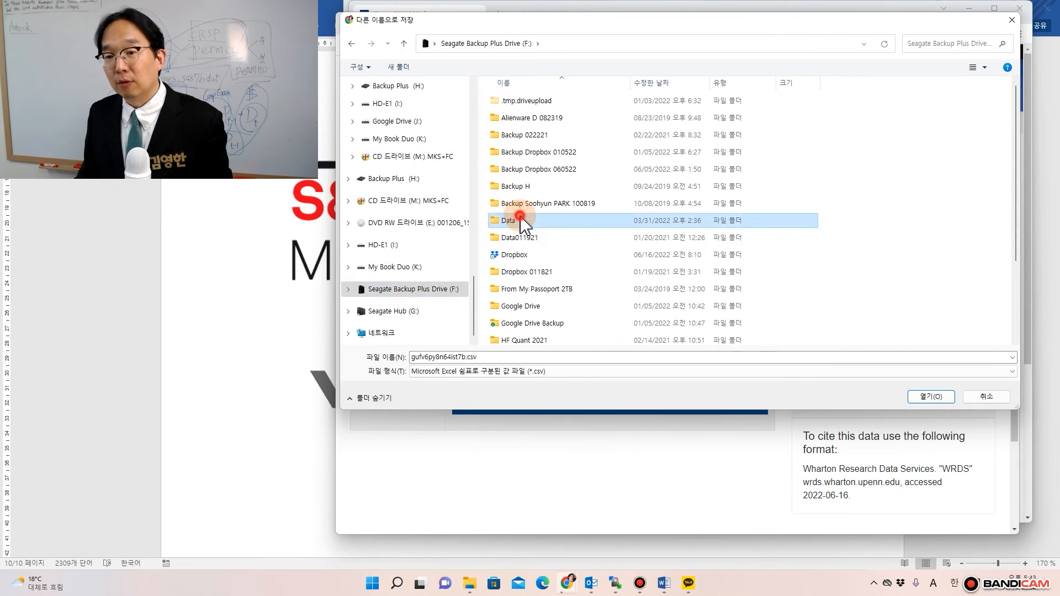
double_click(523, 222)
right_click(523, 216)
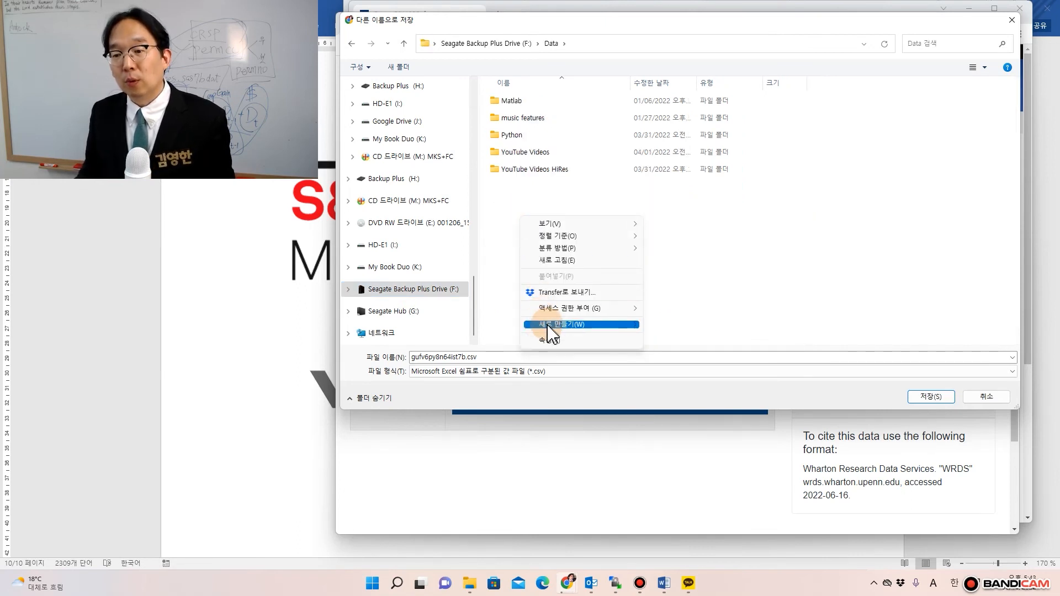
- Create a folder named QuantCompetition inside Data and move into it
mouse_move(552, 326)
click(665, 326)
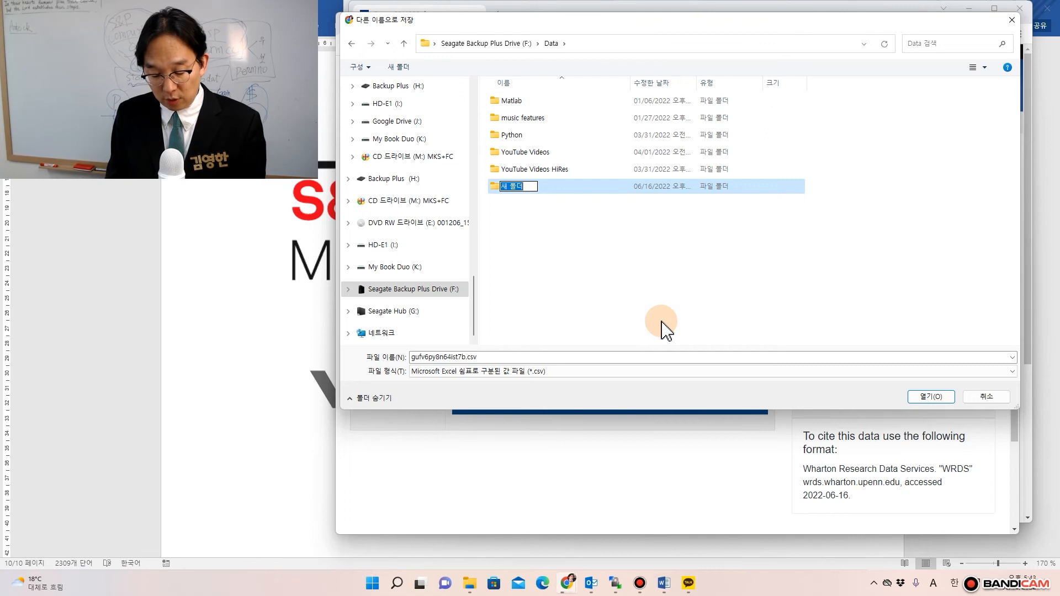
text(QUant)
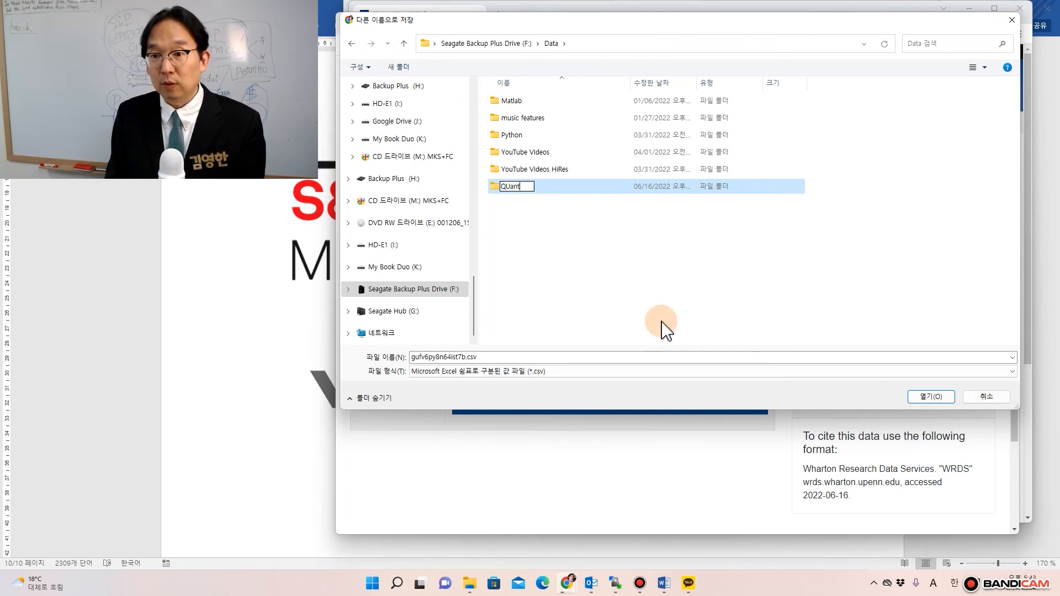
key(BackSpace)
key(BackSpace)
key(BackSpace)
text(uan)
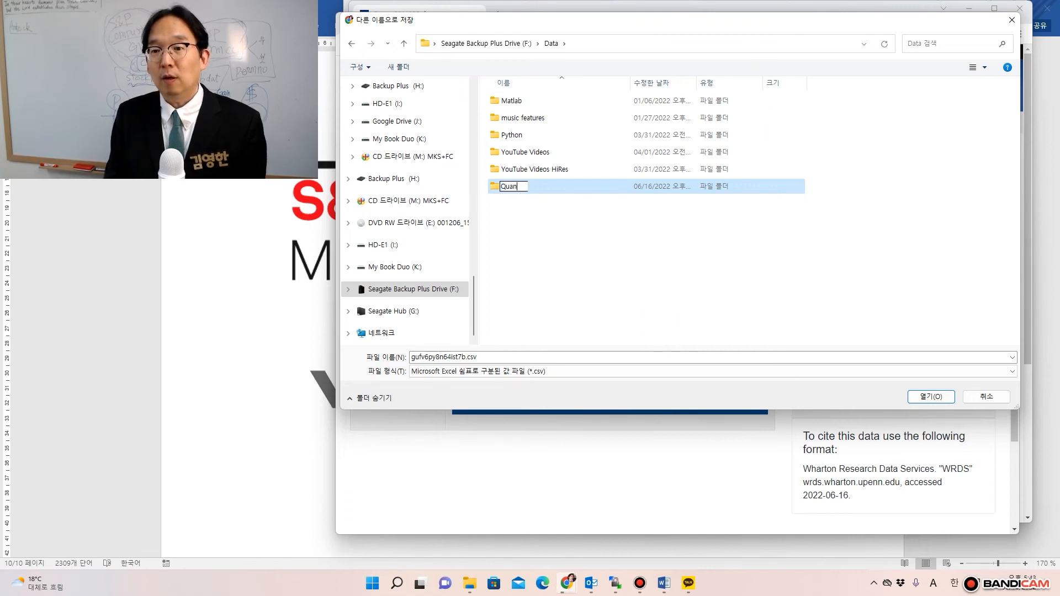
text(tComp)
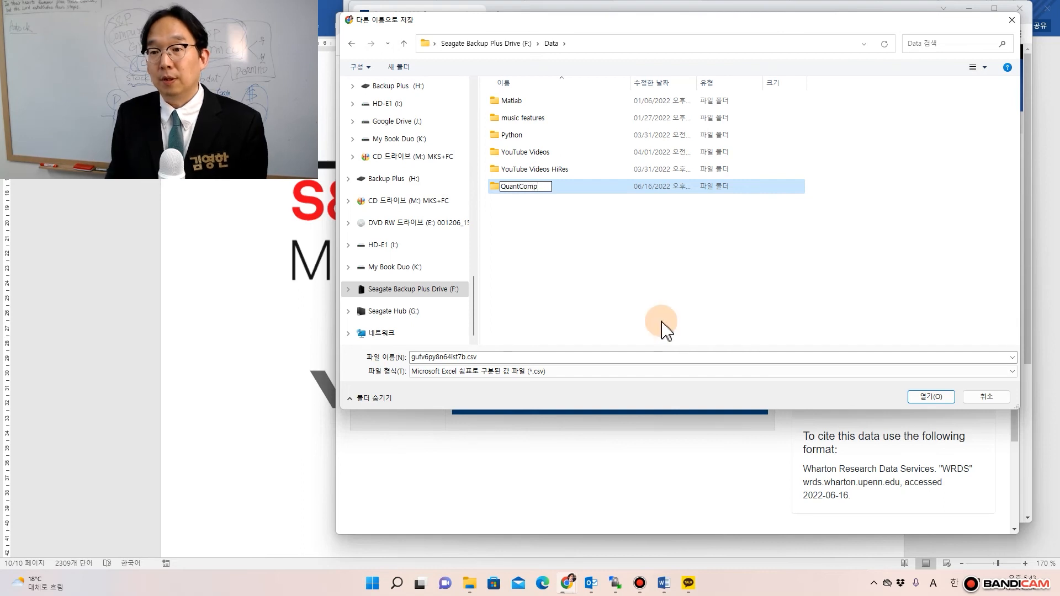
text(etition)
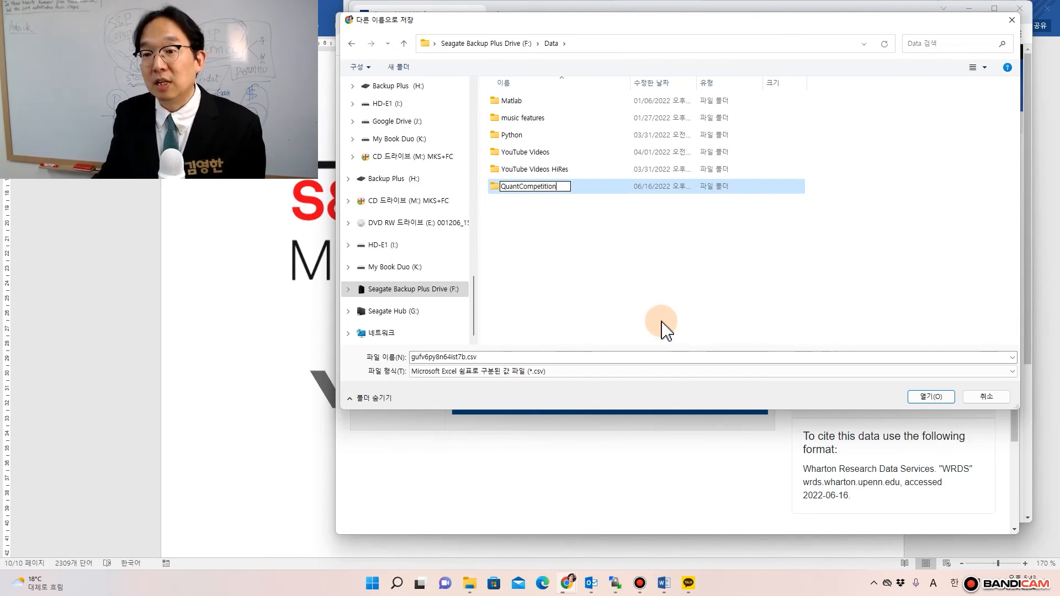
key(Return)
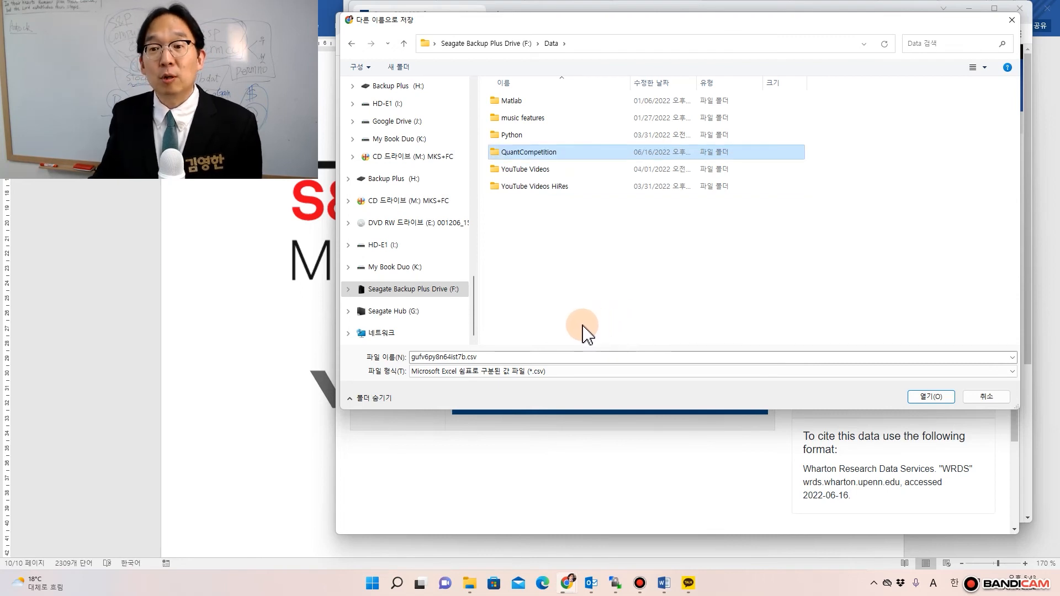
double_click(528, 154)
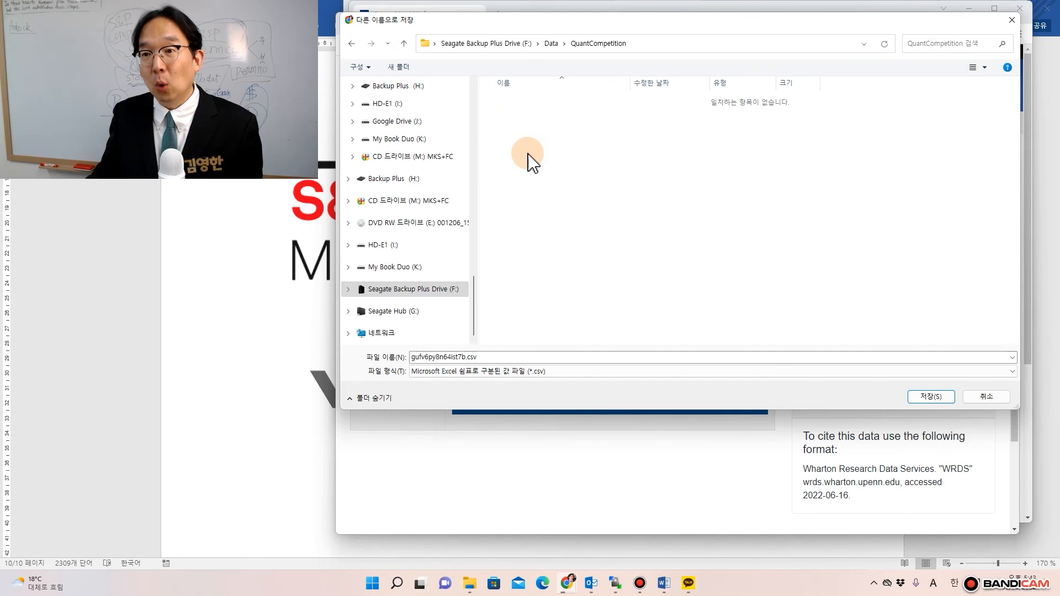
- Rename the download to 'CRSP Daily 2020 to 2021.csv' and save it into QuantCompetition
double_click(462, 356)
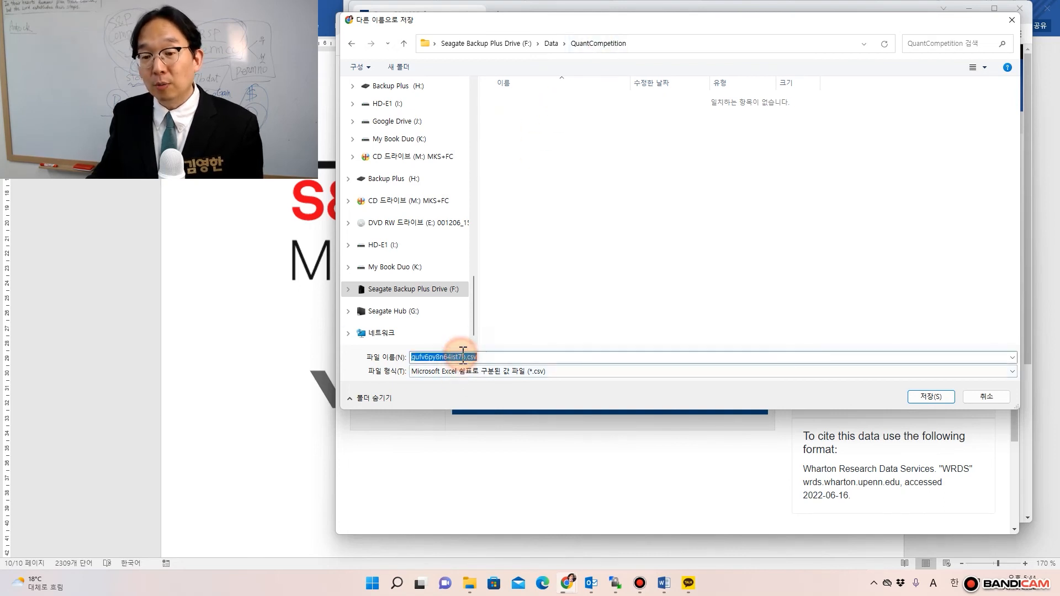
click(465, 356)
drag(467, 357, 395, 362)
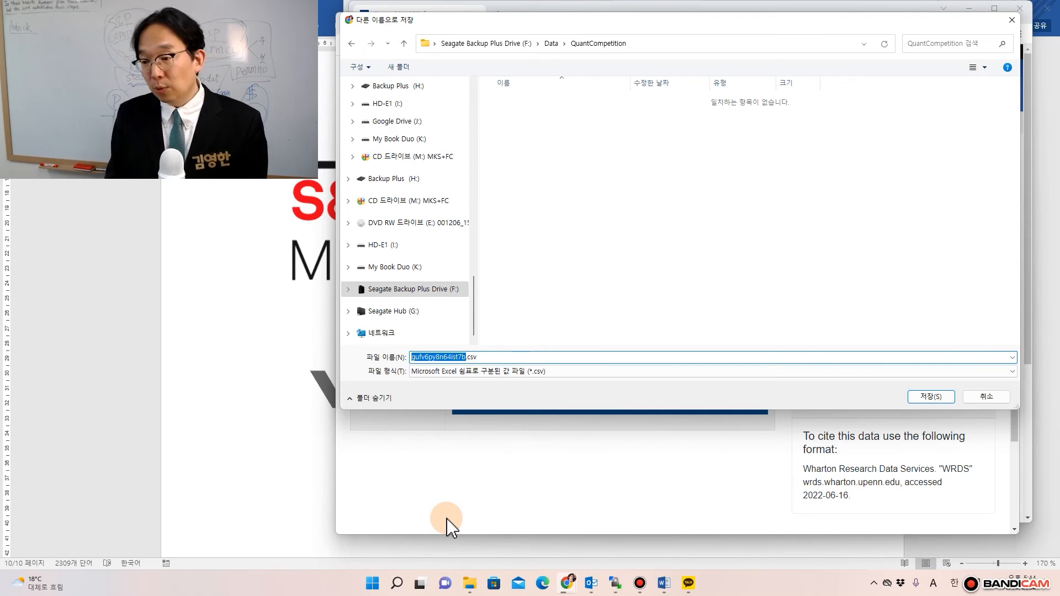
text(C)
text(RSP Dali)
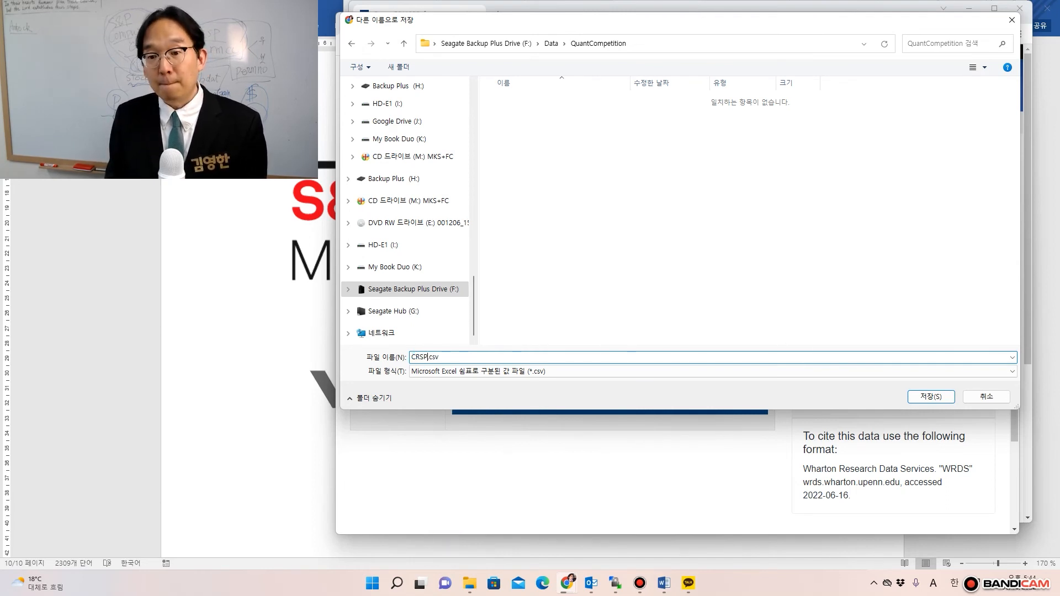
key(BackSpace)
key(BackSpace)
text(ily)
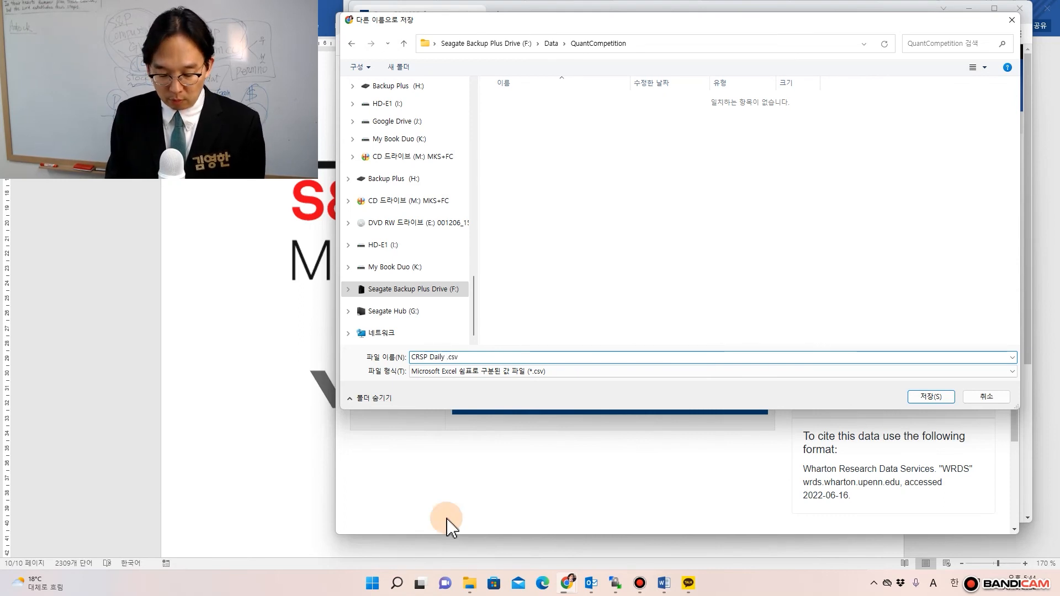
text( 2020to20)
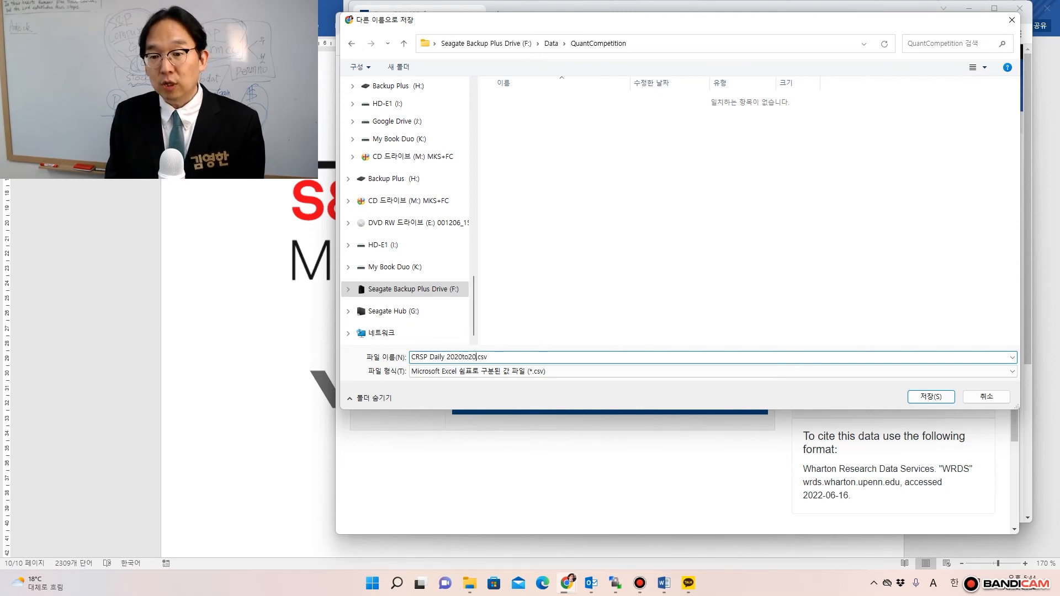
text(21)
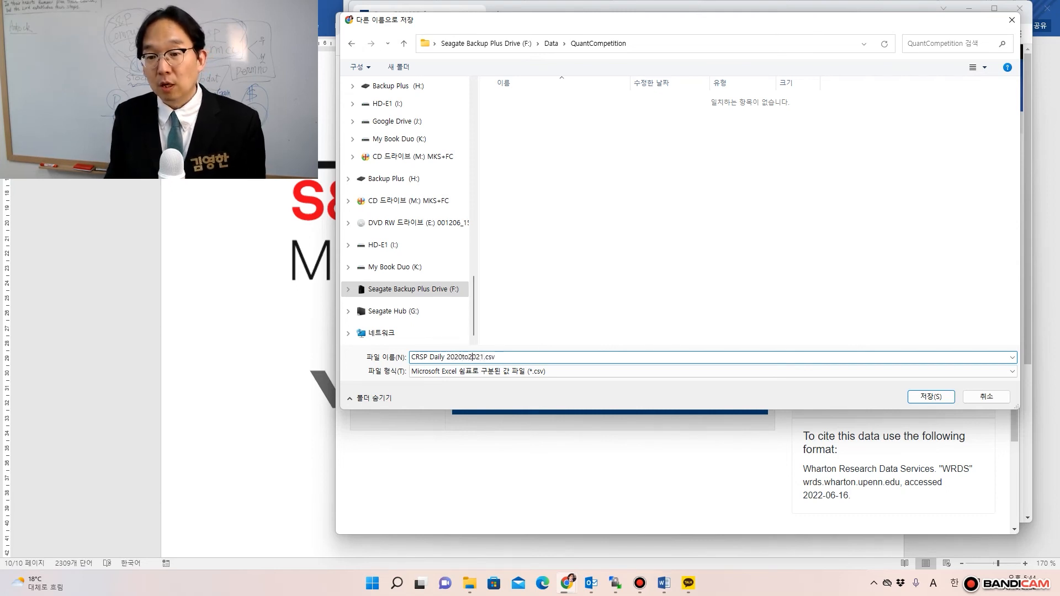
key(Right)
key(Right)
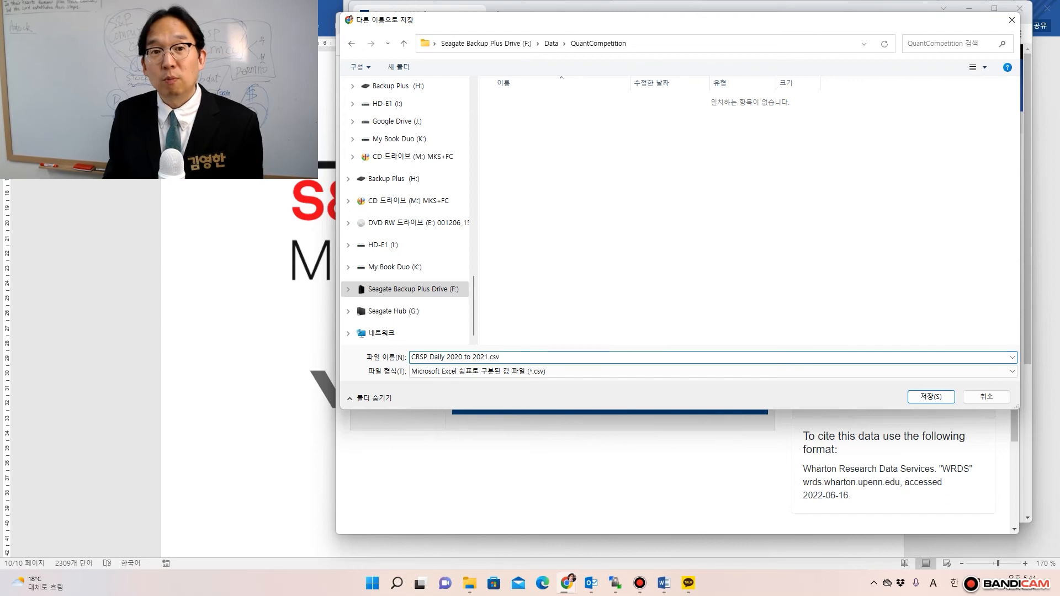
key(Return)
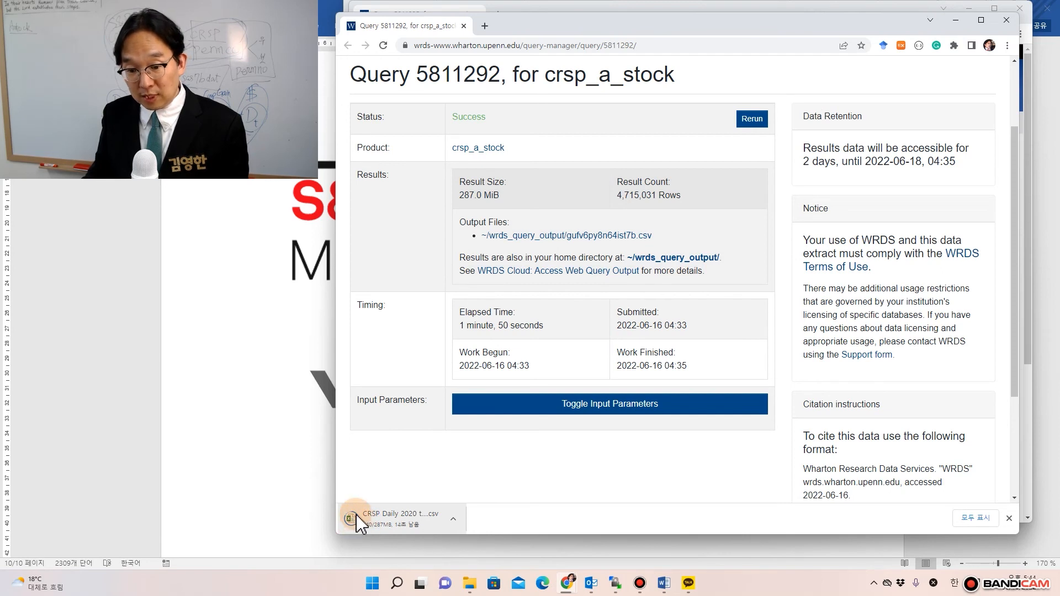
- Show the download in File Explorer, arrange the window, and select the finished 293,855 KB CSV
click(453, 519)
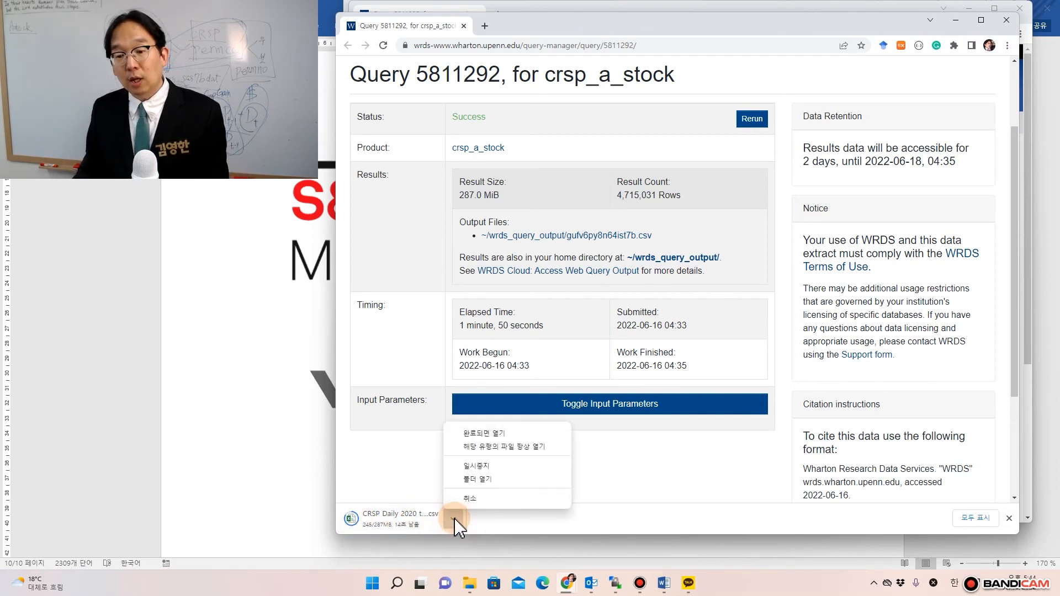
click(468, 479)
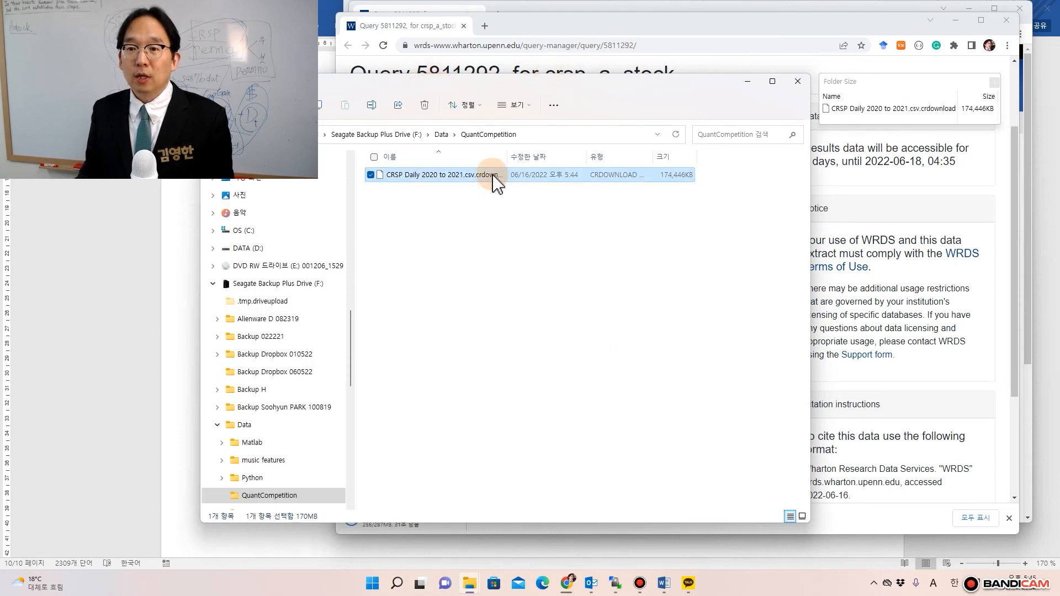
drag(425, 99, 722, 75)
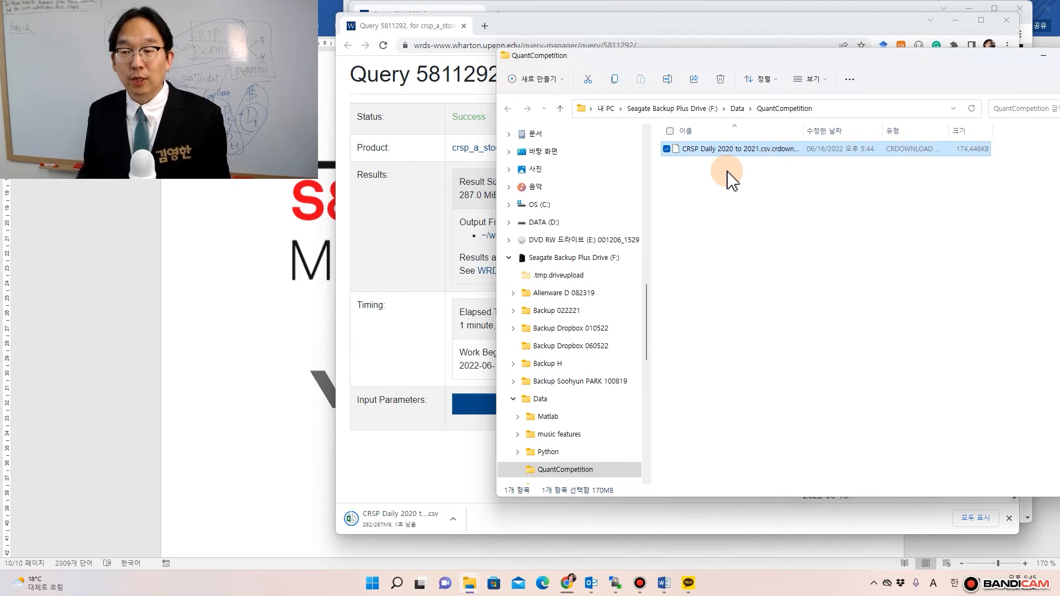
drag(750, 55, 1059, 31)
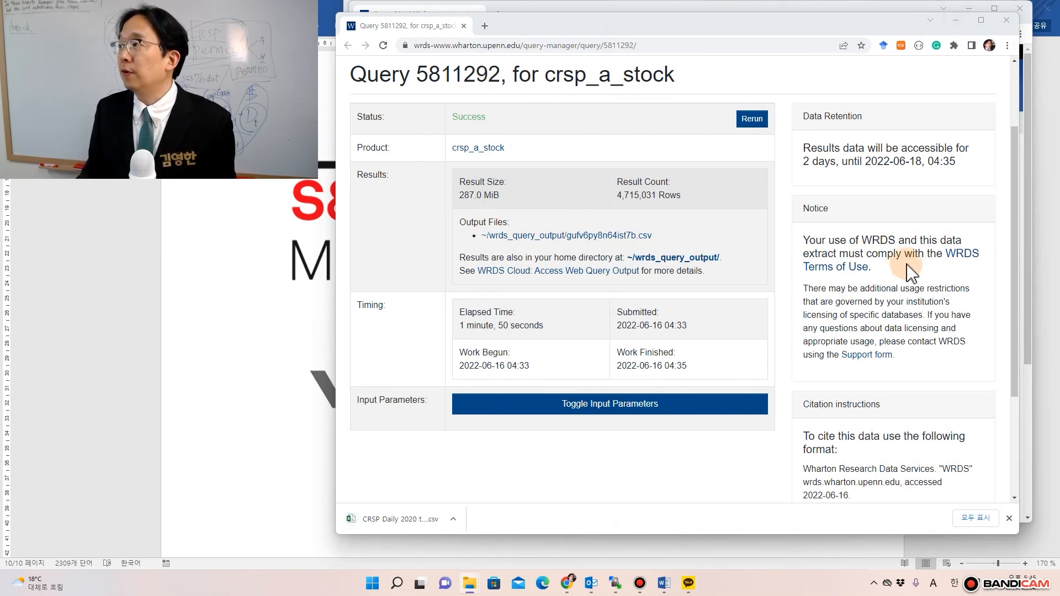
drag(1059, 110, 767, 57)
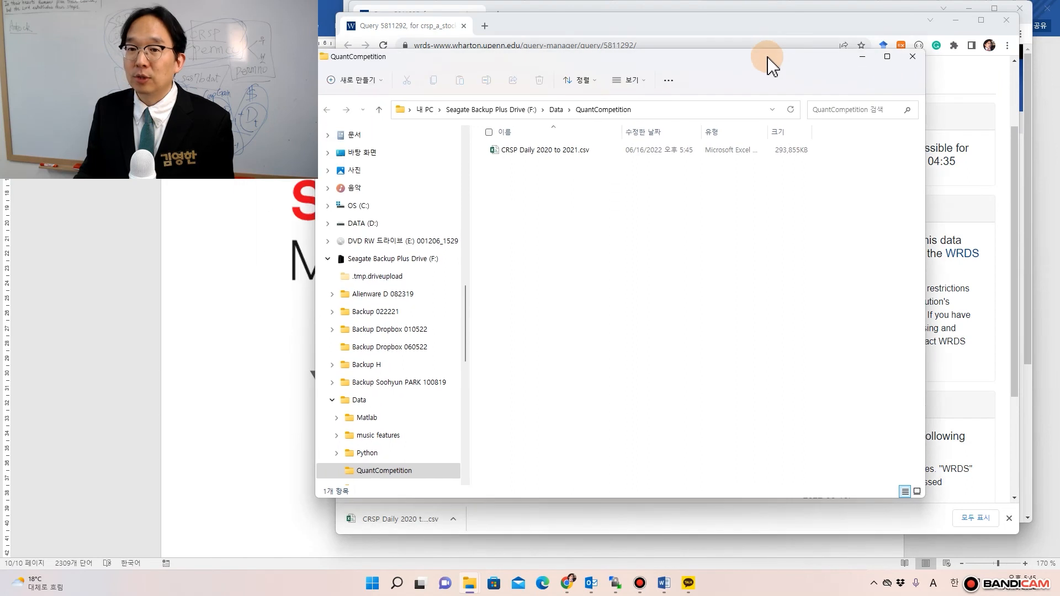
click(563, 156)
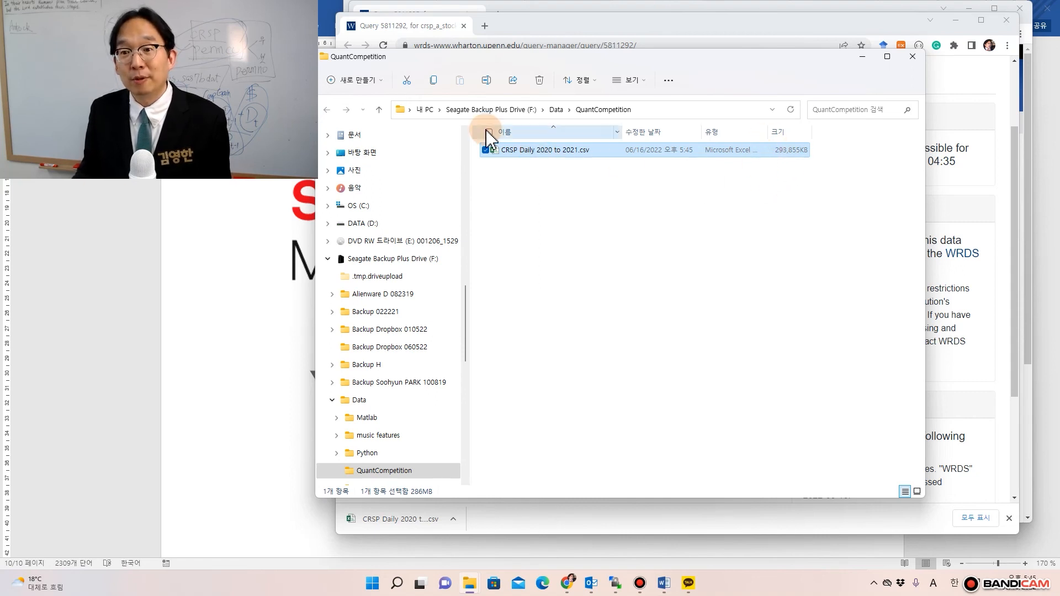
- Open CRSP Daily 2020 to 2021.csv in Excel and accept the file-not-loaded-completely warning
double_click(513, 150)
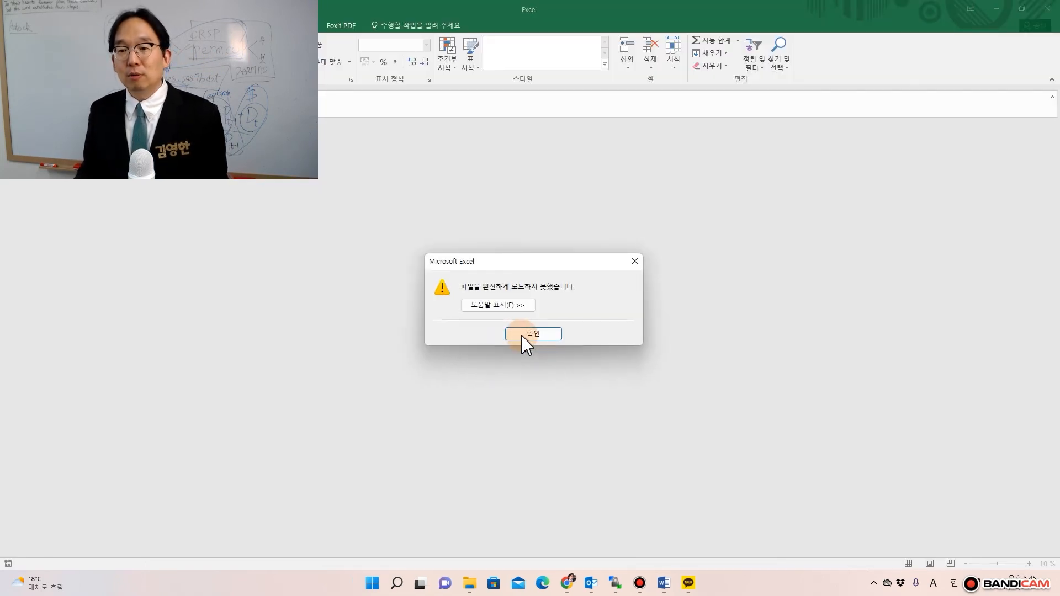
click(526, 339)
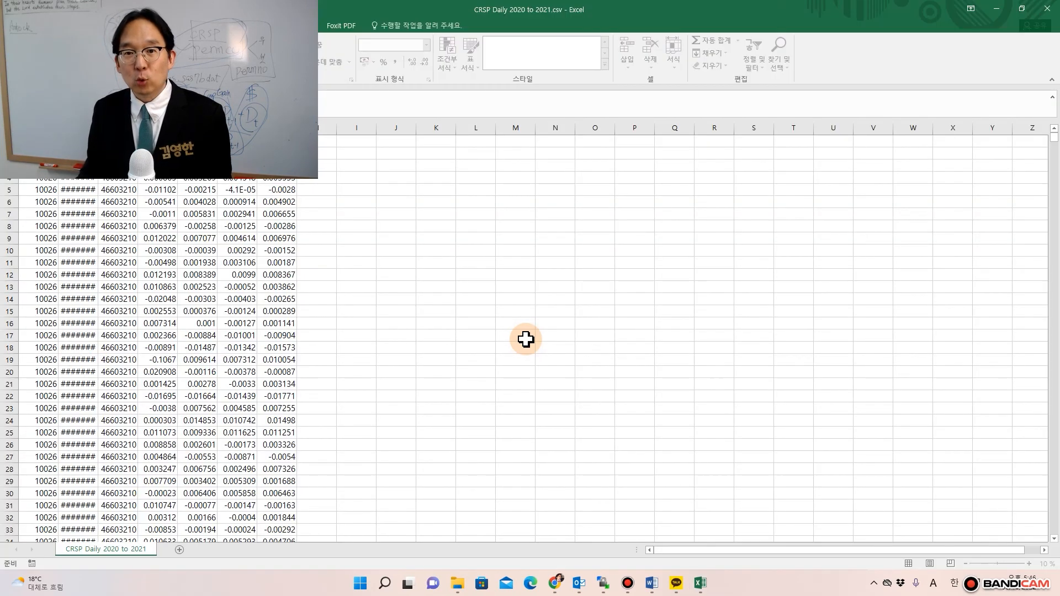
- Resize the Excel window, autofit column B, and review the PERMNO, RET, vwretd, ewretd and sprtrn columns
click(1021, 8)
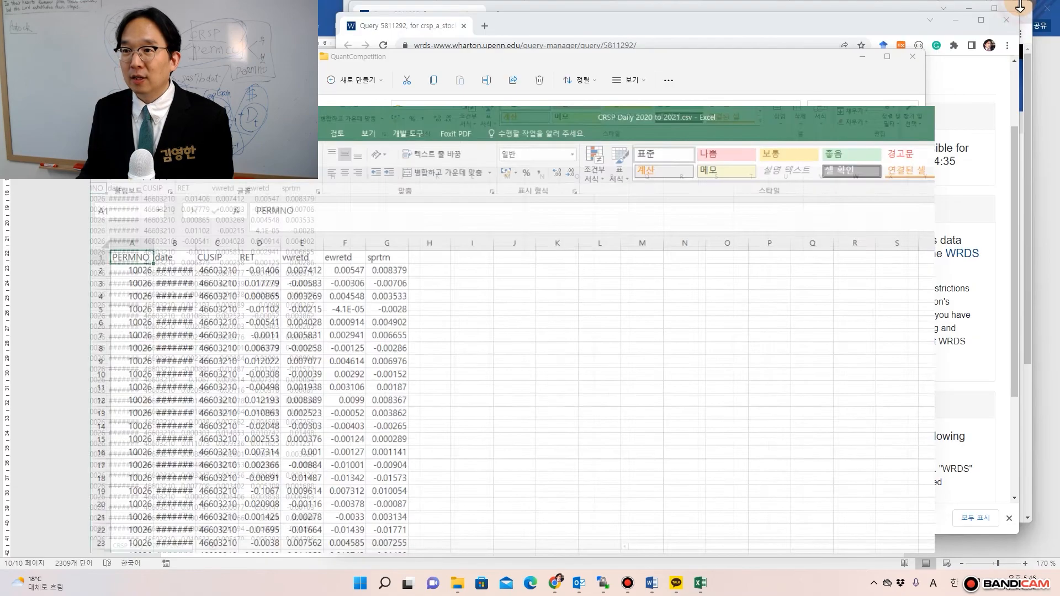
drag(568, 83, 765, 14)
double_click(442, 125)
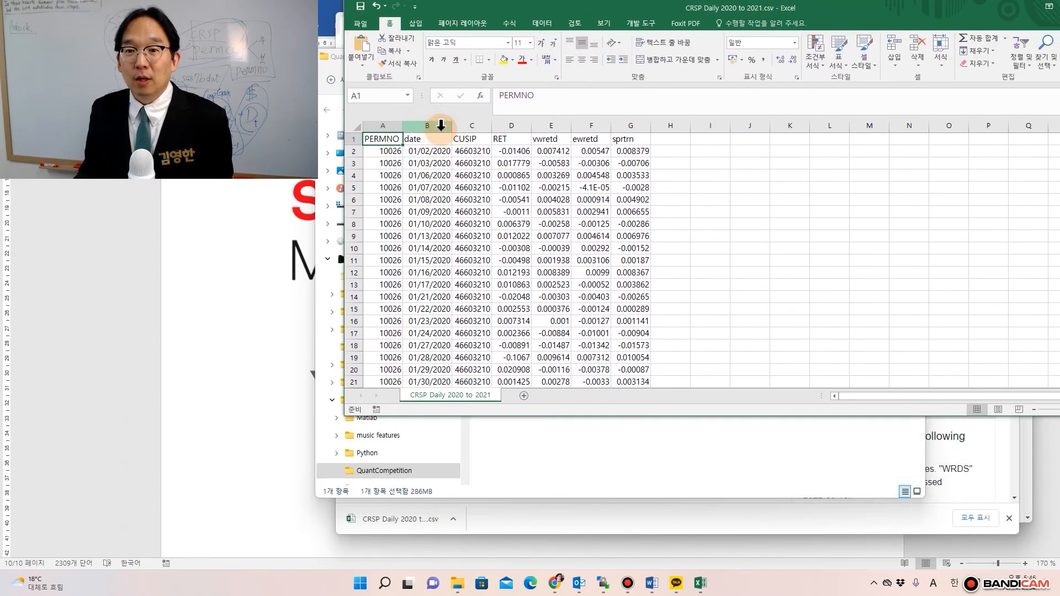
click(428, 164)
drag(380, 141, 392, 281)
click(525, 161)
click(554, 143)
drag(554, 143, 564, 224)
click(601, 164)
click(631, 144)
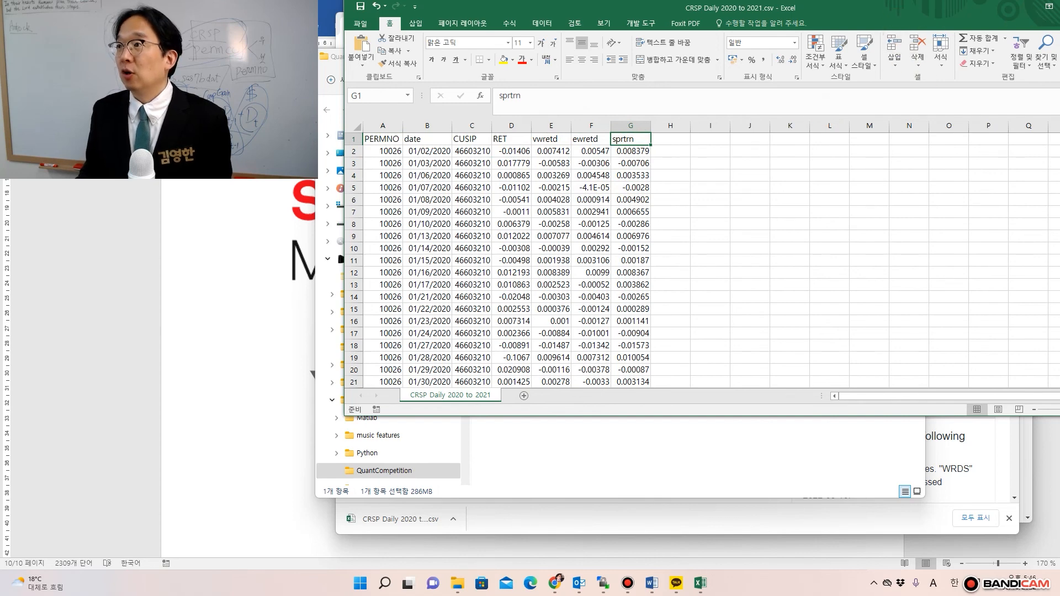
- Scroll to the last loaded row (1048576, dated 02/12/2021) and close the workbook without saving
drag(1043, 70, 922, 82)
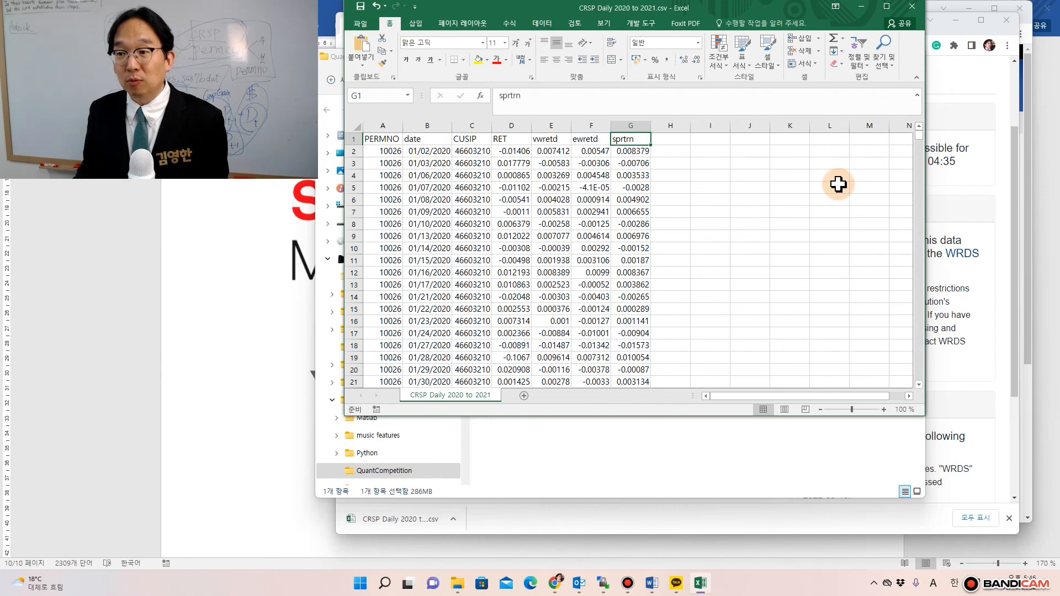
mouse_move(917, 142)
mouse_down()
mouse_move(922, 166)
mouse_move(918, 135)
mouse_up()
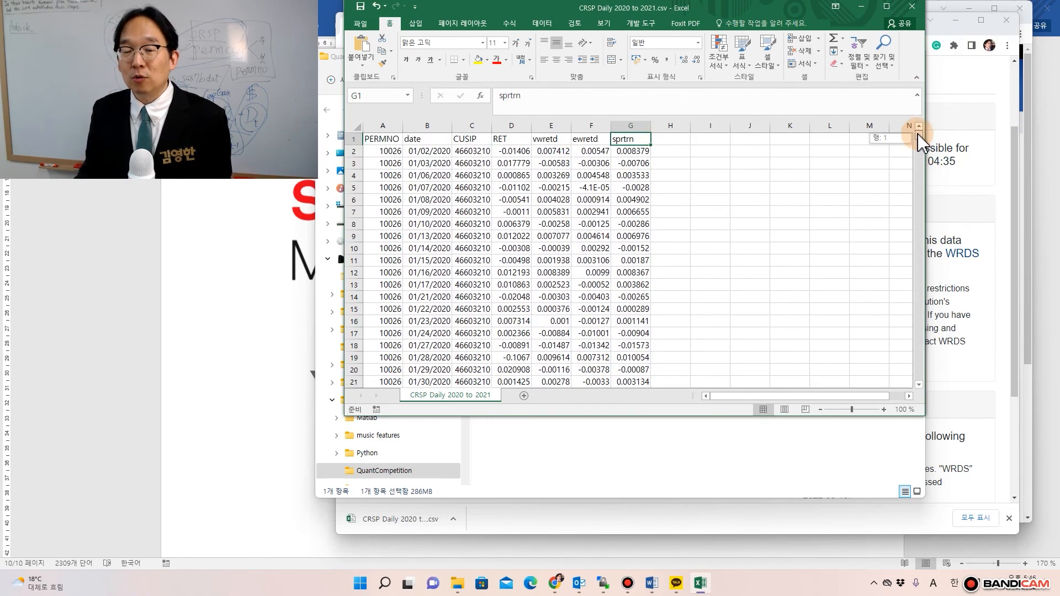
drag(918, 135, 919, 389)
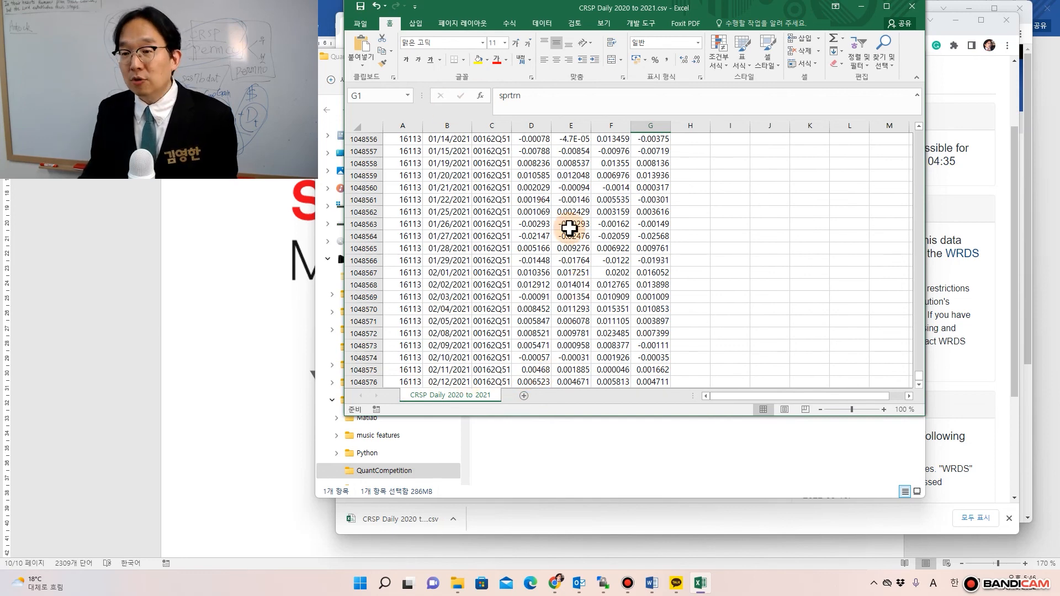
click(911, 8)
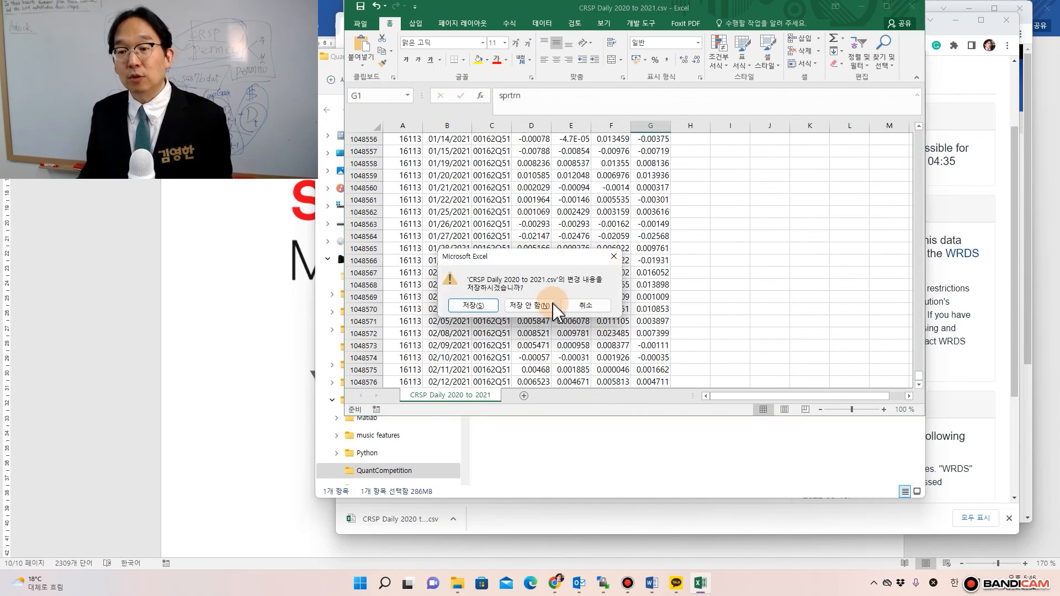
click(546, 302)
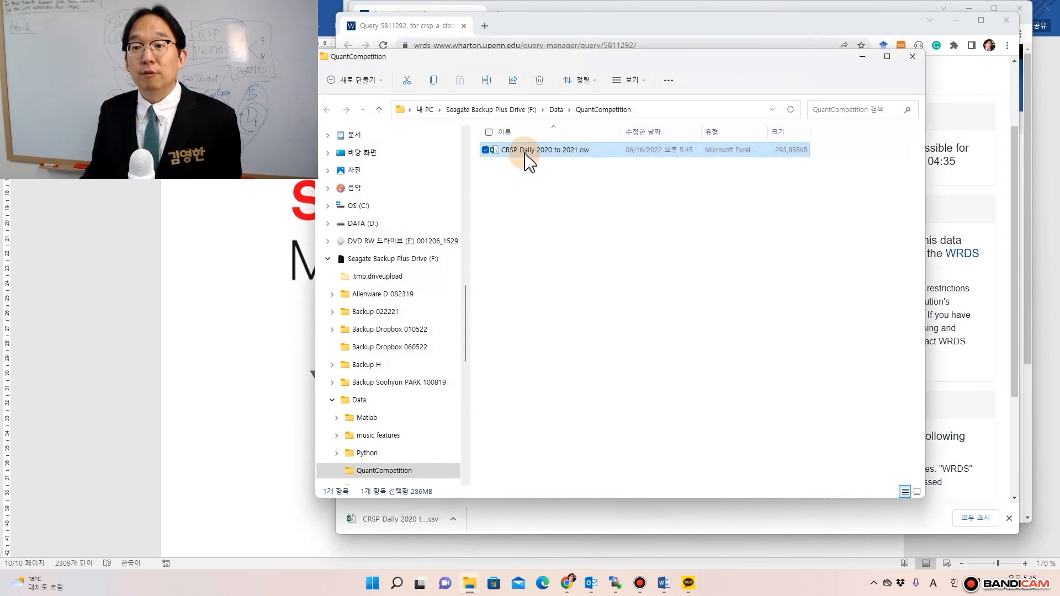
- Open CRSP Daily 2020 to 2021.csv in EditPlus via Open with > Choose another app > More apps
double_click(524, 152)
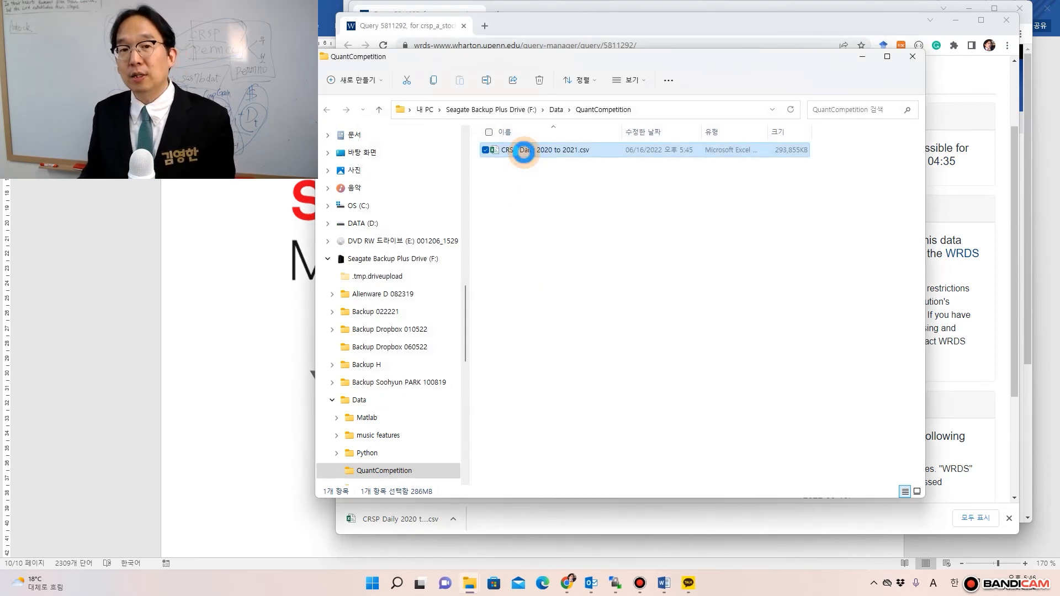
right_click(525, 155)
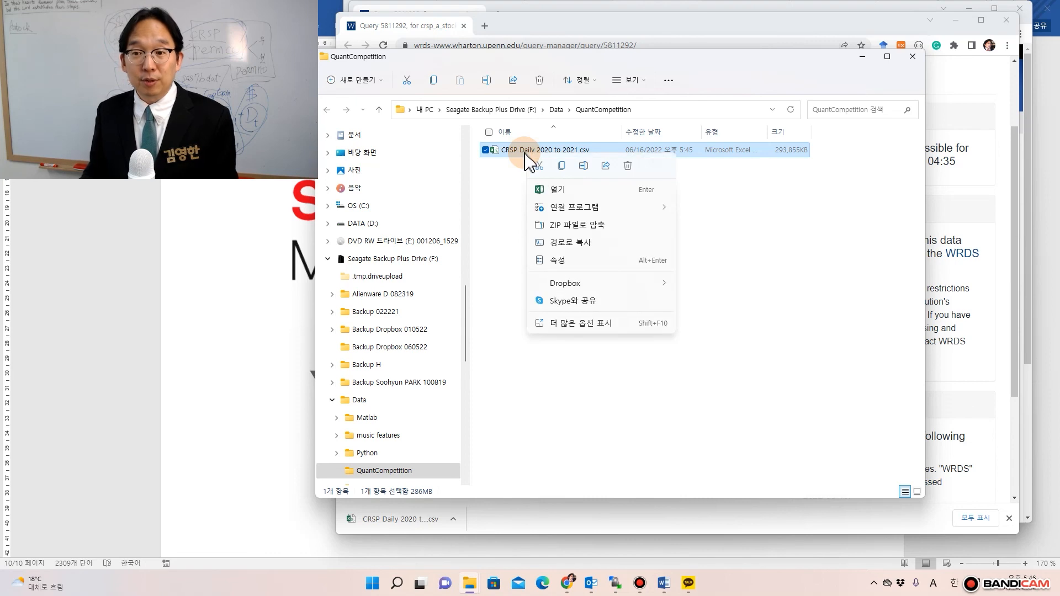
mouse_move(556, 207)
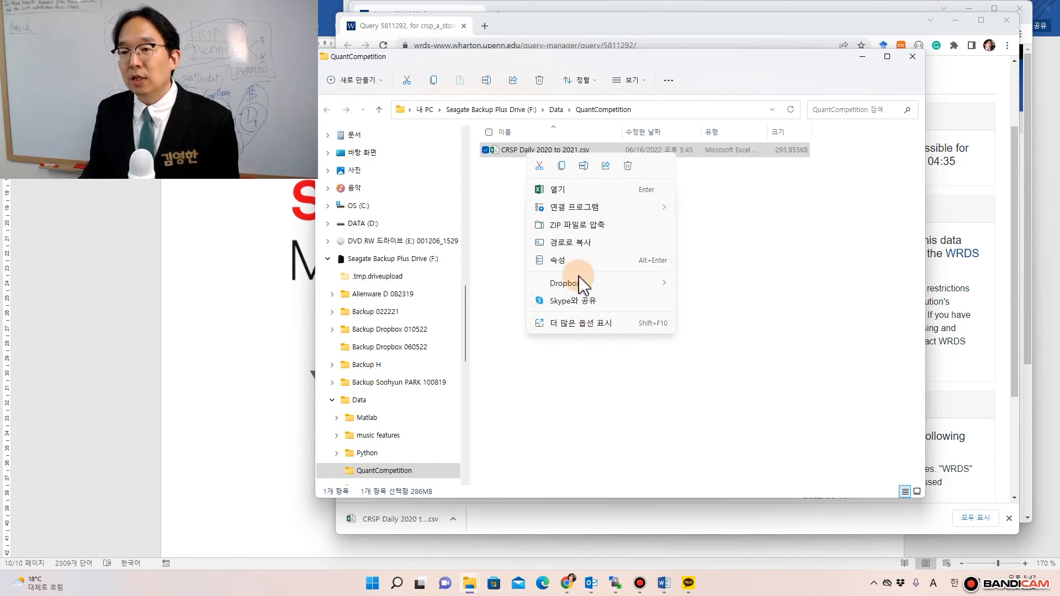
mouse_move(593, 214)
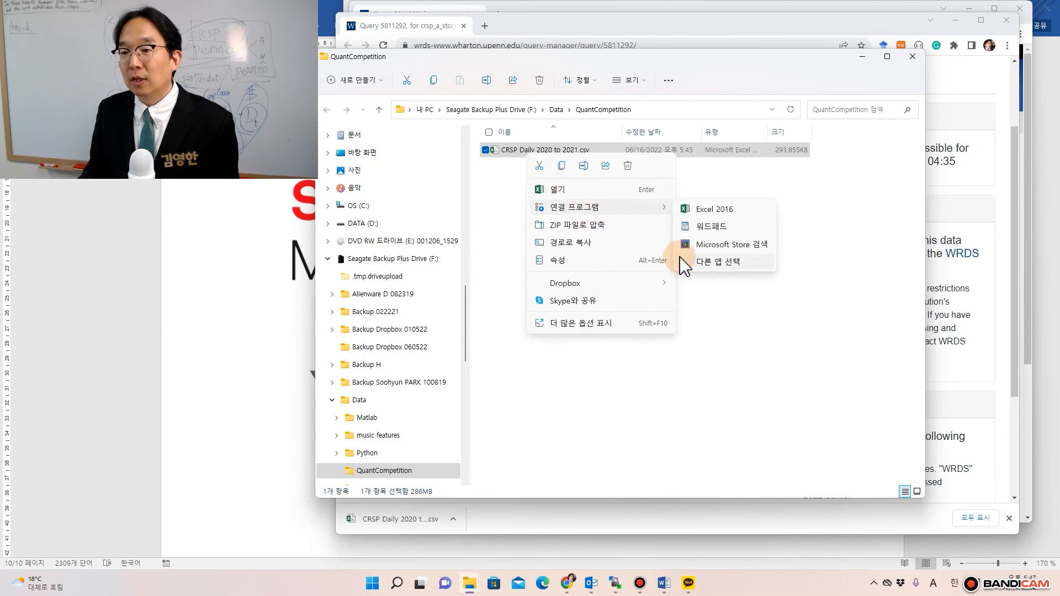
click(690, 261)
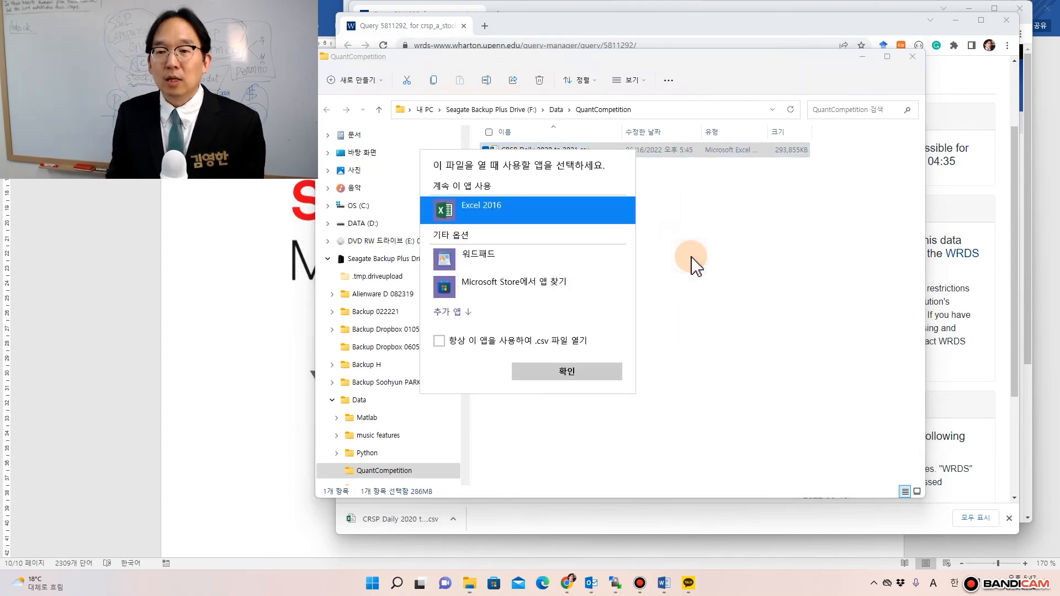
click(451, 305)
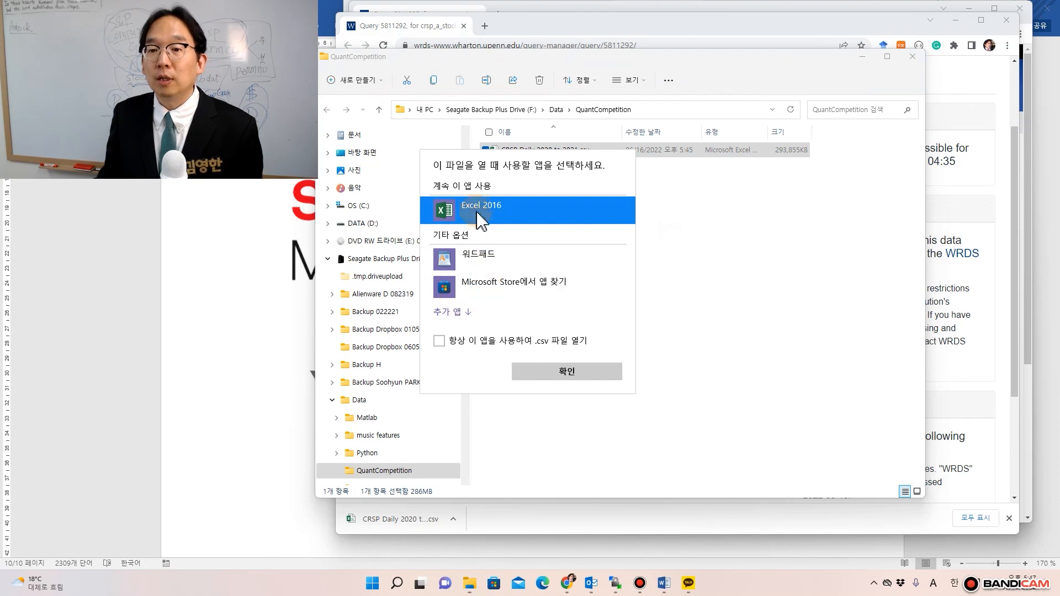
click(457, 314)
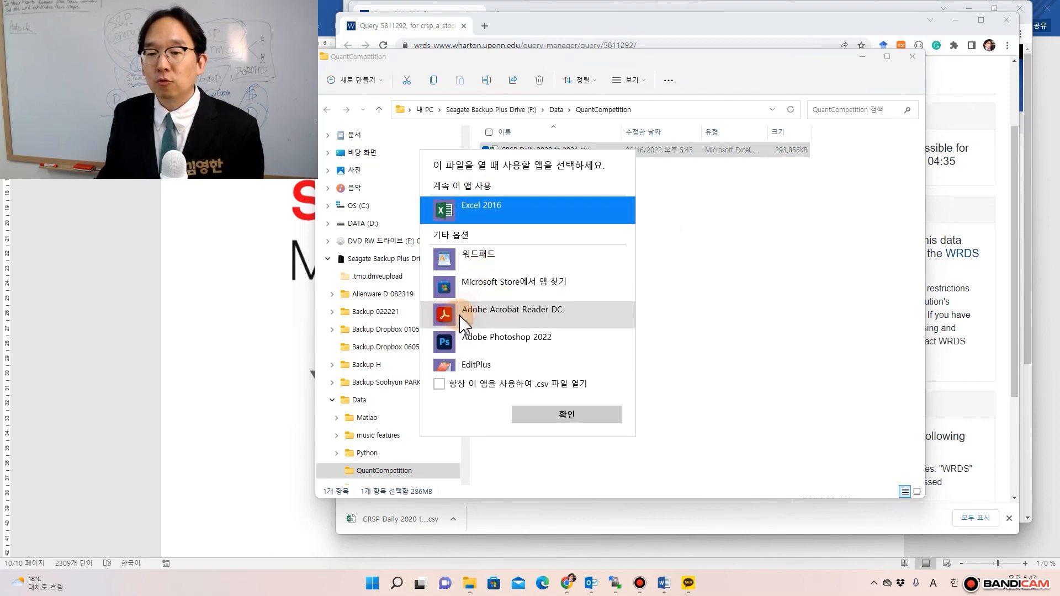
scroll(546, 317, down, 1)
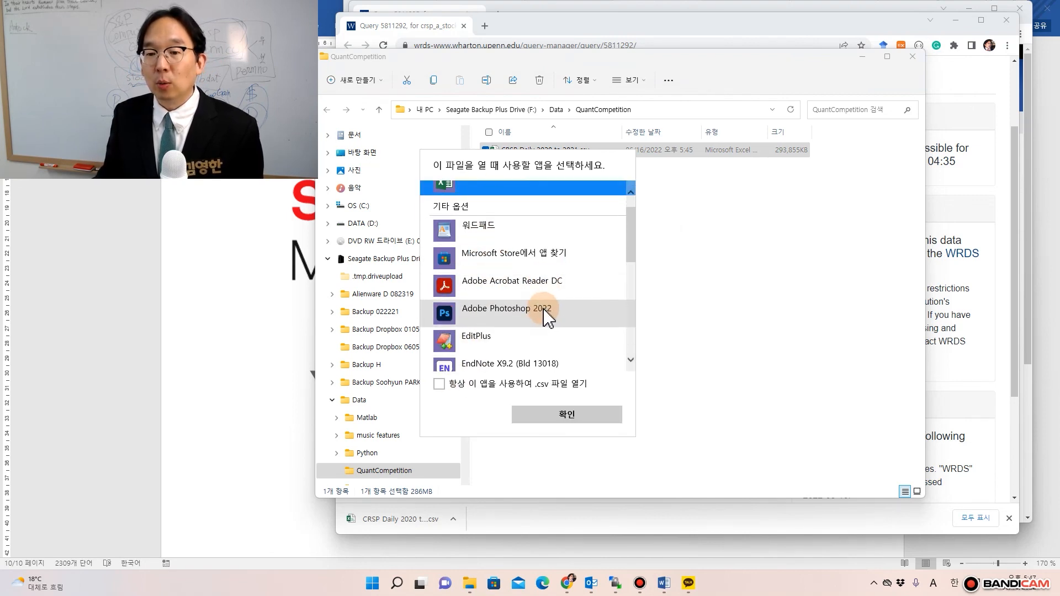
click(482, 340)
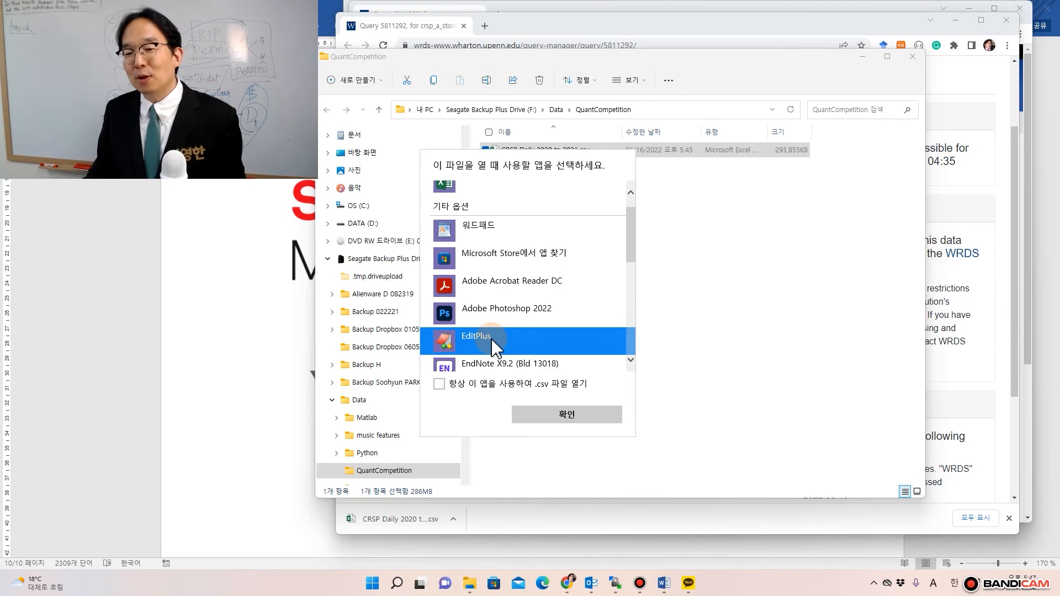
double_click(493, 344)
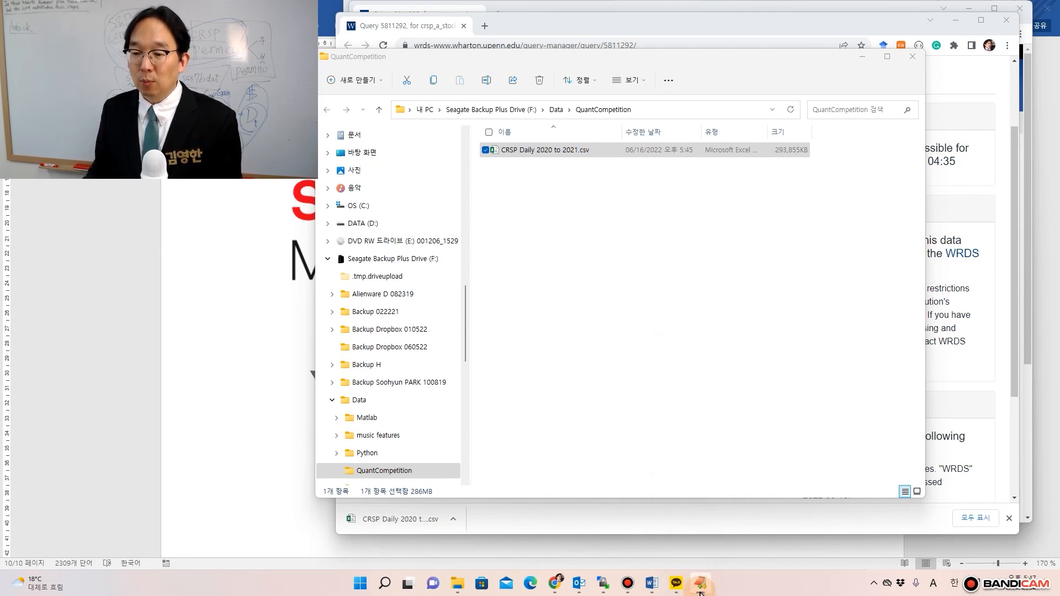
mouse_move(698, 590)
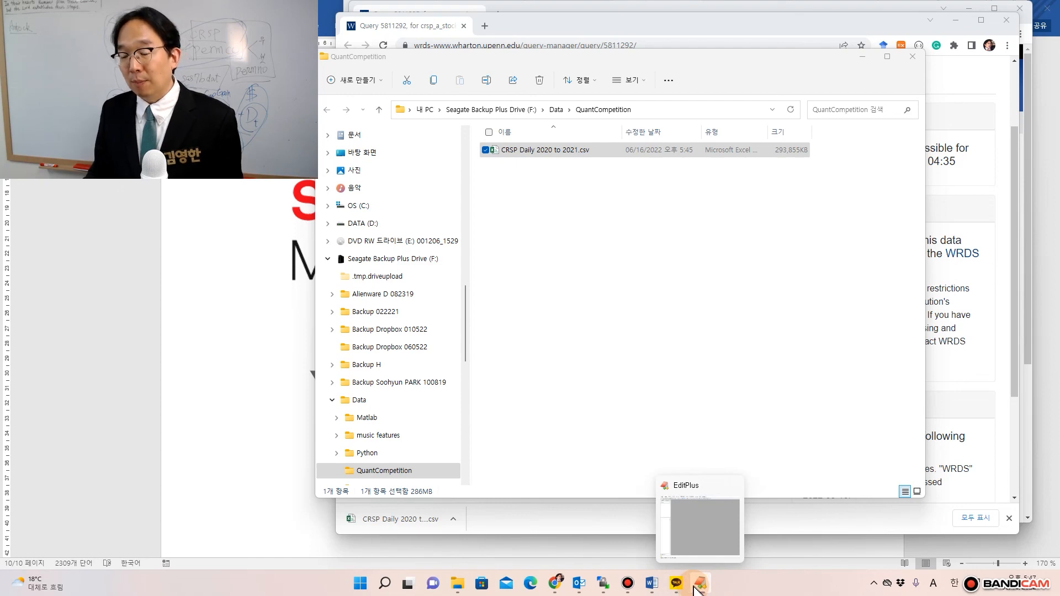